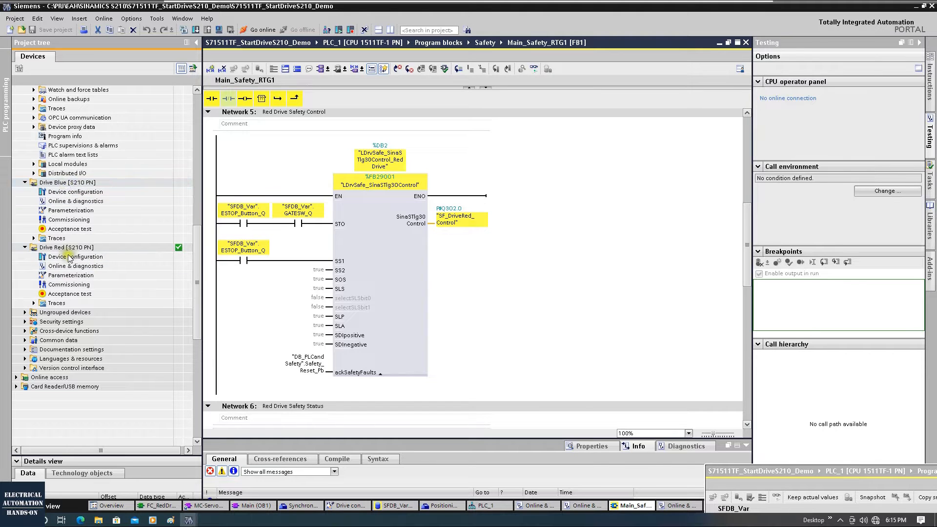
Open Drive Red's Parameterization from the project tree to show its basic motor settings.
click(245, 246)
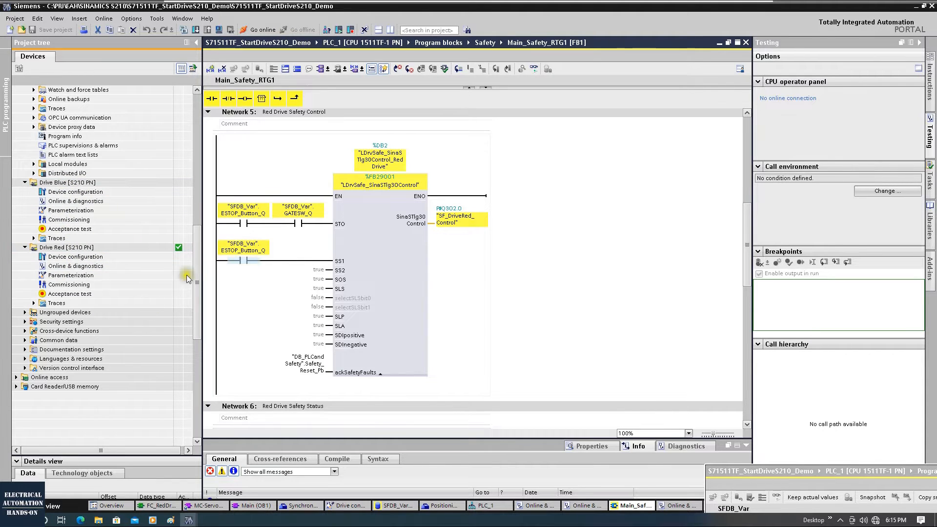
click(55, 250)
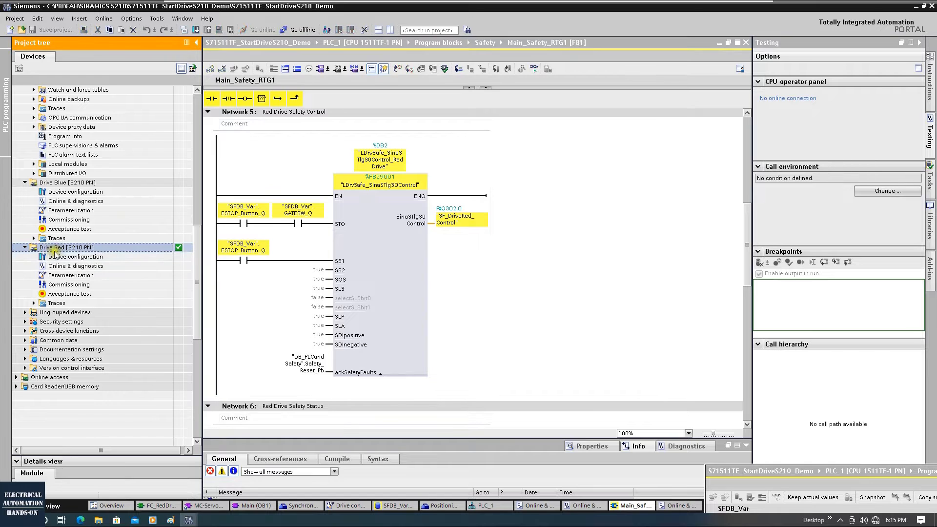
double_click(70, 276)
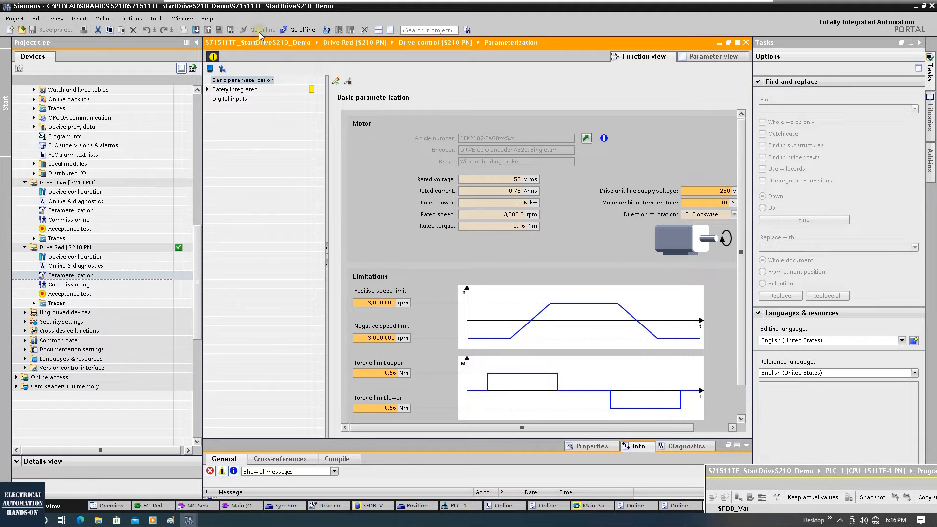
Open Drive Red's Safety Integrated function selection and enter safety editing mode with the safety password.
click(254, 89)
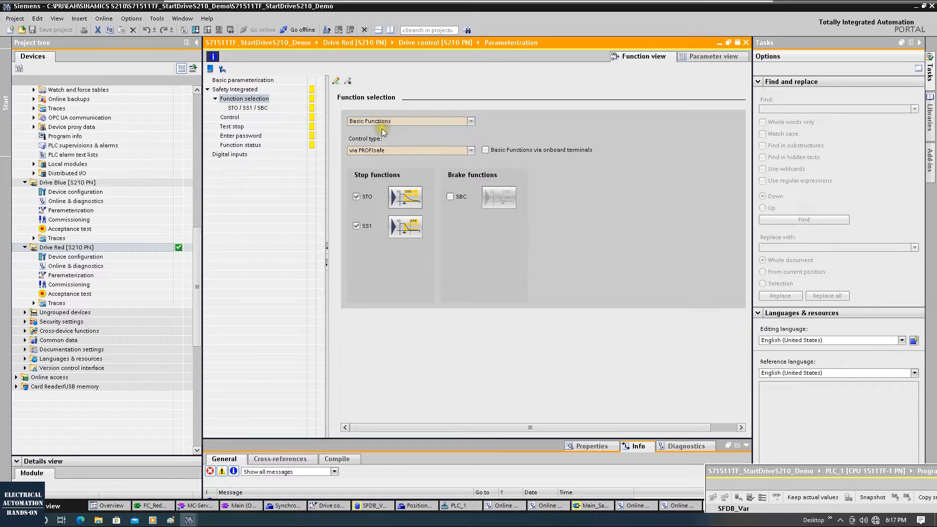
click(336, 80)
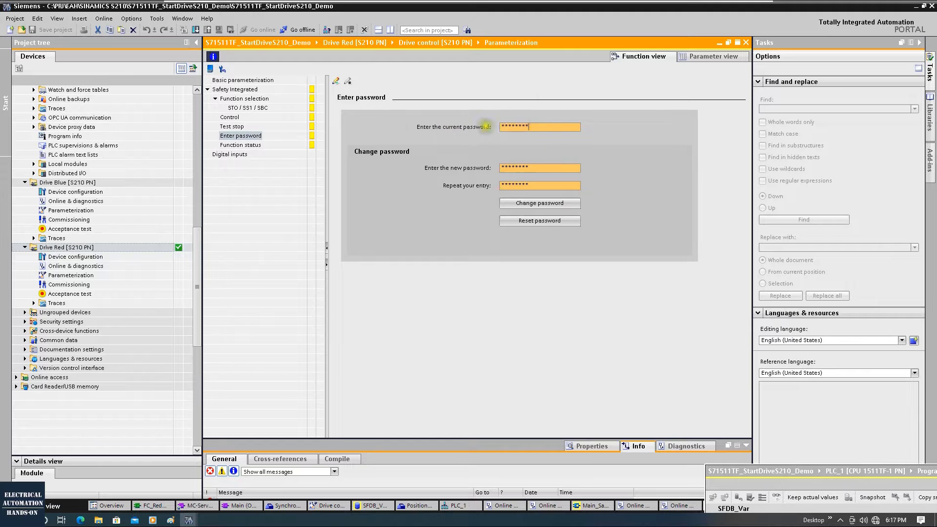
text(**)
click(253, 107)
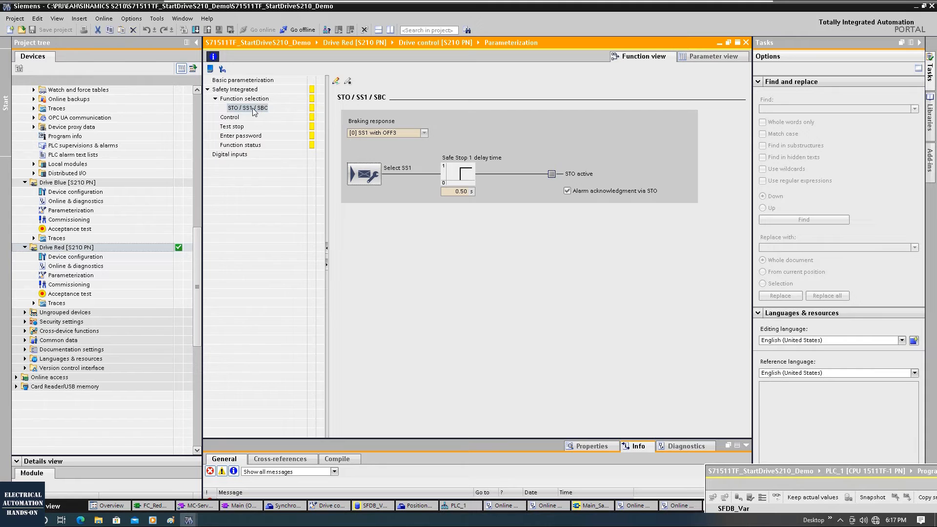
click(256, 99)
click(336, 80)
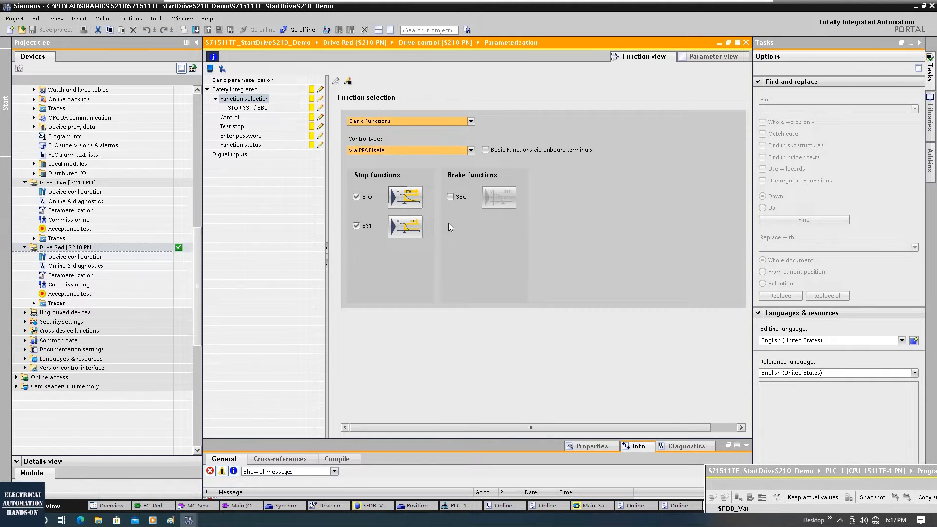
Change Drive Red's function selection from Basic Functions to Extended Functions via PROFIsafe.
click(471, 121)
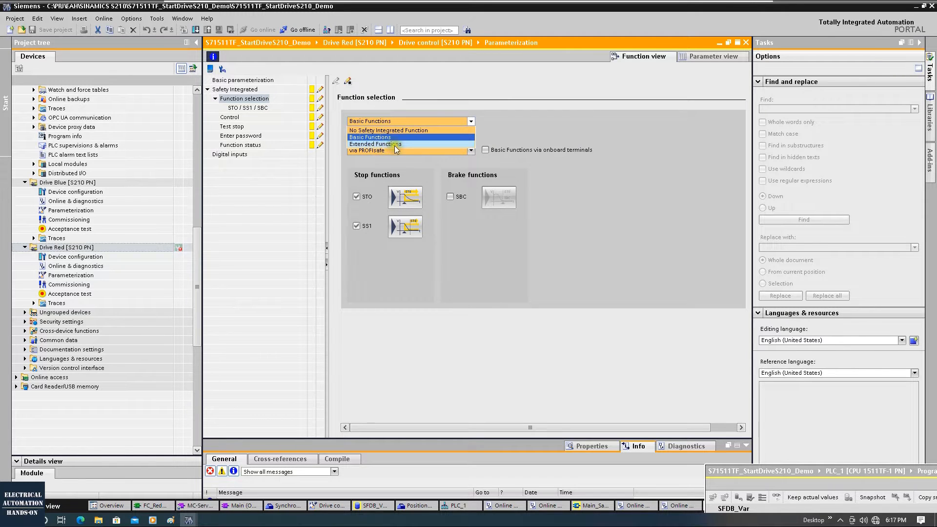
click(464, 241)
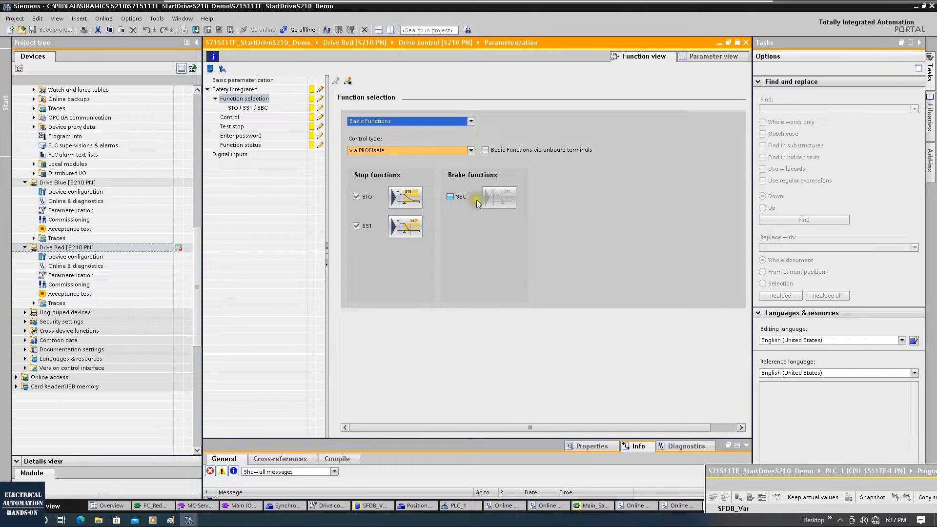
click(436, 122)
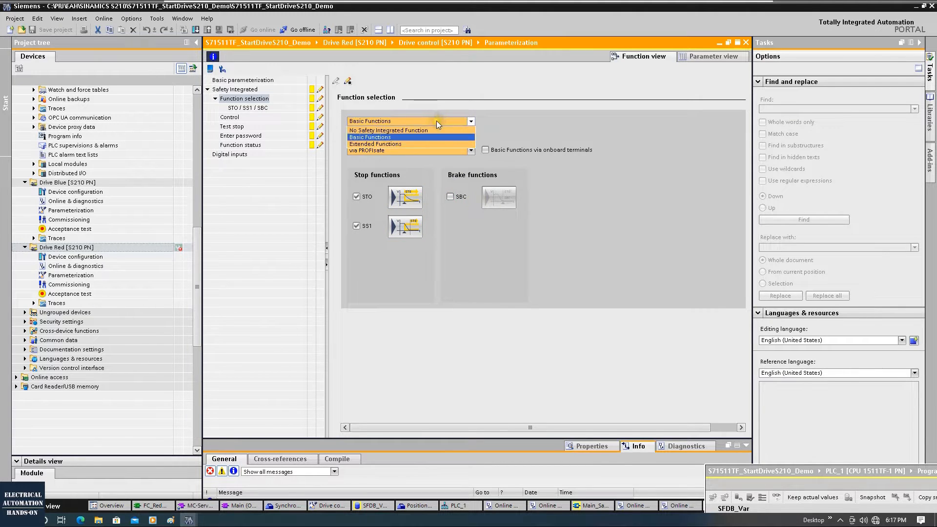
click(379, 144)
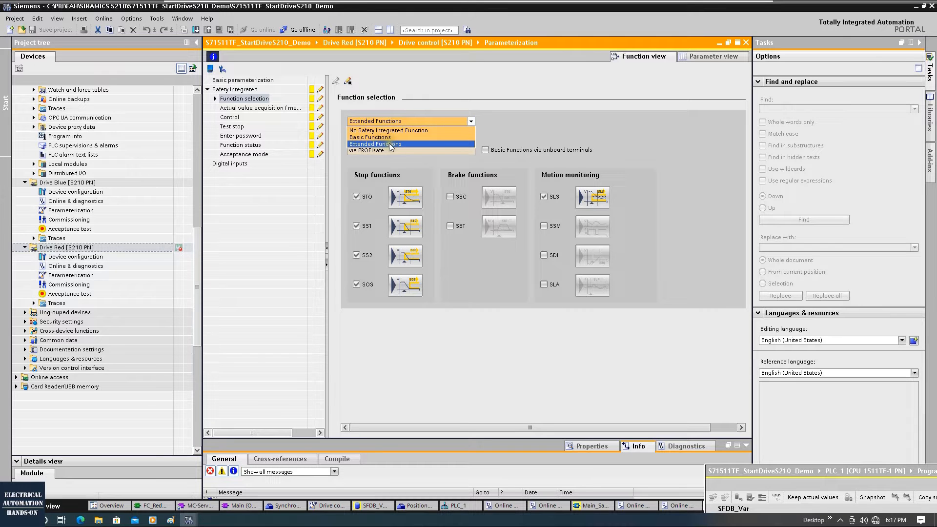
click(389, 144)
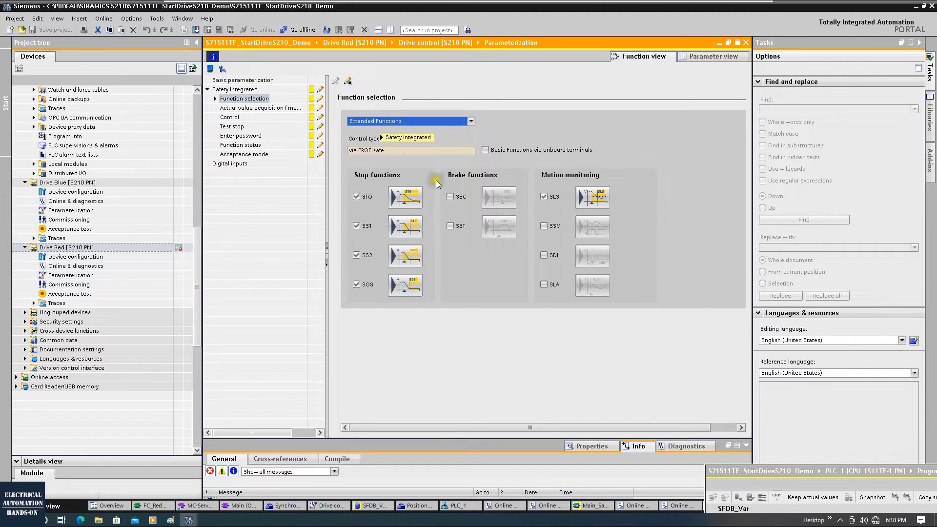
click(413, 121)
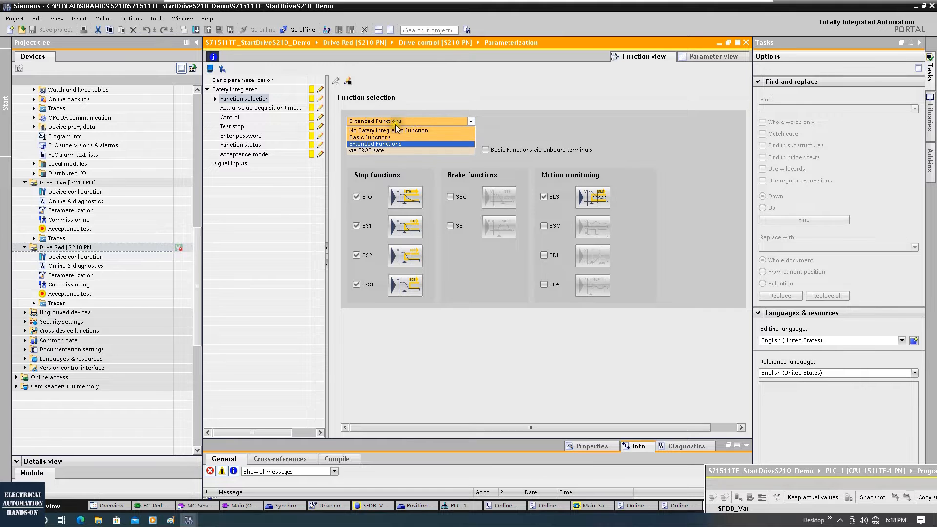
click(394, 145)
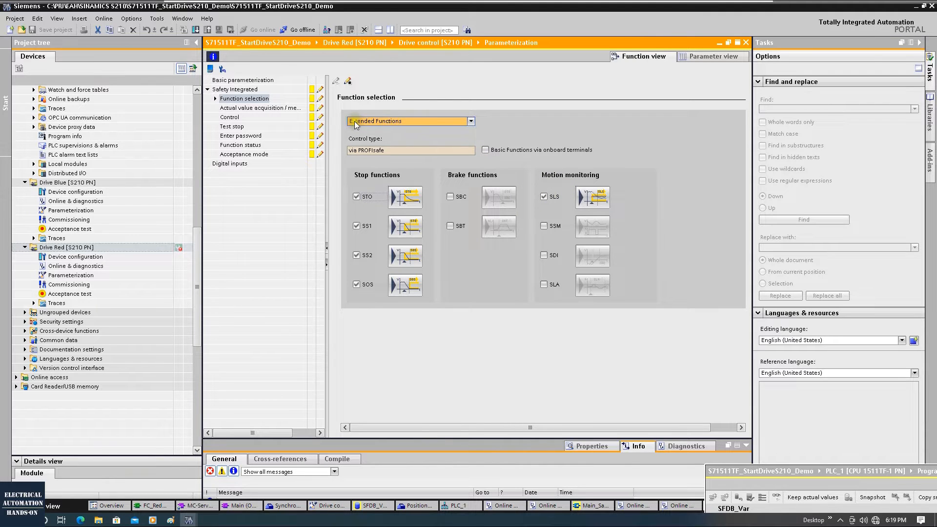
On the SLS page, set the Level 1 speed limit to 1,000.00 mm/min, leaving Levels 2–4 at 2,000.00.
click(594, 201)
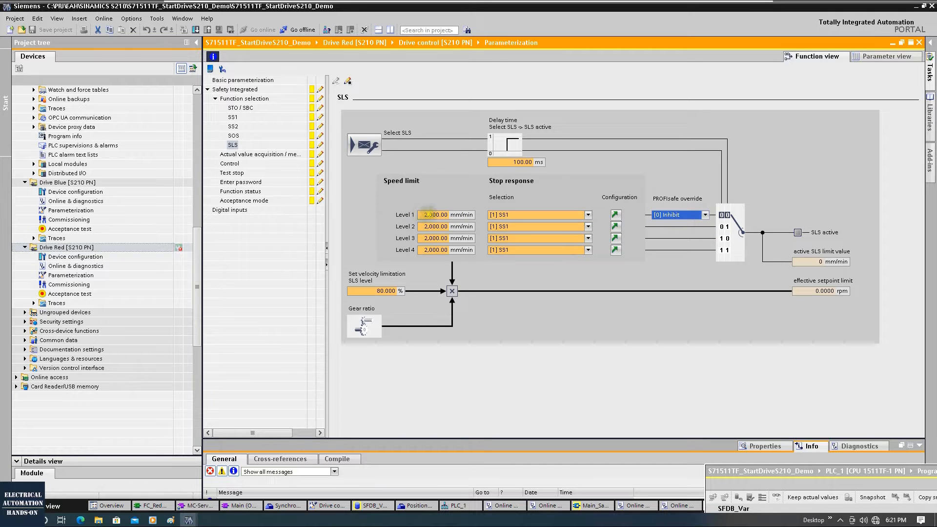
drag(424, 215, 452, 215)
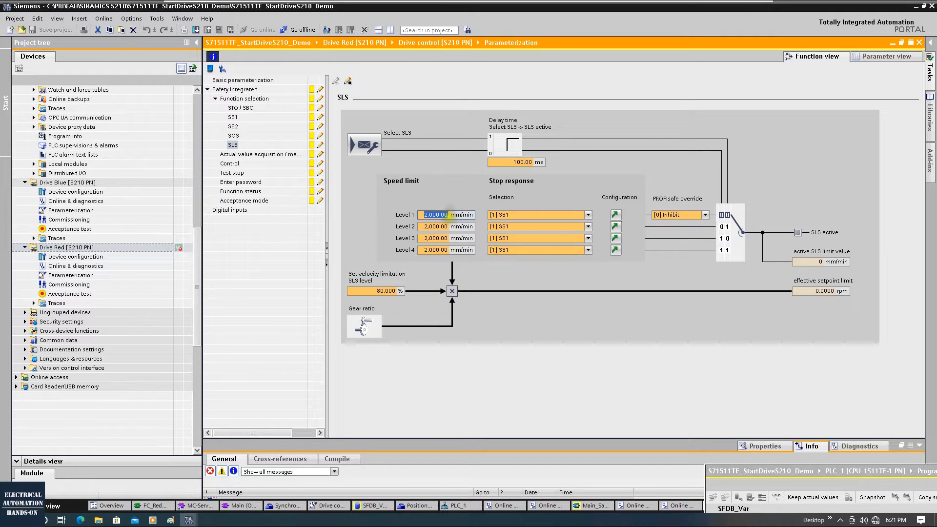
click(425, 216)
key(Delete)
text(1)
click(447, 250)
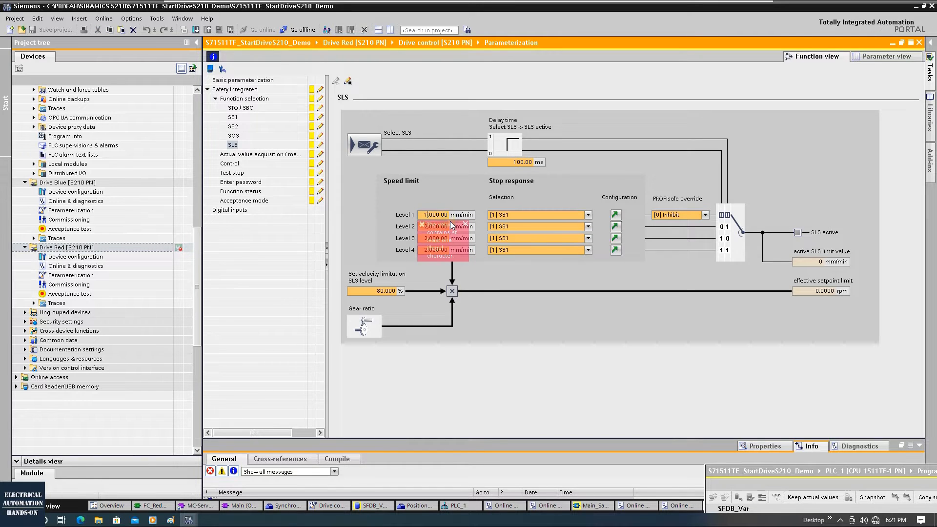
click(534, 214)
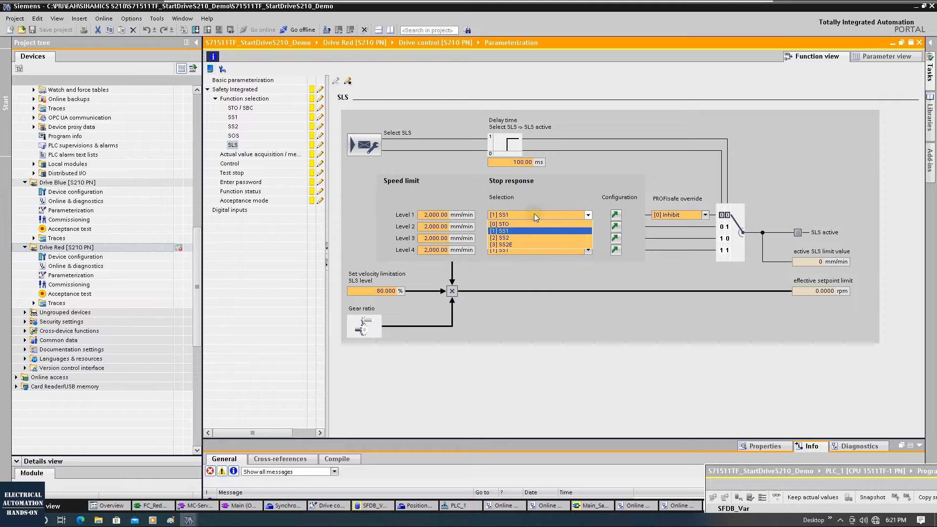
click(434, 215)
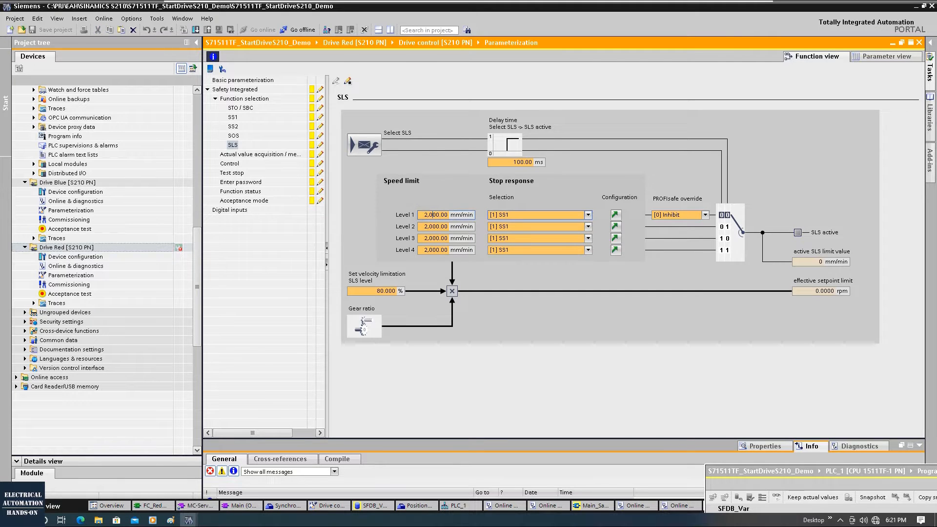
drag(428, 214, 422, 215)
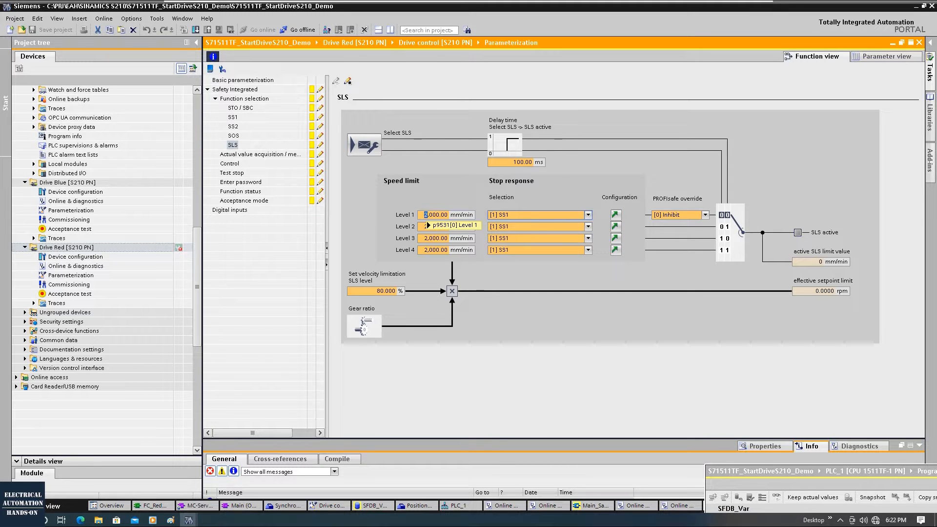
text(1)
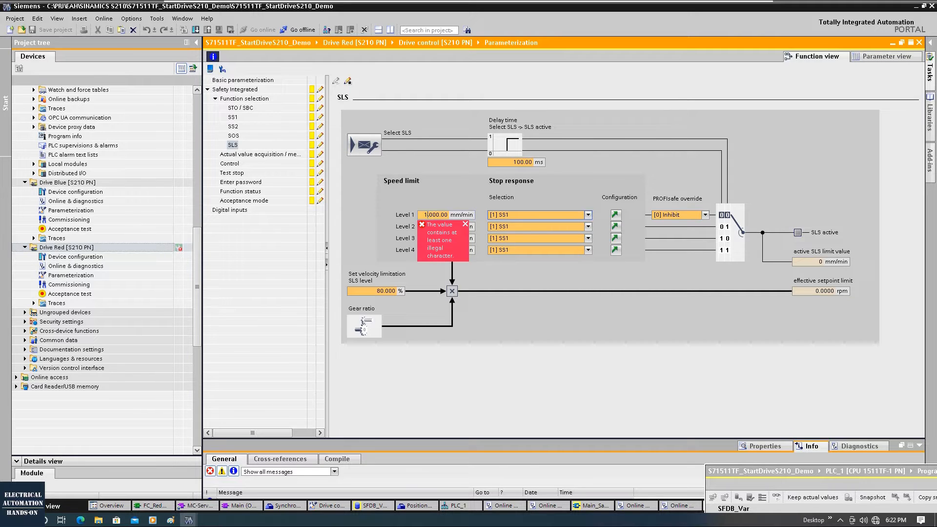
click(450, 211)
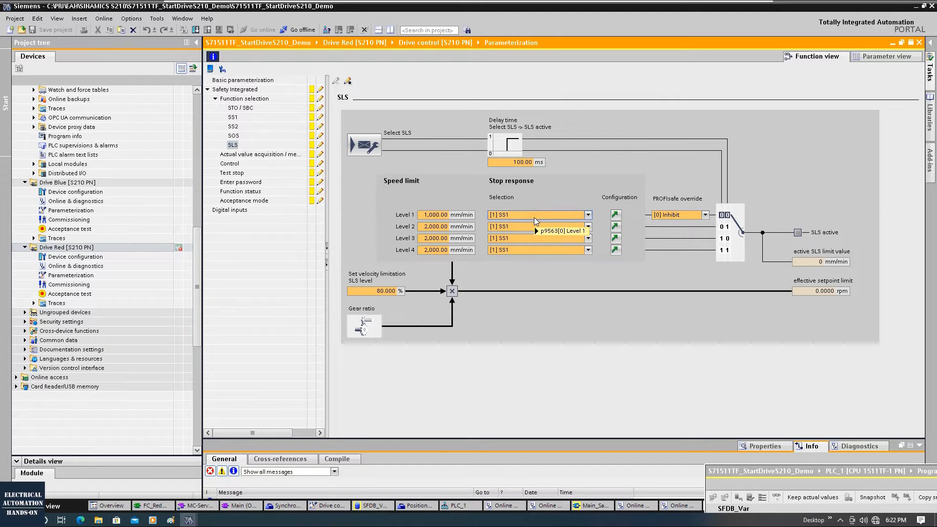
Try STO as the Level 1 stop response, then restore it to SS1.
click(590, 216)
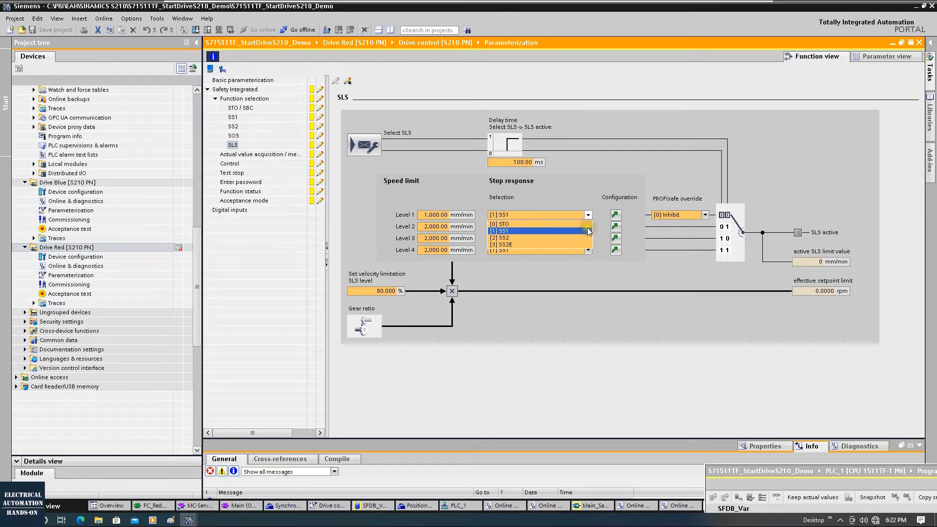
click(539, 224)
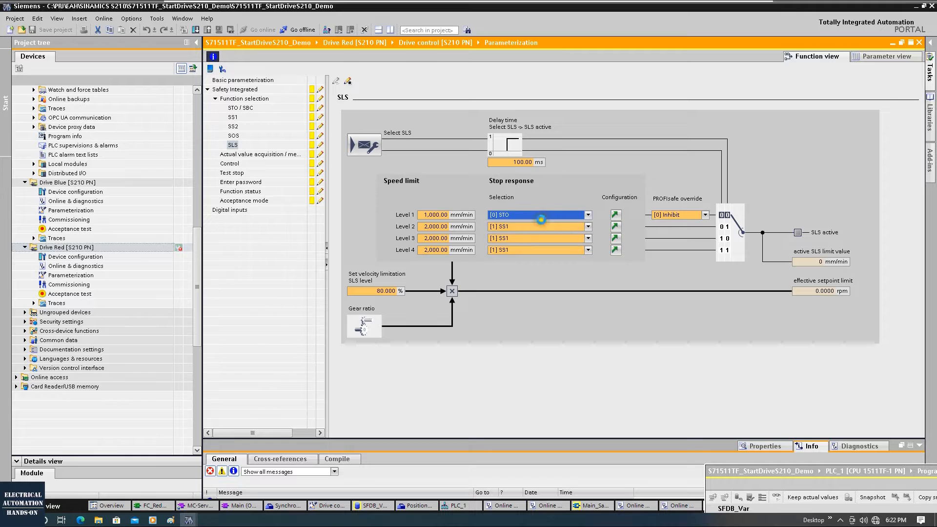
click(567, 213)
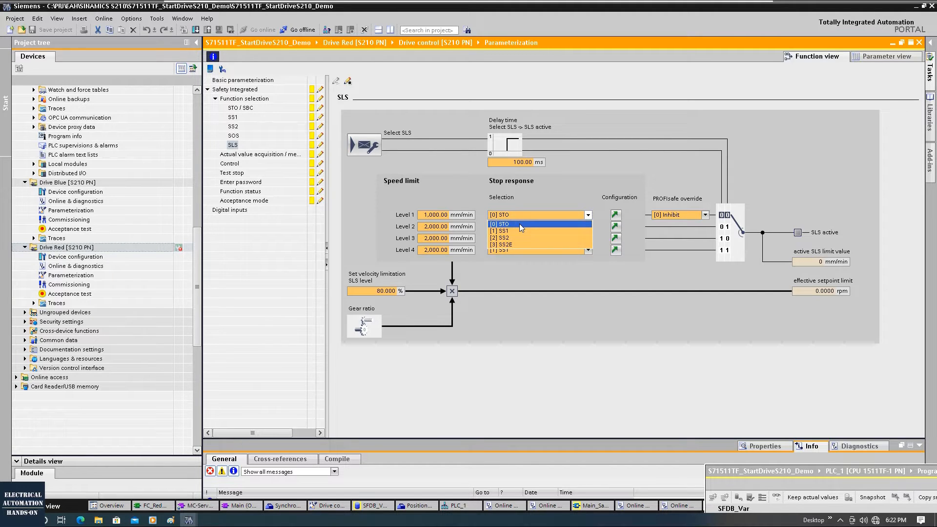
click(513, 232)
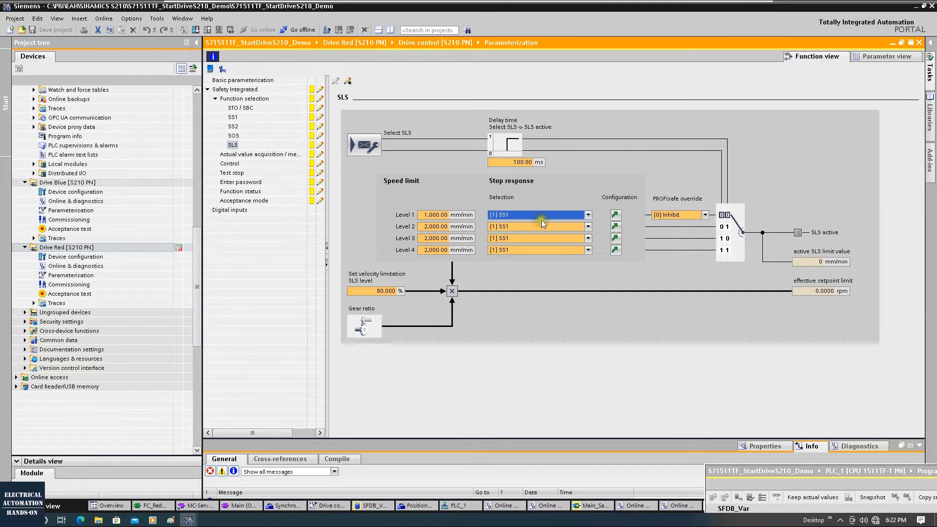
click(513, 217)
Keep the SLS delay time at 100.00 ms and exit Safety Integrated editing mode.
click(522, 162)
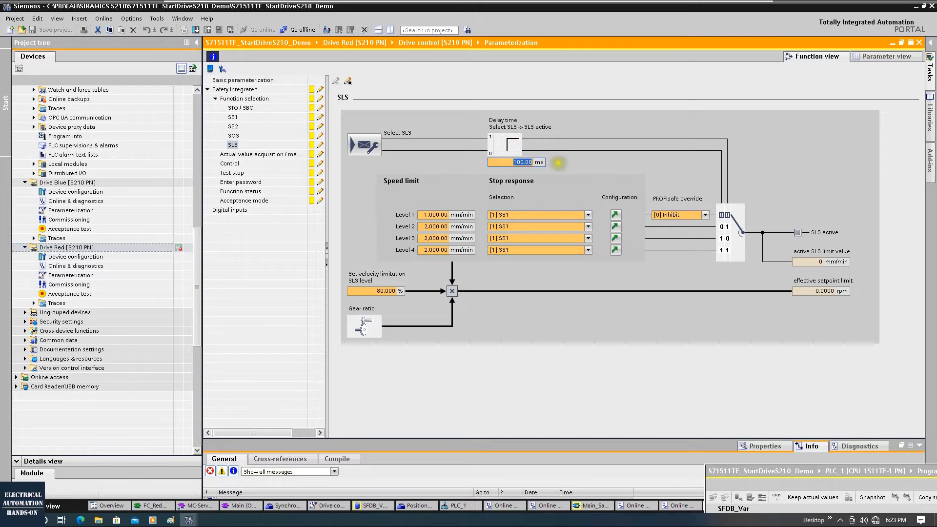
click(645, 168)
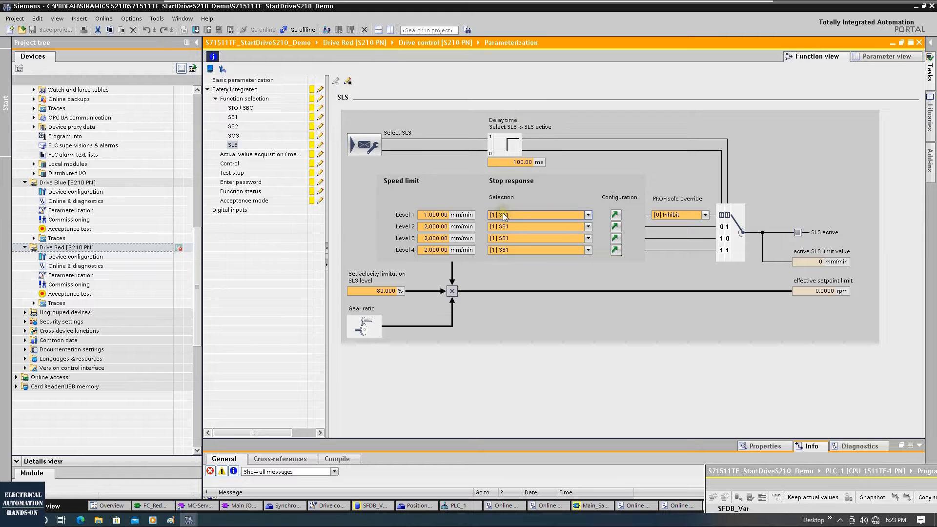
click(349, 81)
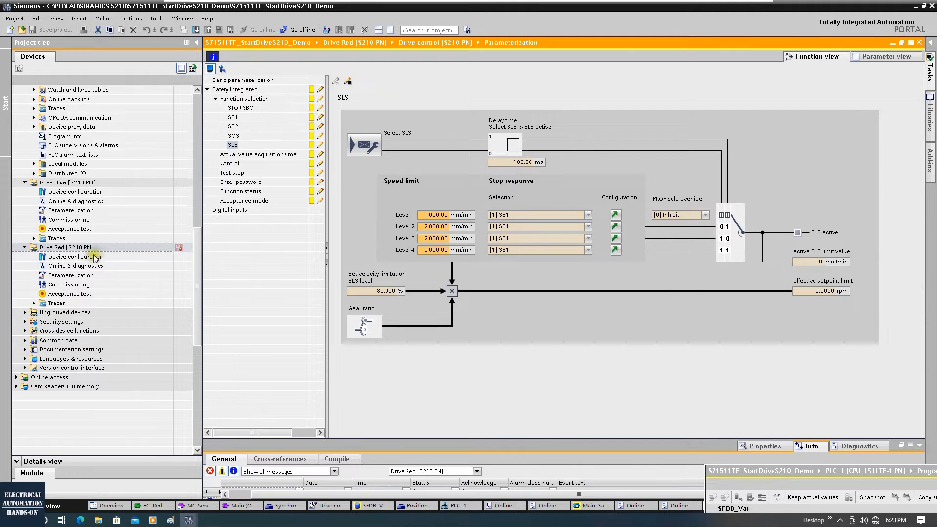
Take Drive Red offline and upload its configuration from the device via the context menu.
right_click(81, 248)
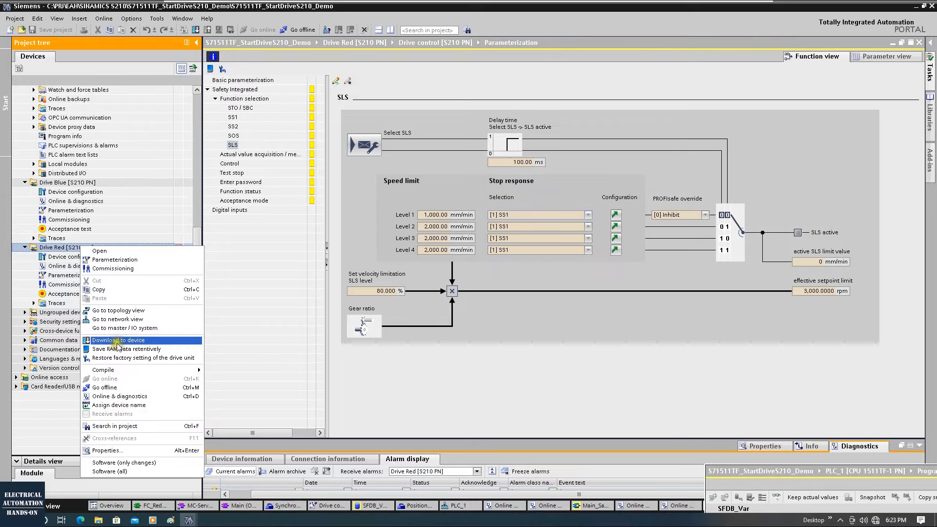
click(288, 28)
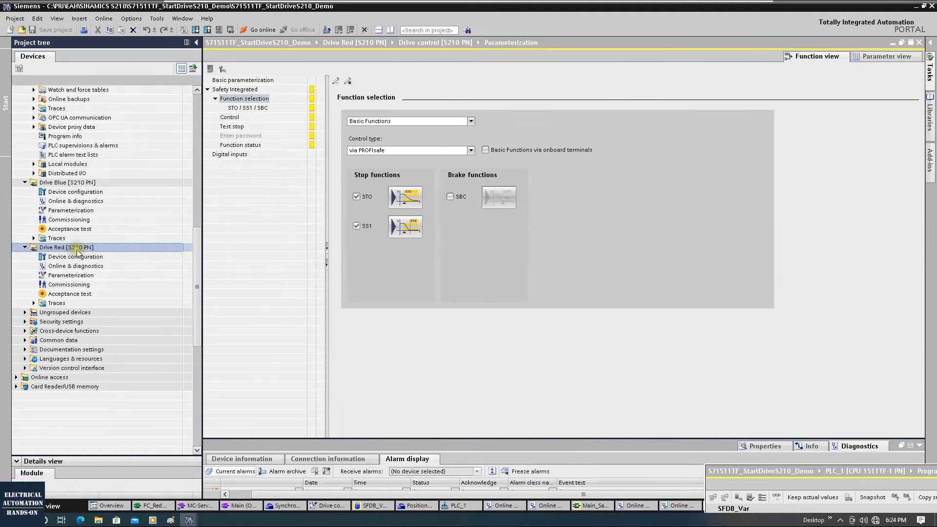
right_click(73, 250)
click(131, 388)
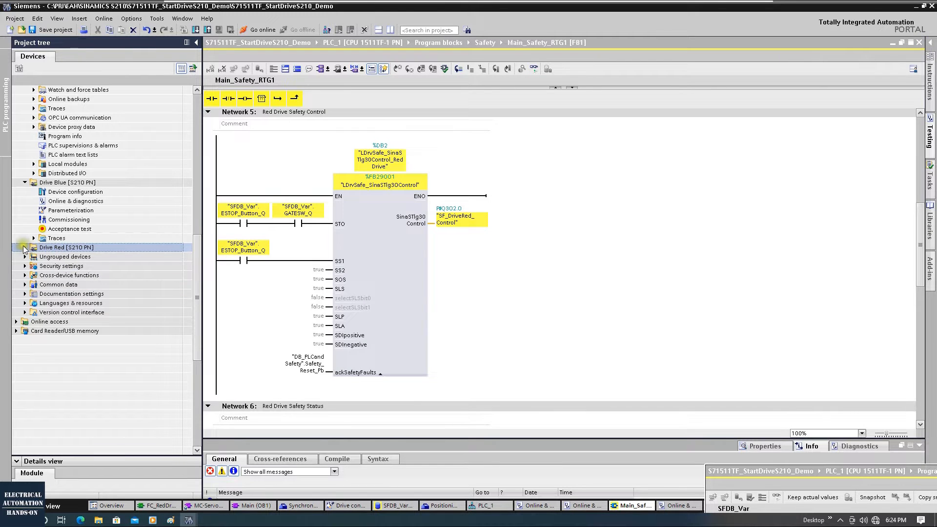
Reopen Drive Red's parameterization and view the SLS page with its four speed-limit levels and stop responses.
click(25, 247)
double_click(71, 275)
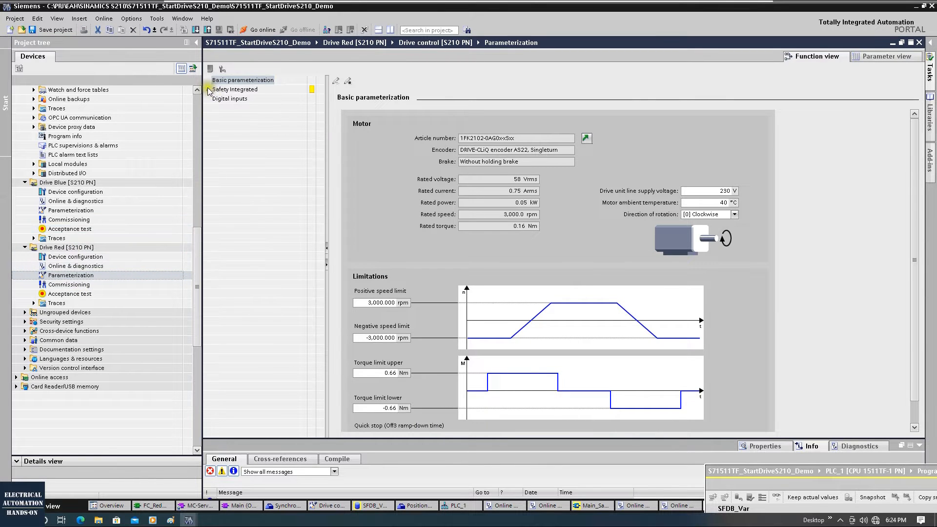
click(208, 90)
click(236, 99)
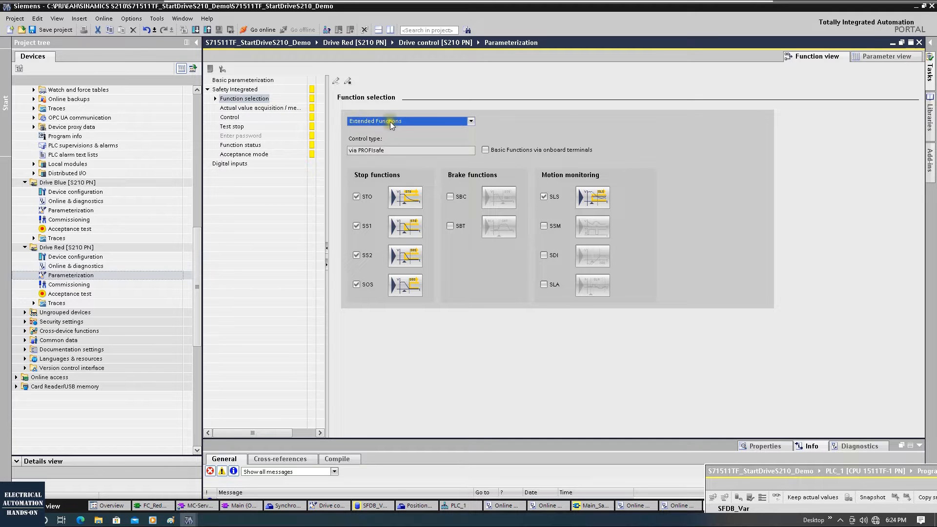
click(600, 200)
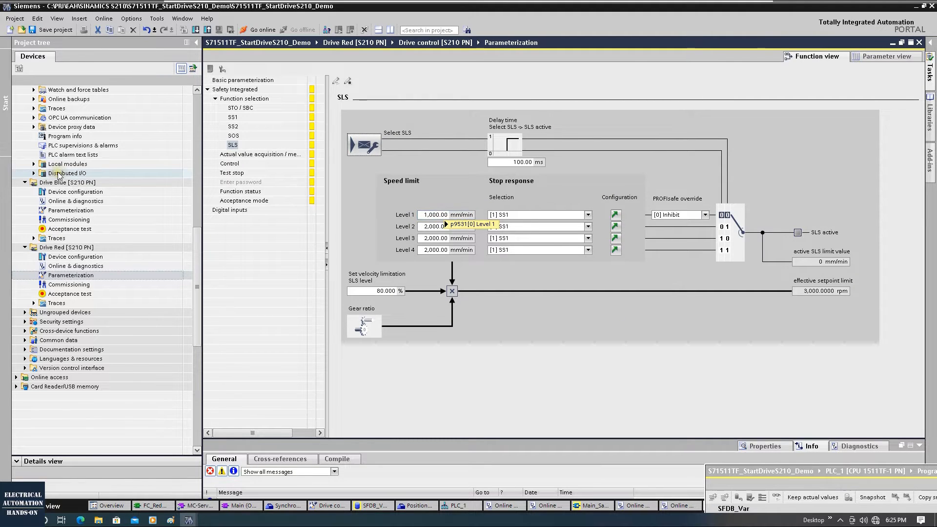
click(50, 30)
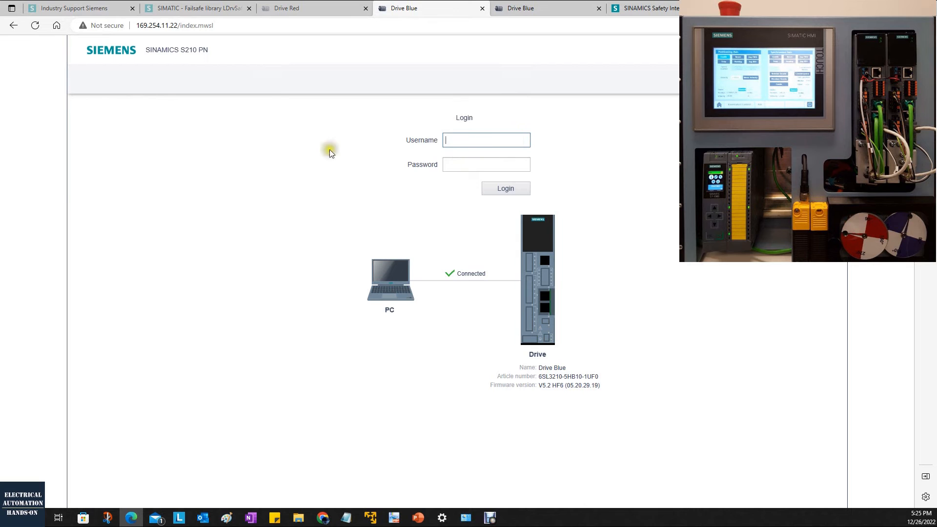
Log in to Drive Blue's S210 web server with the username and password.
drag(523, 369, 566, 369)
click(666, 333)
click(470, 139)
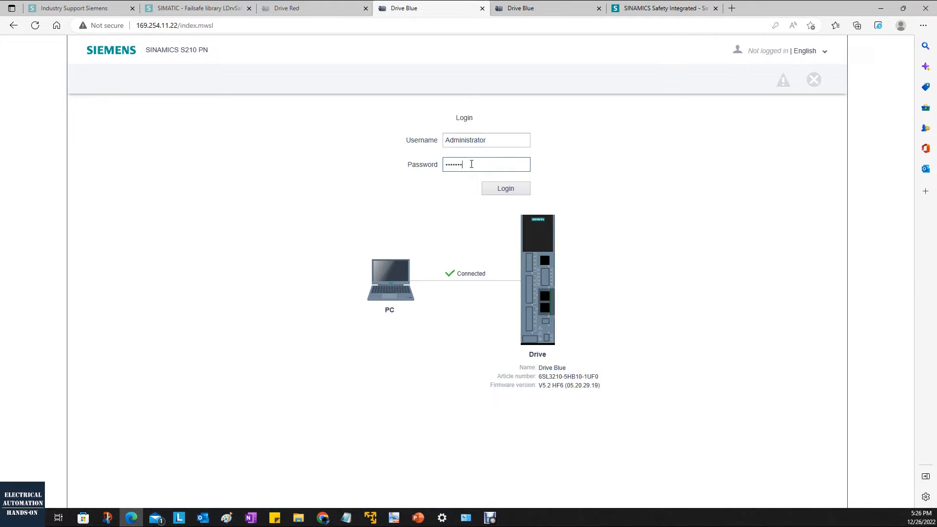
key(Return)
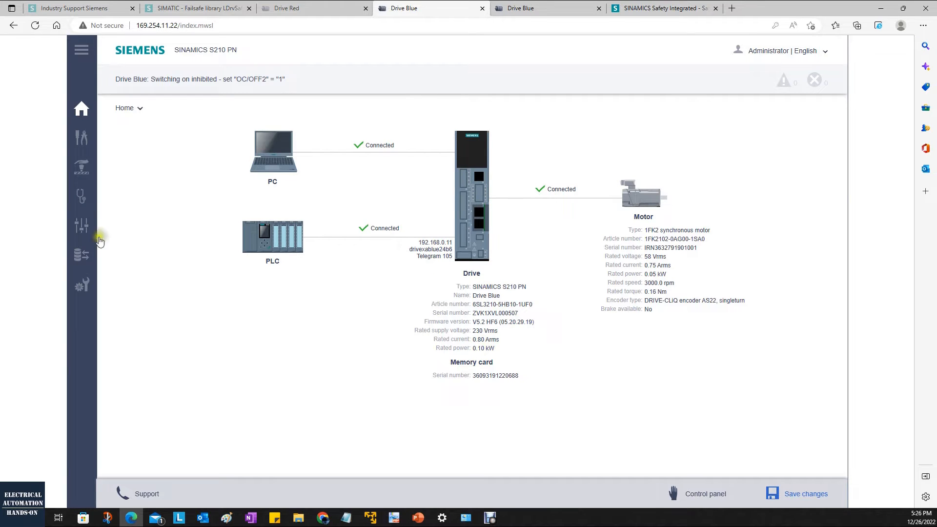
Open Safety Integrated commissioning and check why Extended Functions are flagged as license-required.
click(81, 172)
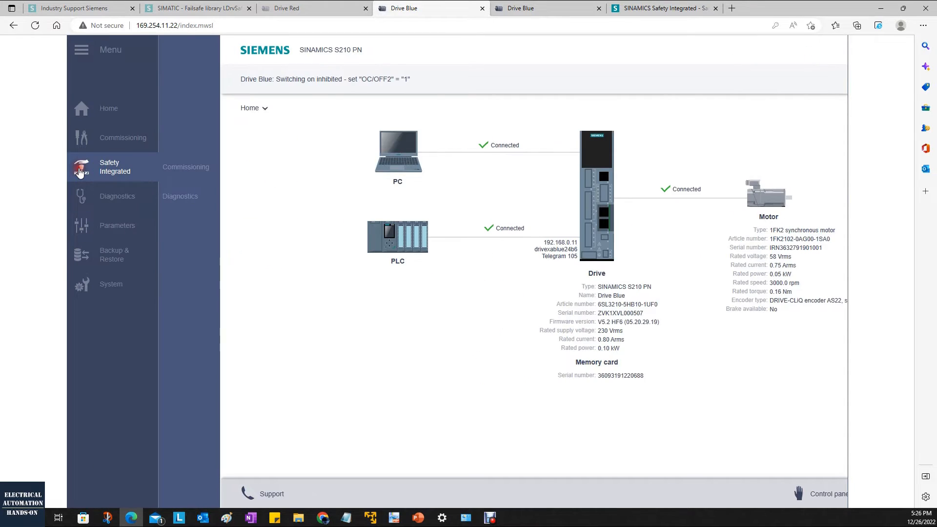
click(204, 168)
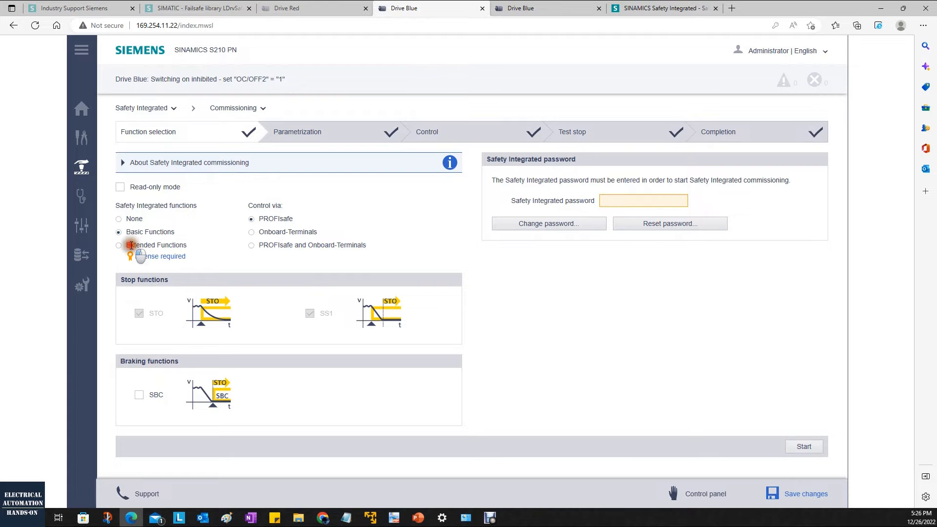
drag(131, 245, 184, 246)
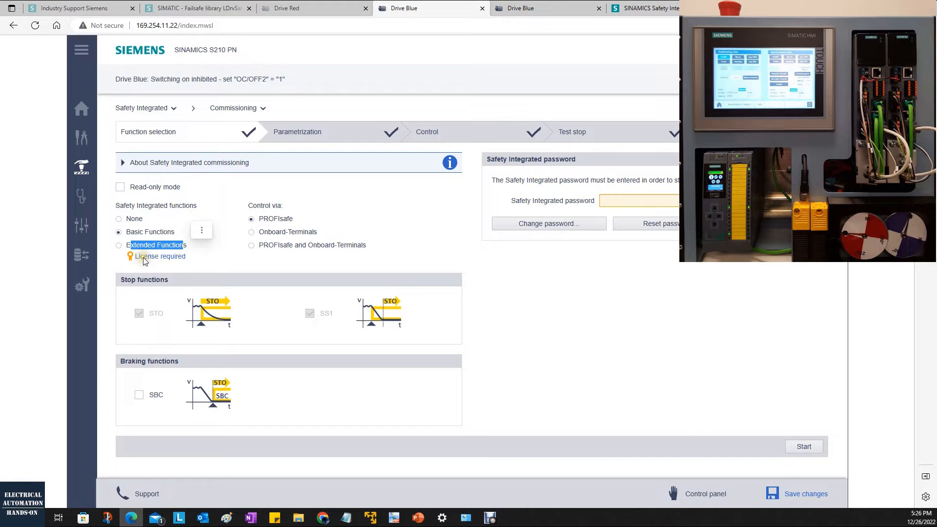
click(227, 255)
click(174, 261)
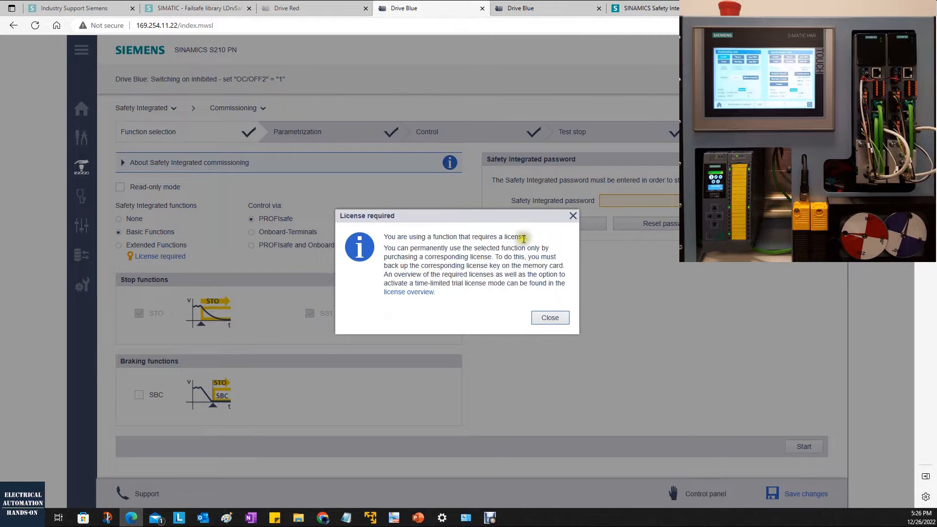
click(574, 216)
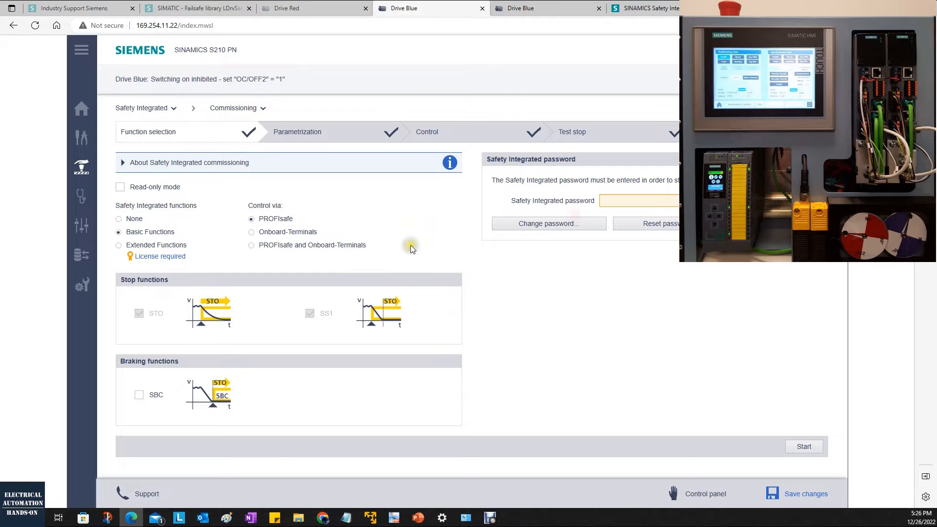
Check Drive Blue's System > Licenses table: Safety Integrated Extended Functions license status OK, unlimited.
click(77, 291)
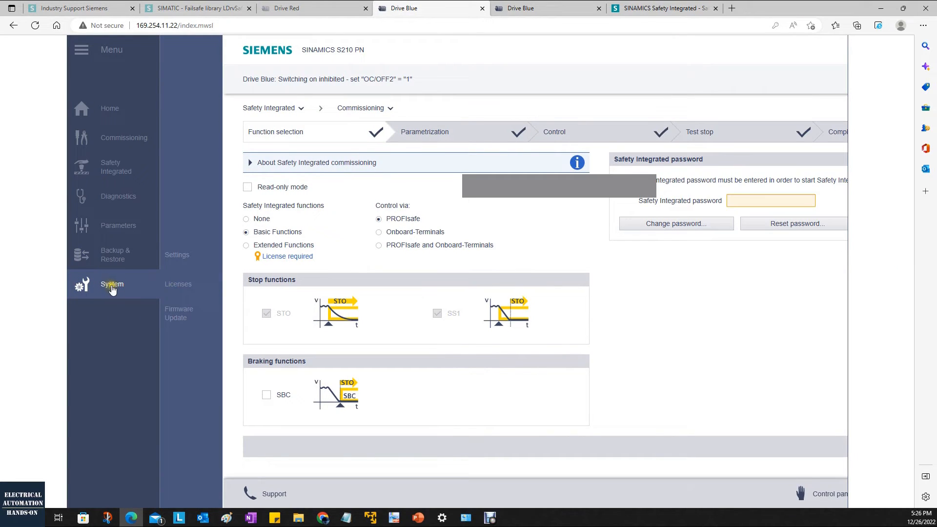
click(188, 288)
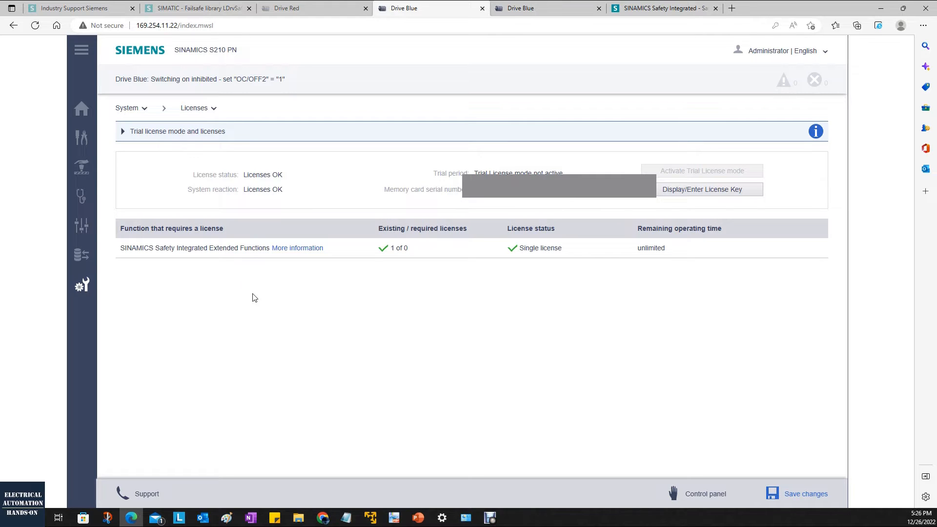
mouse_move(84, 173)
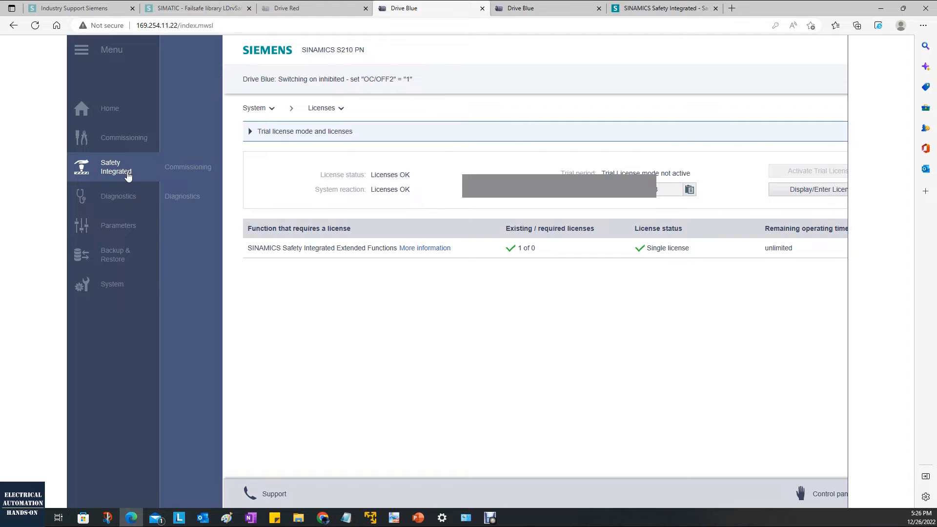
In Safety Integrated commissioning, select Extended Functions and set the axis type to Rotary axis.
click(199, 175)
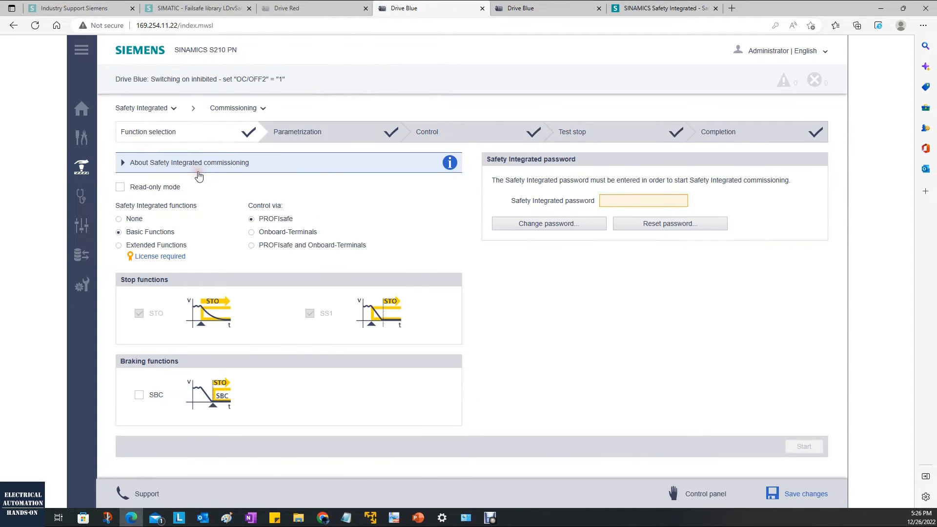
click(115, 246)
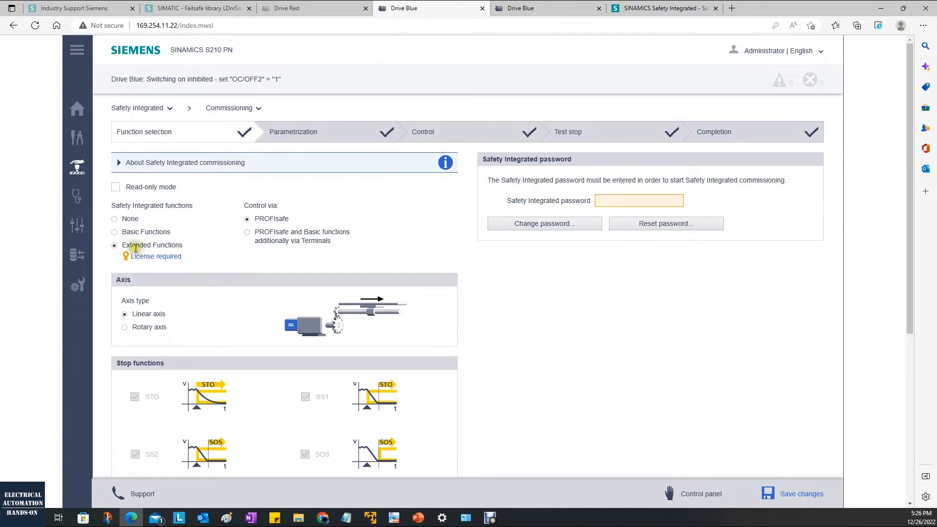
scroll(218, 301, down, 4)
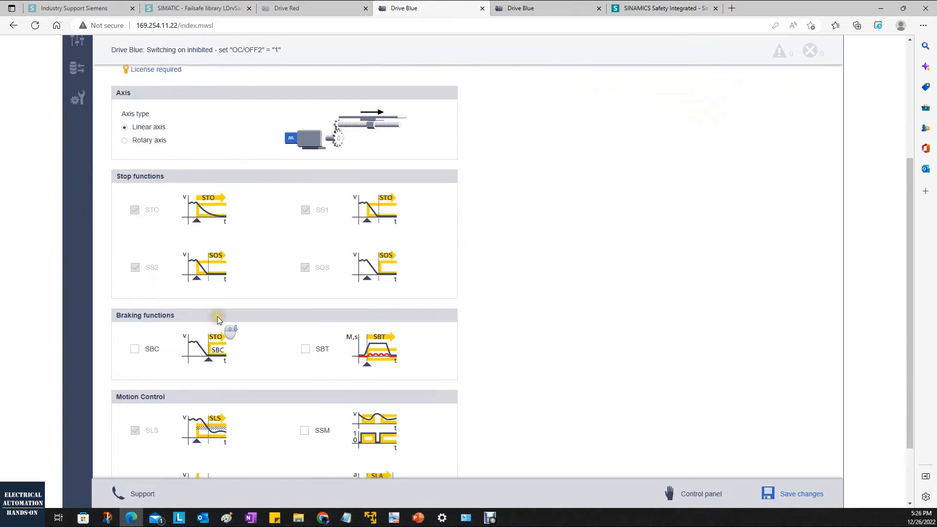
scroll(273, 274, up, 1)
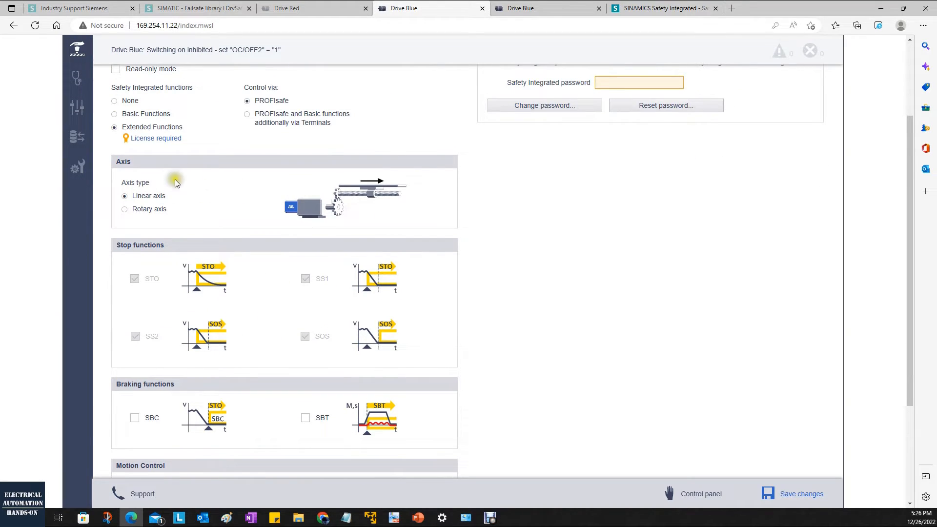
click(124, 209)
Confirm the axis change with the safety password, then start Safety Integrated commissioning.
click(482, 289)
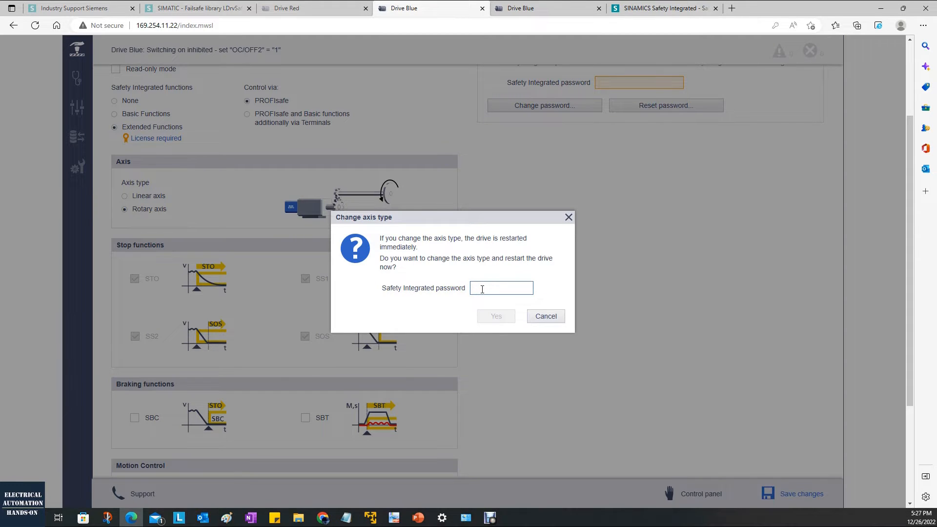
text(0)
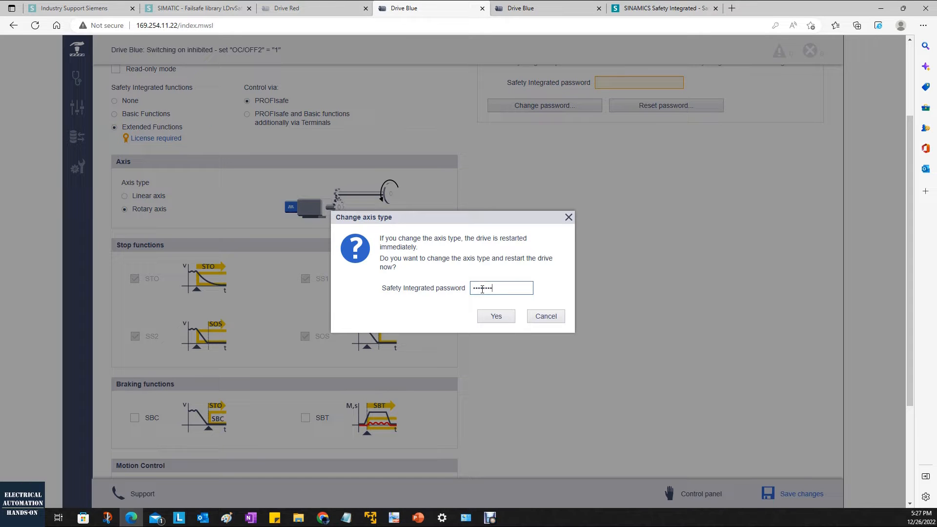
click(496, 316)
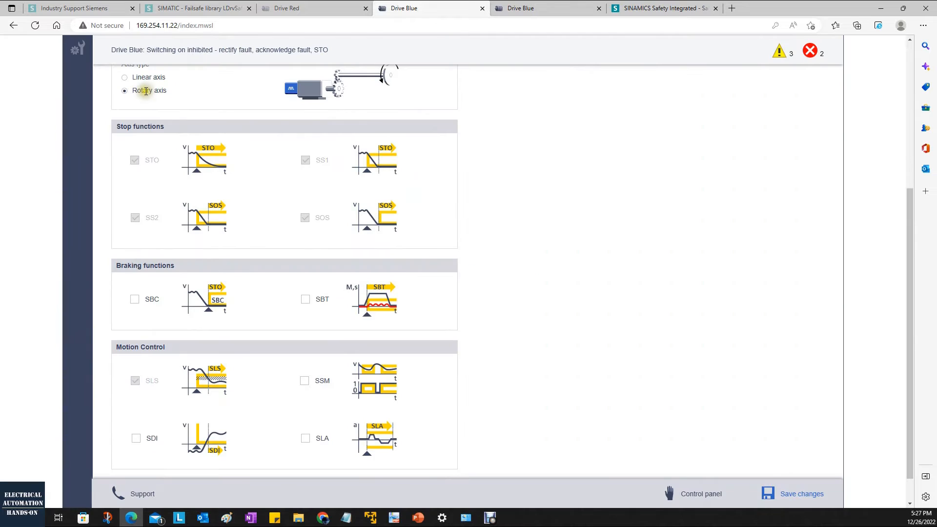
scroll(166, 266, down, 1)
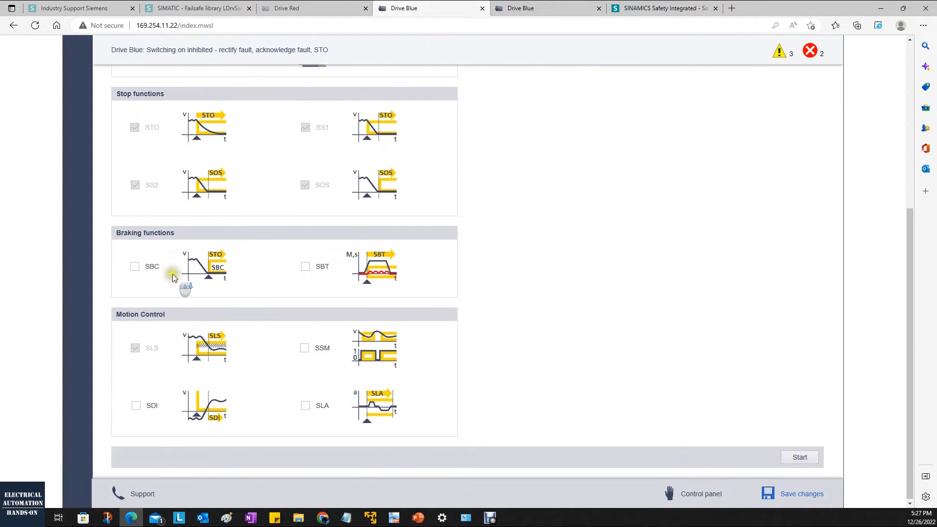
mouse_move(213, 348)
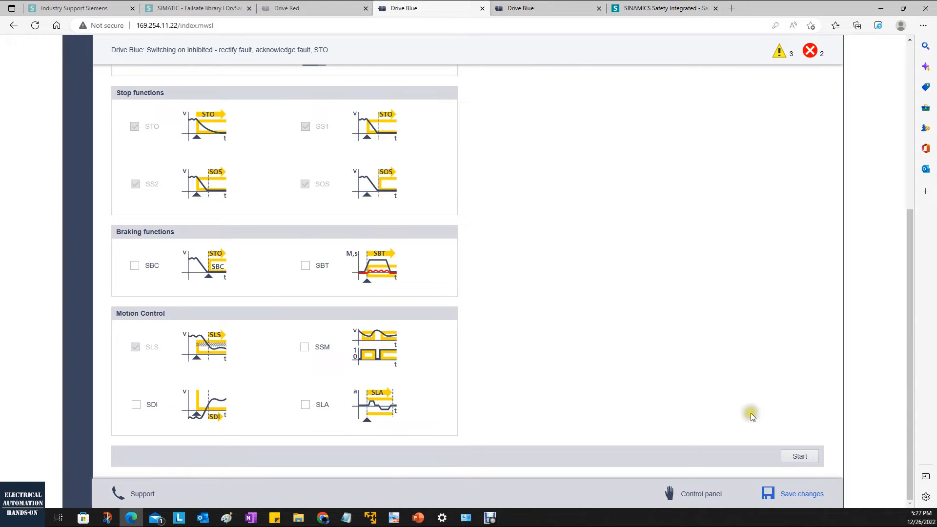
click(801, 458)
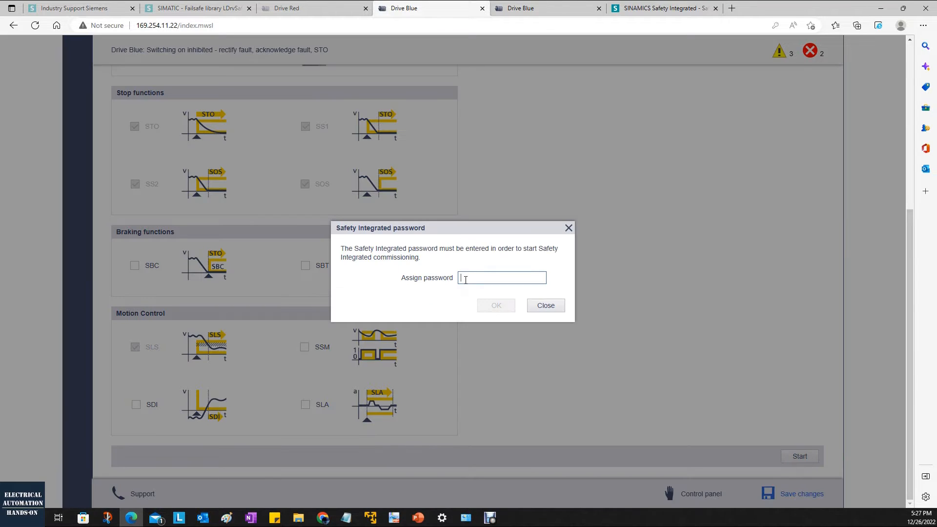
Confirm the commissioning password and expand Drive Blue's SLS settings section.
key(Return)
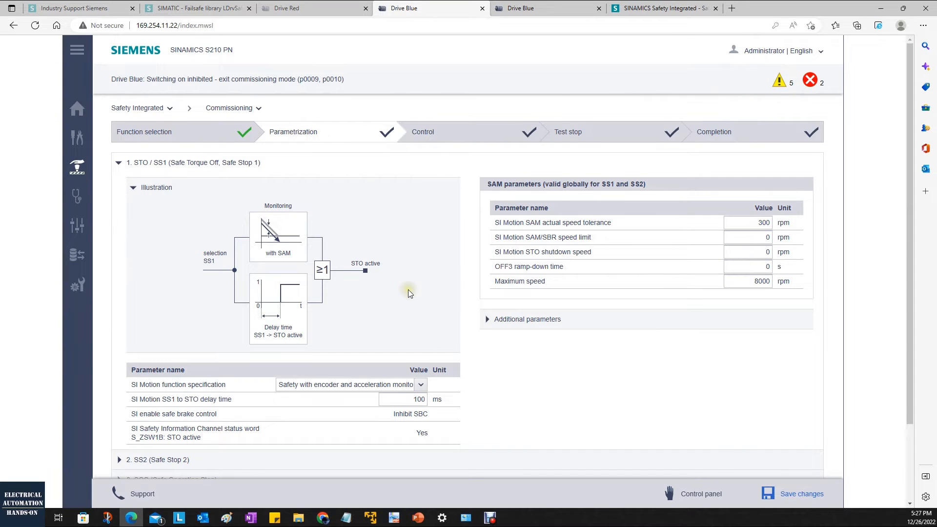
scroll(410, 293, down, 2)
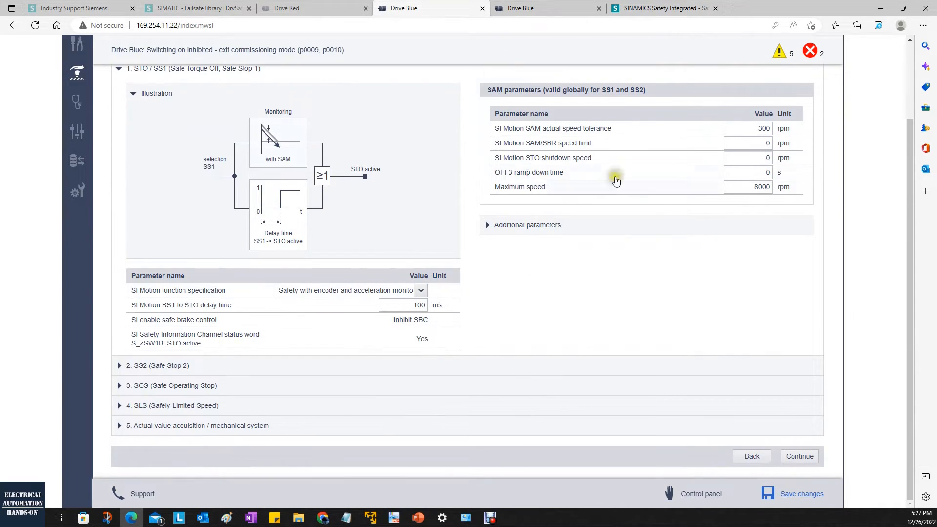
click(158, 407)
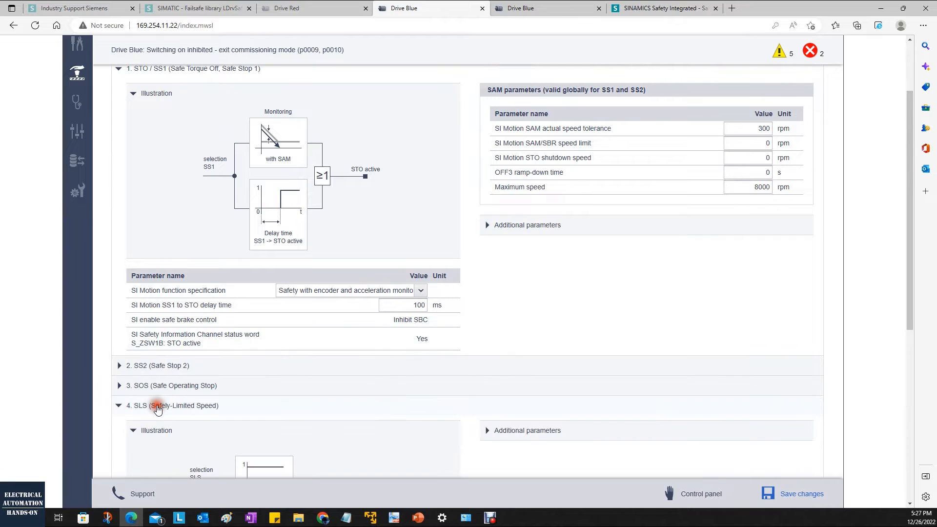
scroll(161, 415, down, 7)
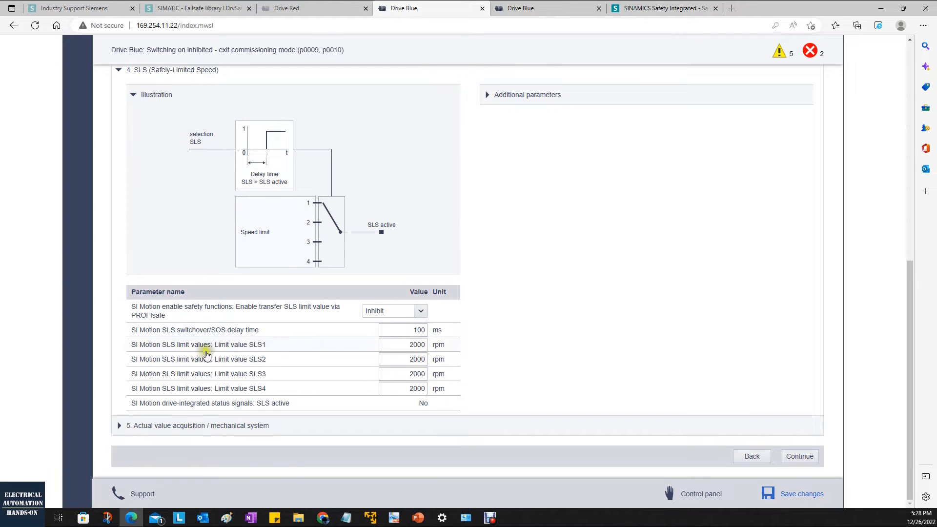
Set the SLS1 limit to 1000 rpm, leave SLS2–SLS4 at 2000 rpm, and continue to Control.
click(414, 344)
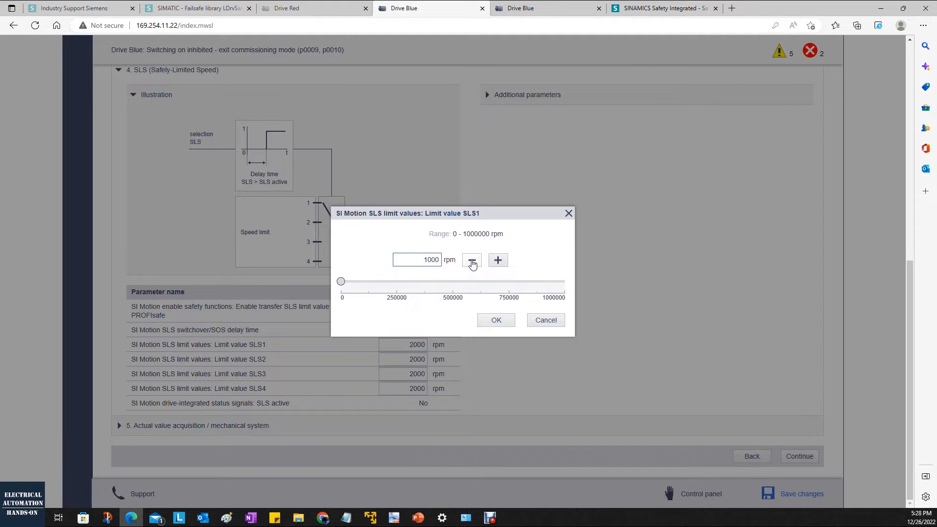
click(501, 323)
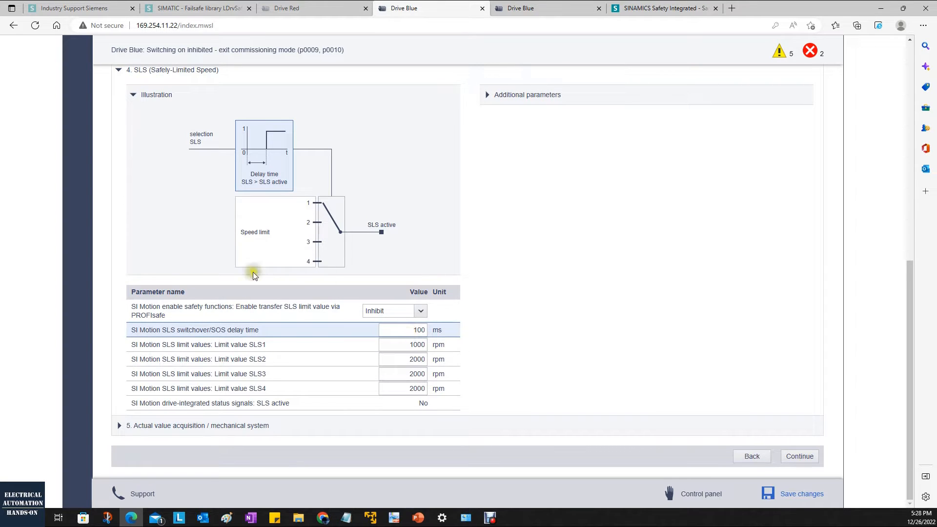
click(413, 345)
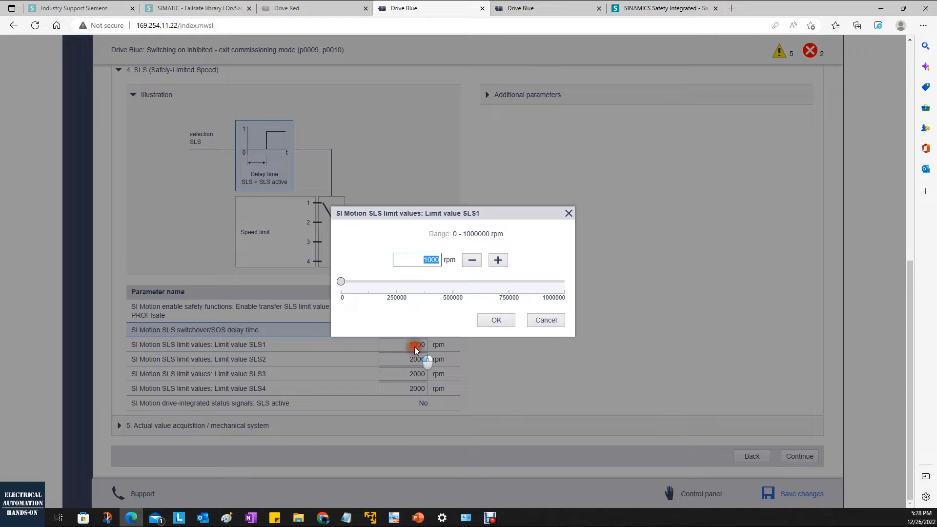
click(546, 320)
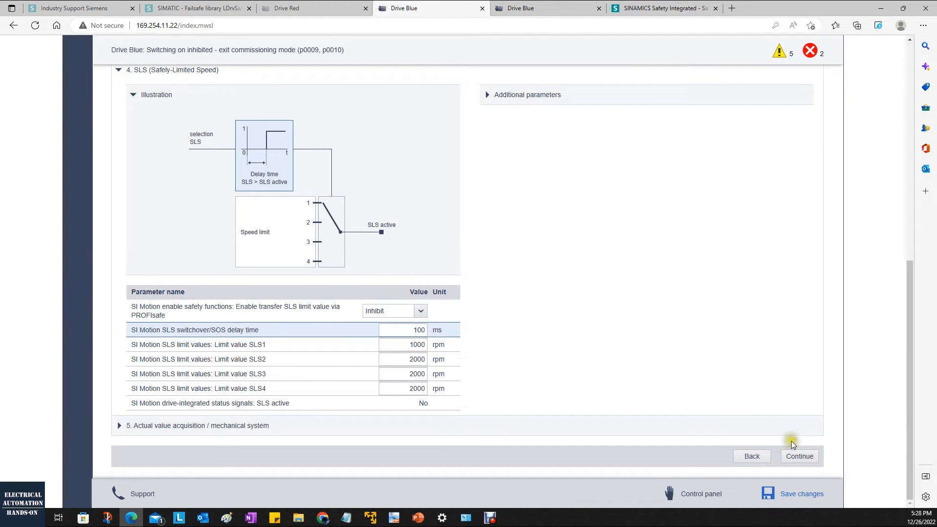
click(795, 456)
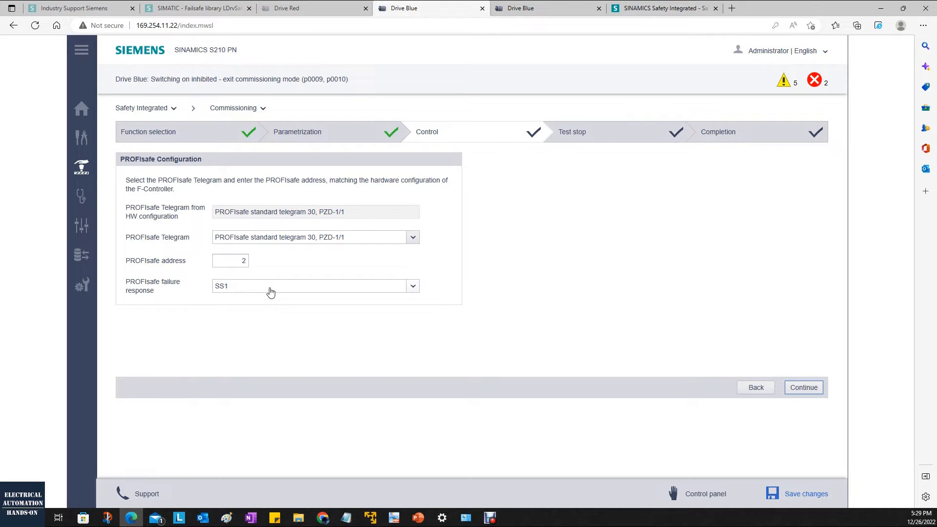
Advance past Control and Test stop, then finish commissioning with 'Save all parameters' checked.
click(807, 389)
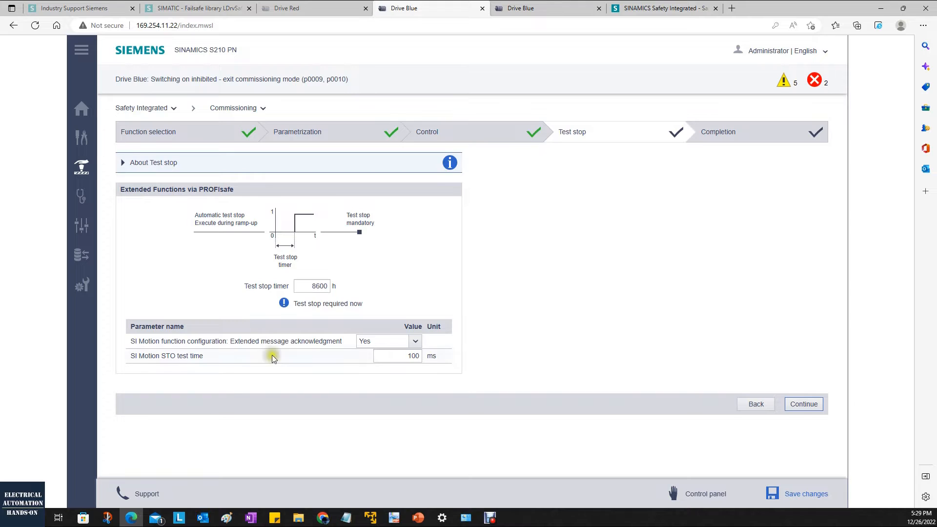
click(813, 406)
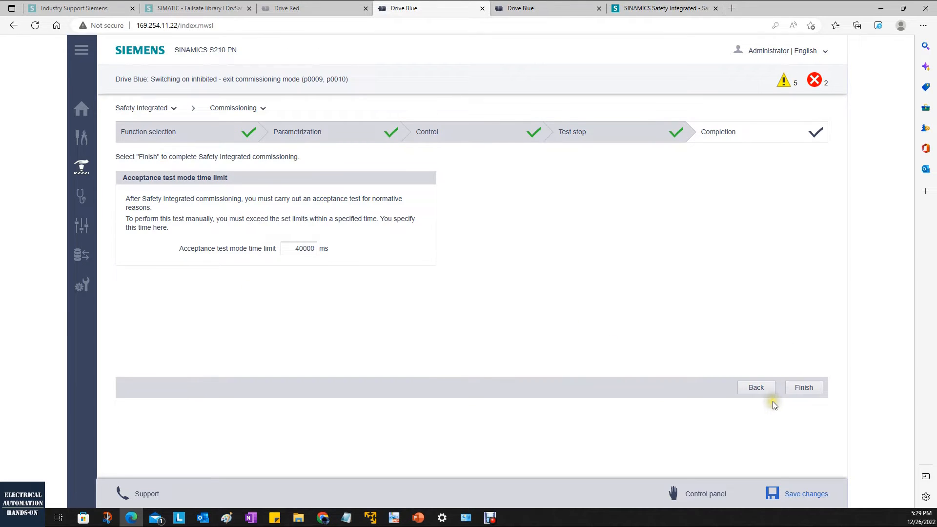
click(805, 393)
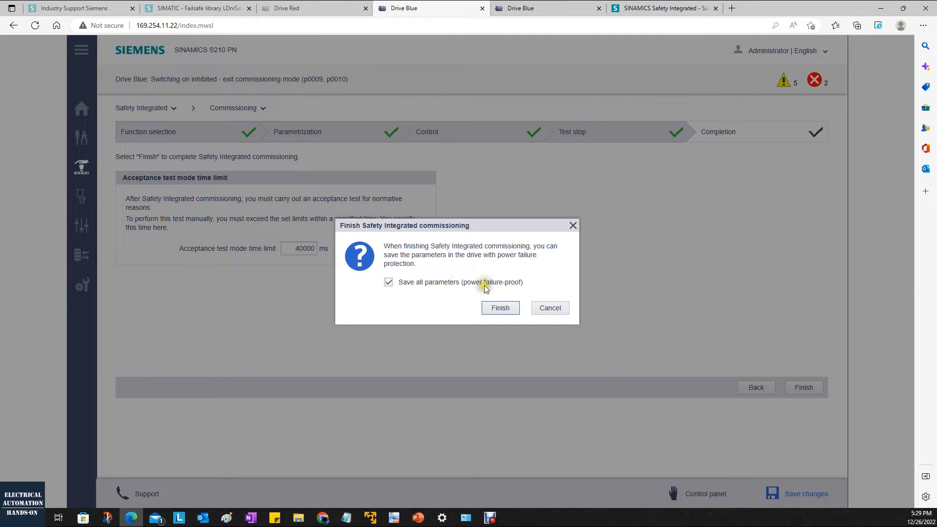
click(501, 309)
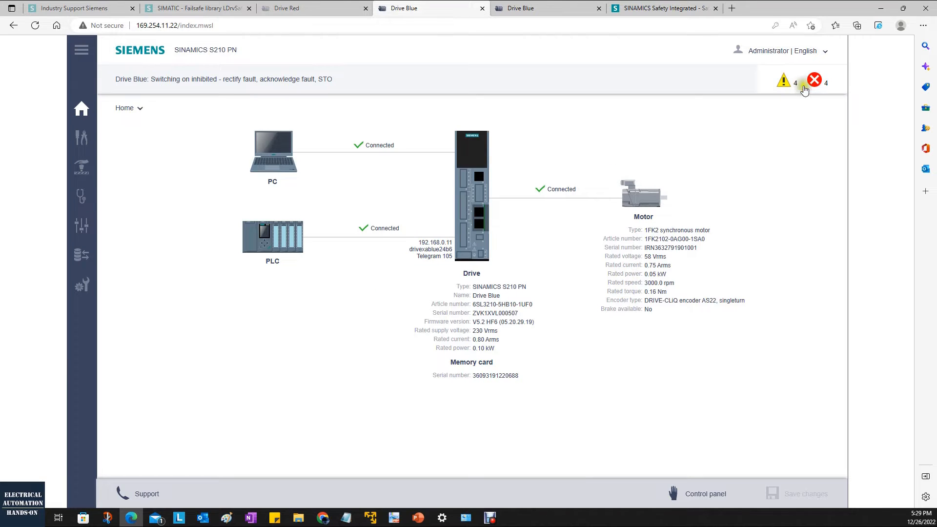
Review Drive Blue's acceptance-test-required fault messages, then return to TIA Portal and select Drive Blue.
click(820, 85)
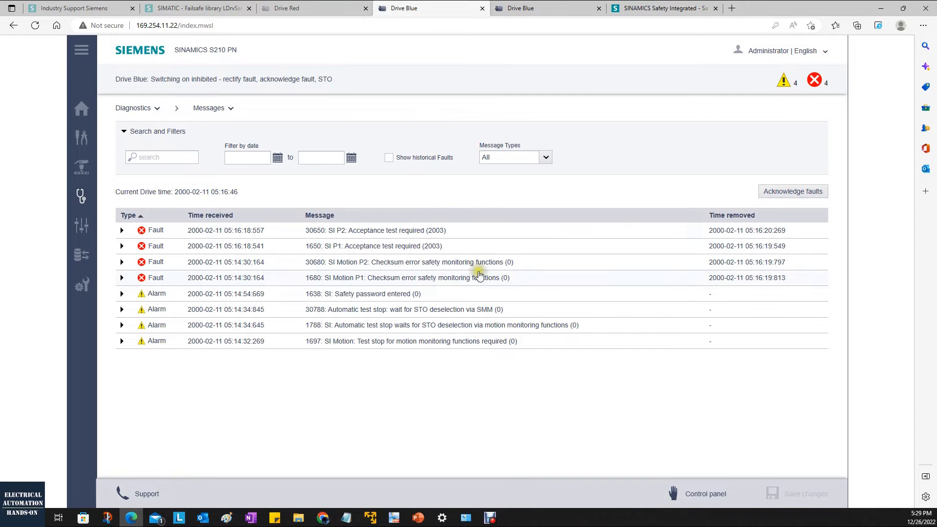
click(609, 381)
click(881, 8)
click(53, 182)
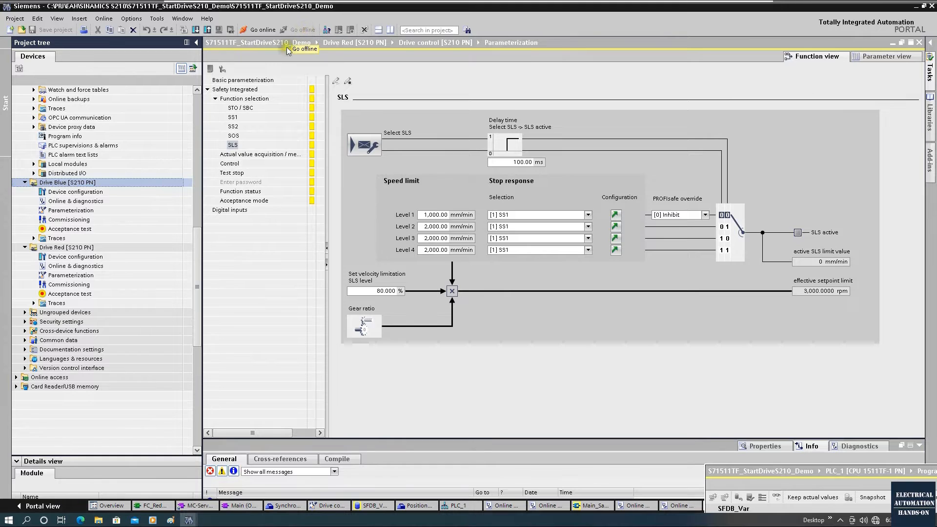
Upload Drive Blue's software from the device and open its Parameterization.
right_click(90, 183)
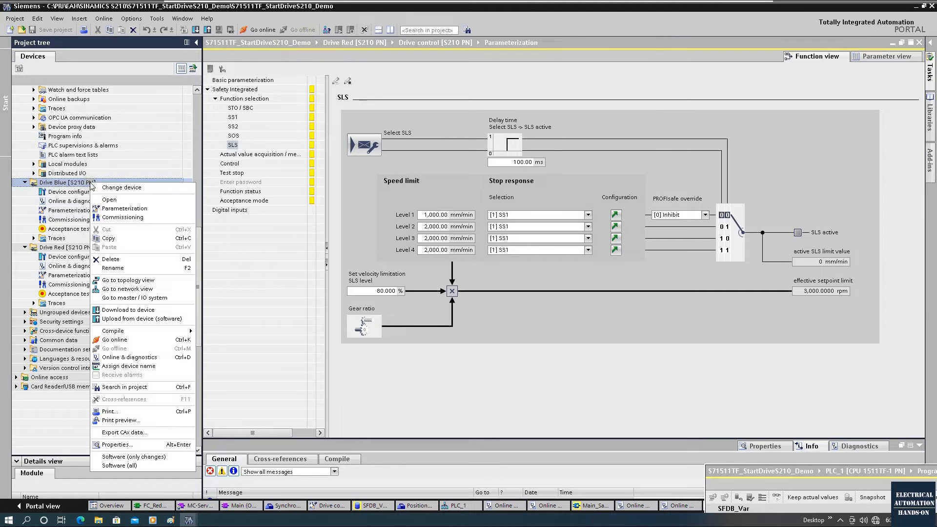
click(158, 320)
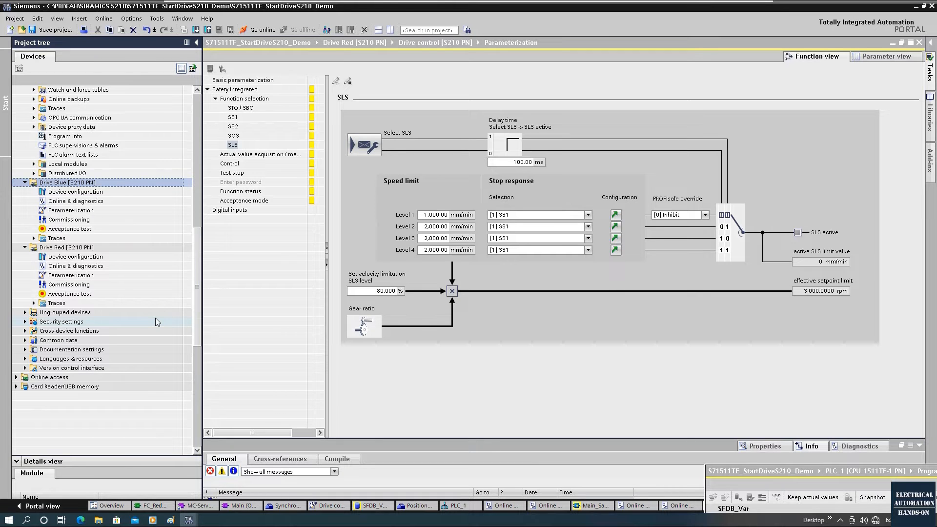
double_click(86, 211)
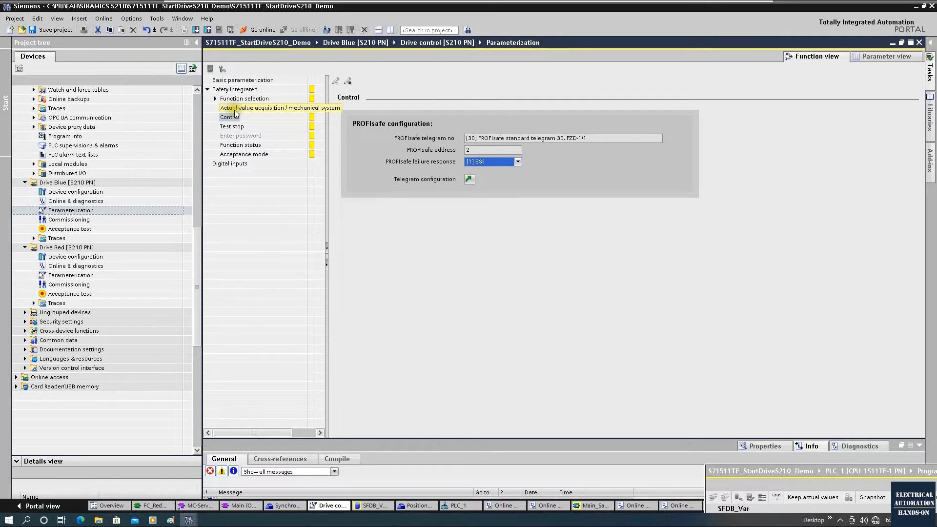
Go to the SLS function and check Level 1 at 1,000 rpm, Levels 2–4 at 2,000 rpm.
click(216, 98)
click(236, 108)
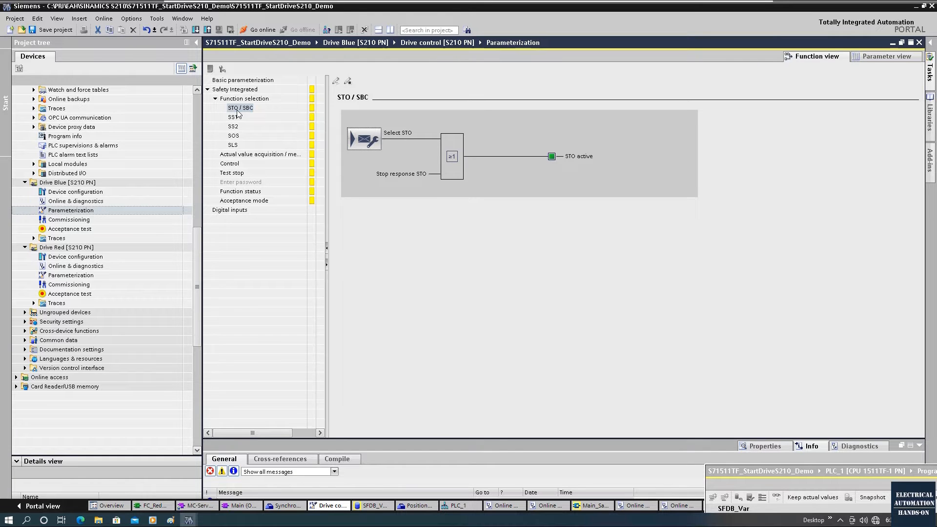
click(233, 145)
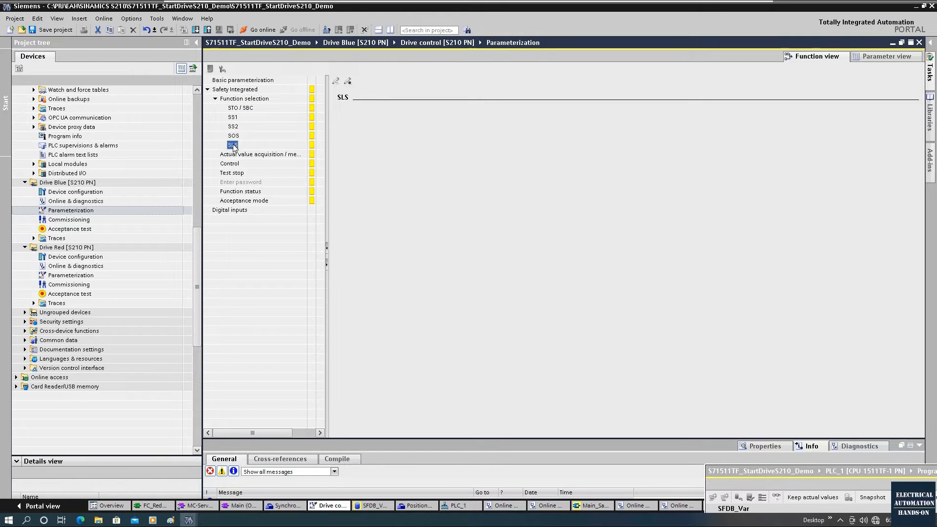
click(450, 216)
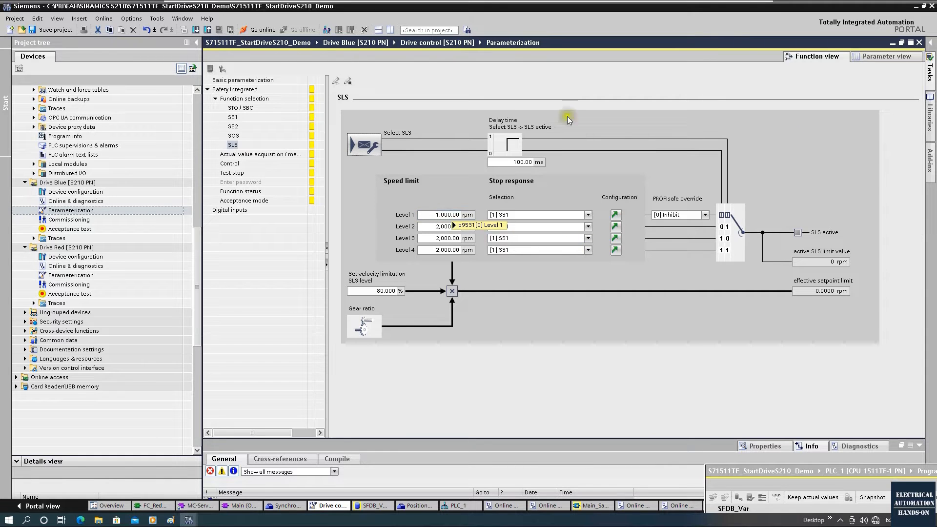
click(70, 184)
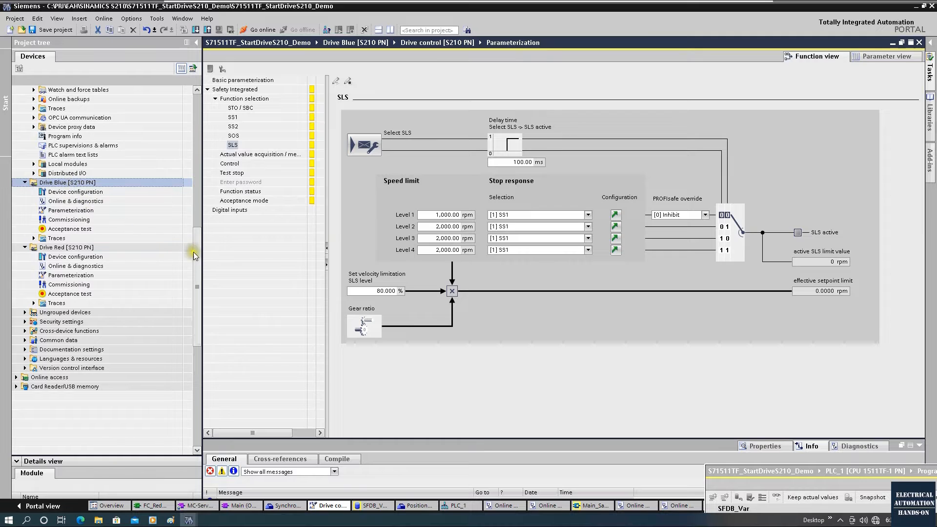
drag(196, 252, 203, 92)
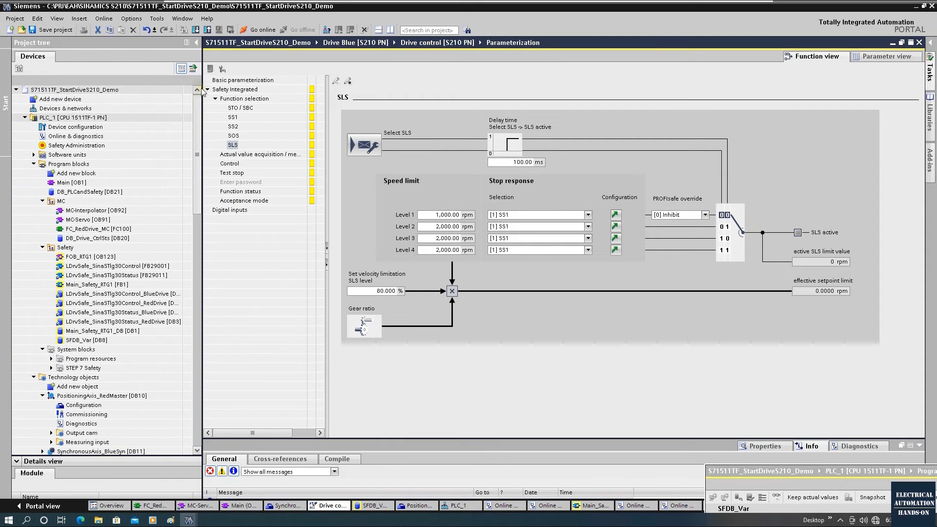
Open PLC_1's Main_Safety_RTG1 block at the Red drive's safety control network.
click(88, 118)
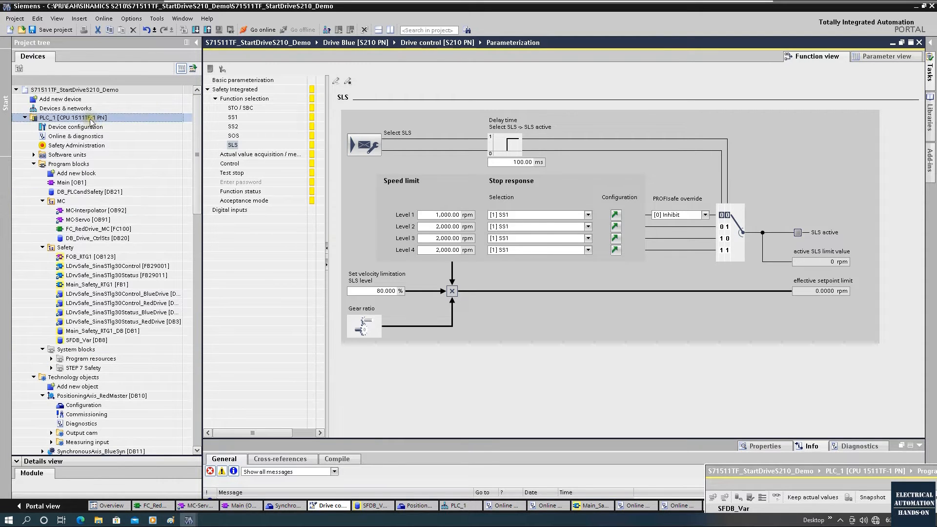
double_click(97, 285)
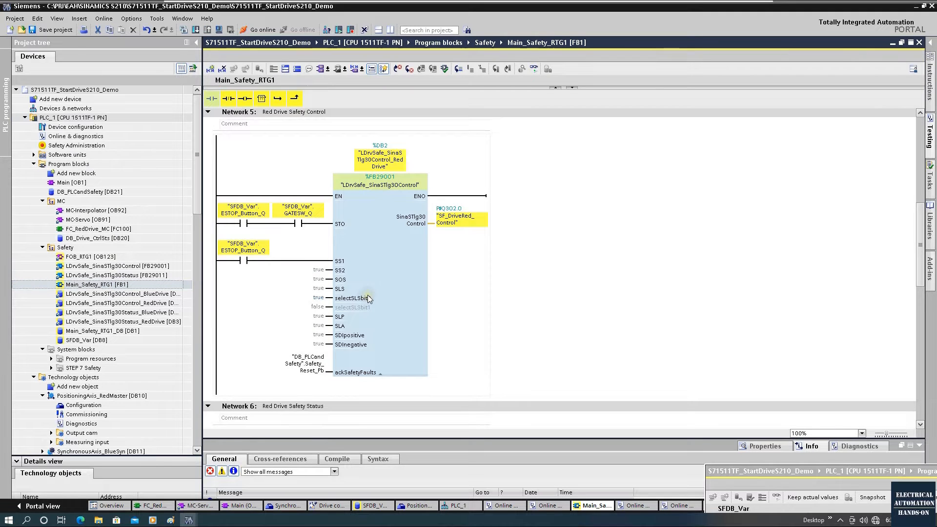
click(389, 253)
scroll(389, 253, down, 2)
scroll(389, 253, up, 2)
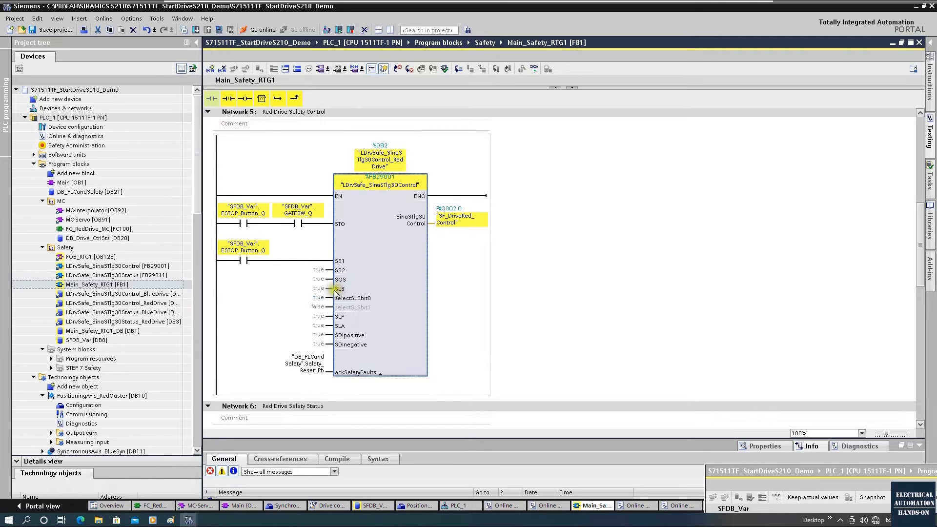
Add a NO contact on the Red drive's SLS input, move GATESW_Q onto it, and delete the empty STO contact.
click(315, 289)
click(211, 99)
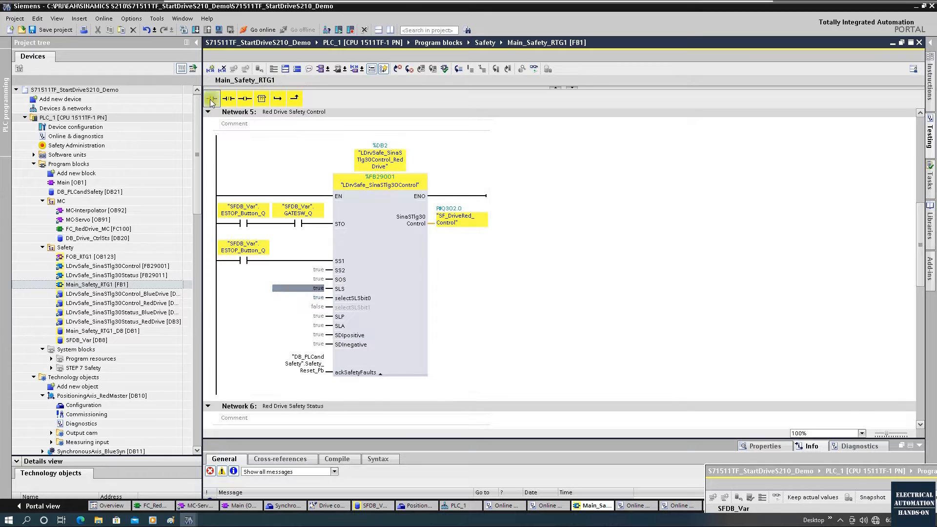
click(301, 219)
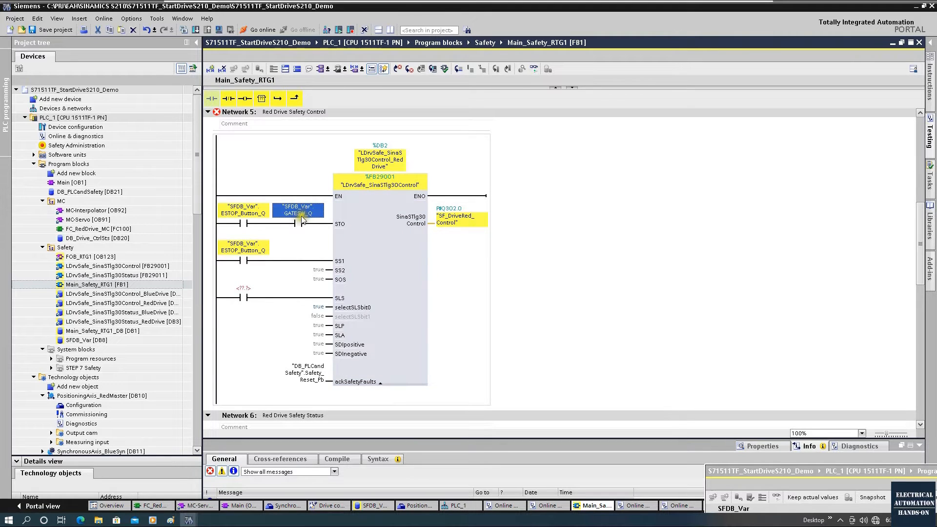
drag(299, 216, 245, 292)
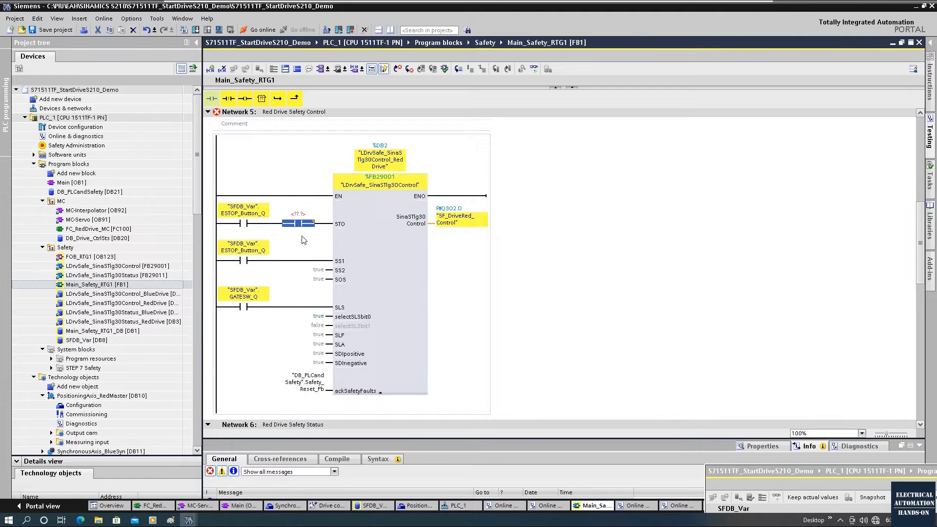
key(Delete)
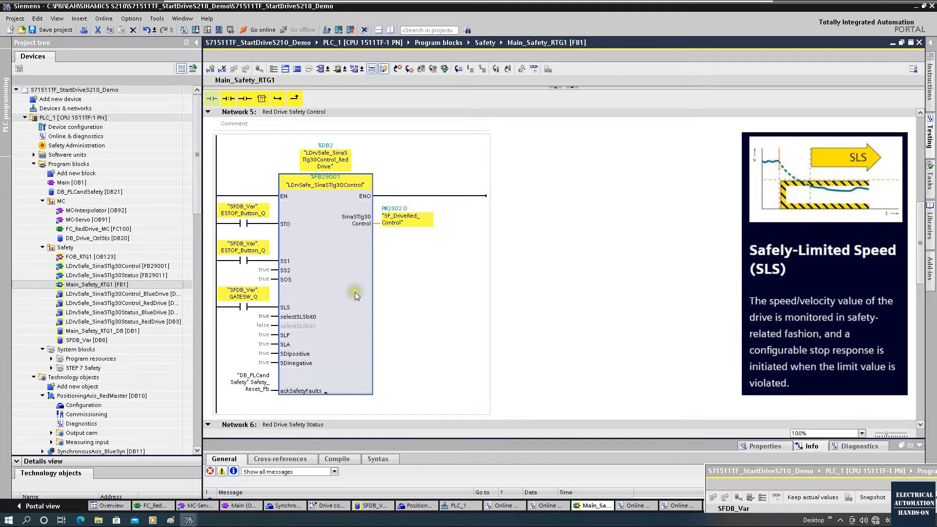
click(245, 306)
scroll(350, 279, down, 5)
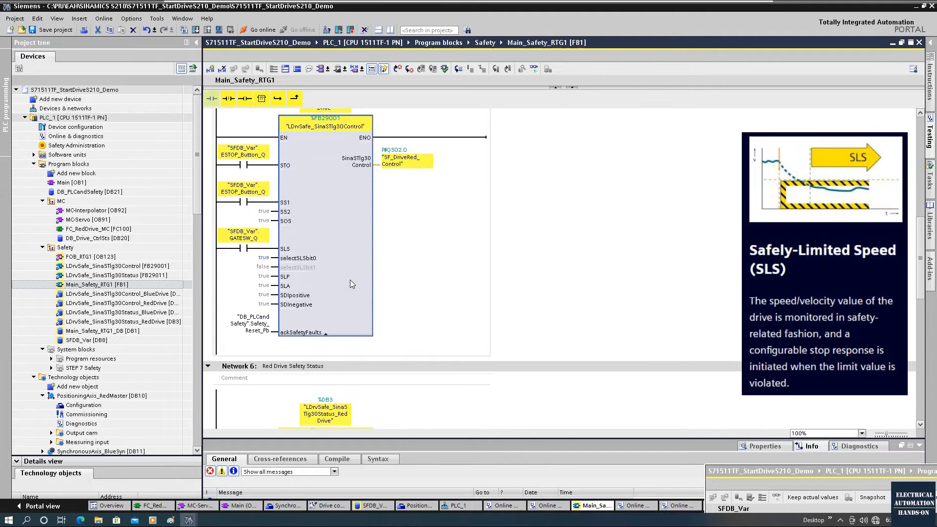
scroll(348, 283, down, 10)
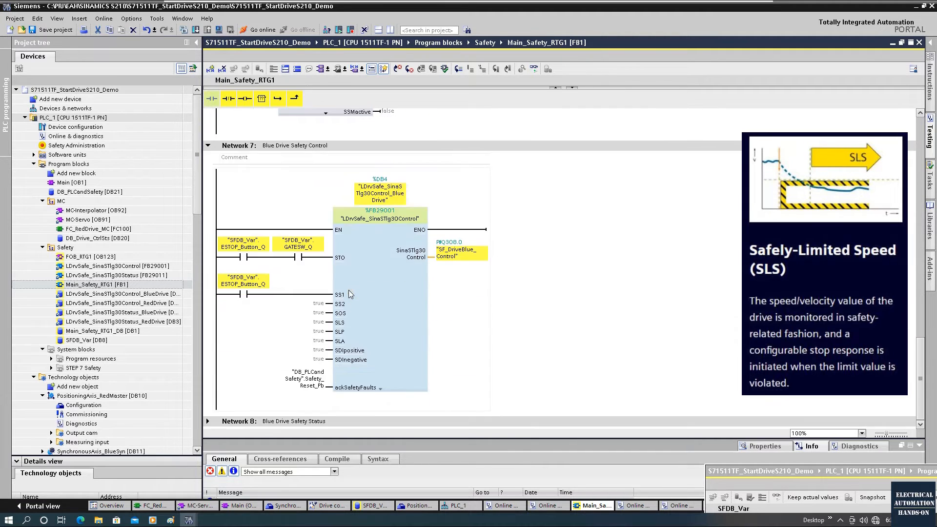
Insert a NO contact on the Blue drive's SLS input and move GATESW_Q onto it.
click(319, 323)
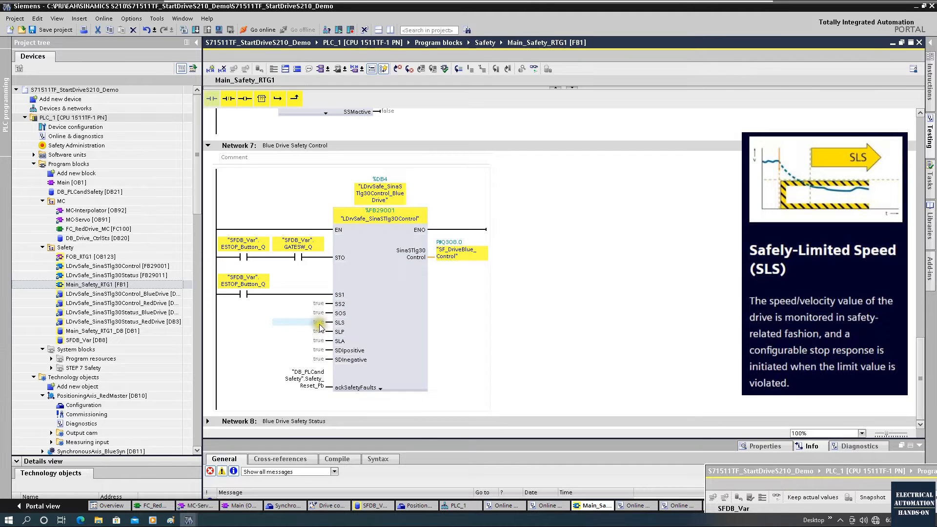
click(212, 98)
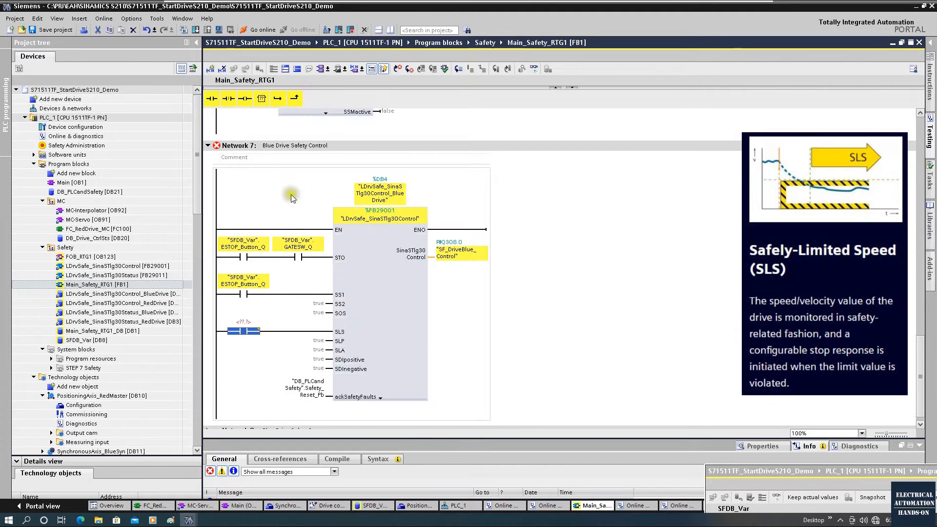
click(299, 253)
click(306, 247)
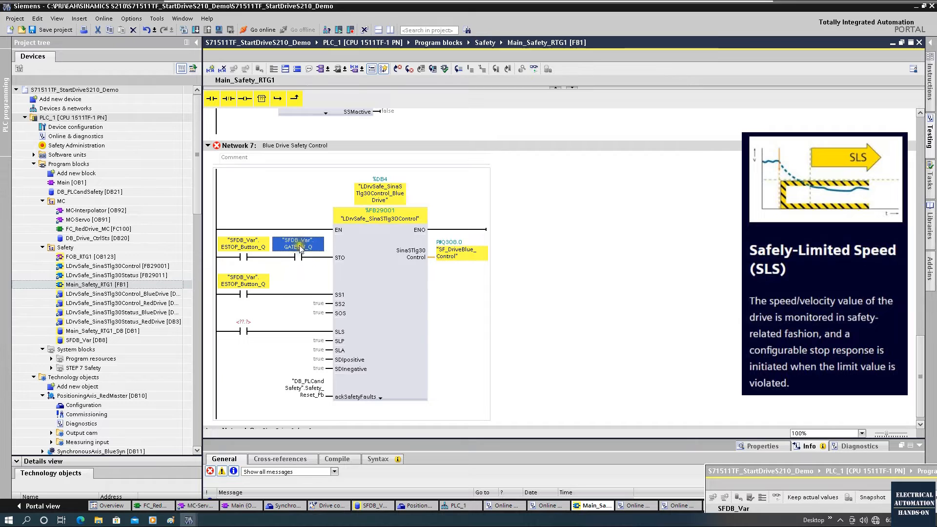
drag(305, 247, 246, 326)
Delete the leftover empty STO contact and compile PLC_1.
click(299, 257)
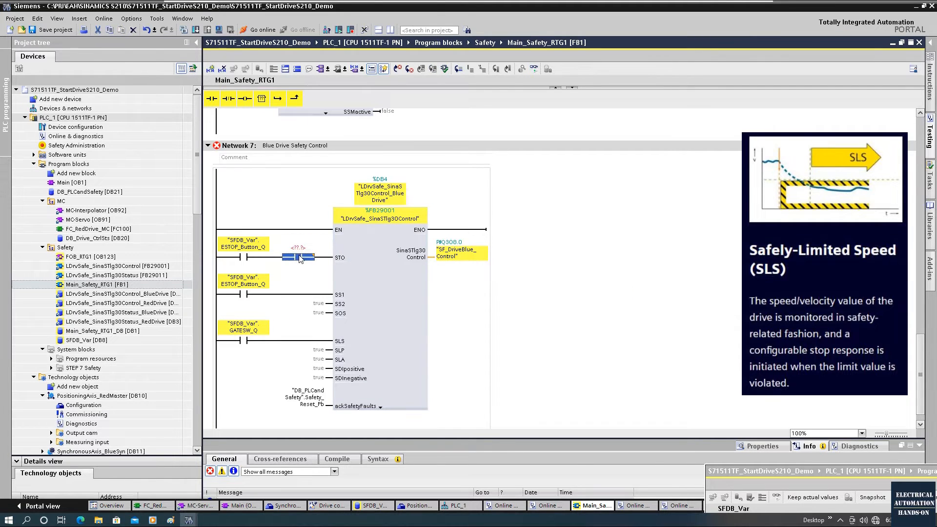
key(Delete)
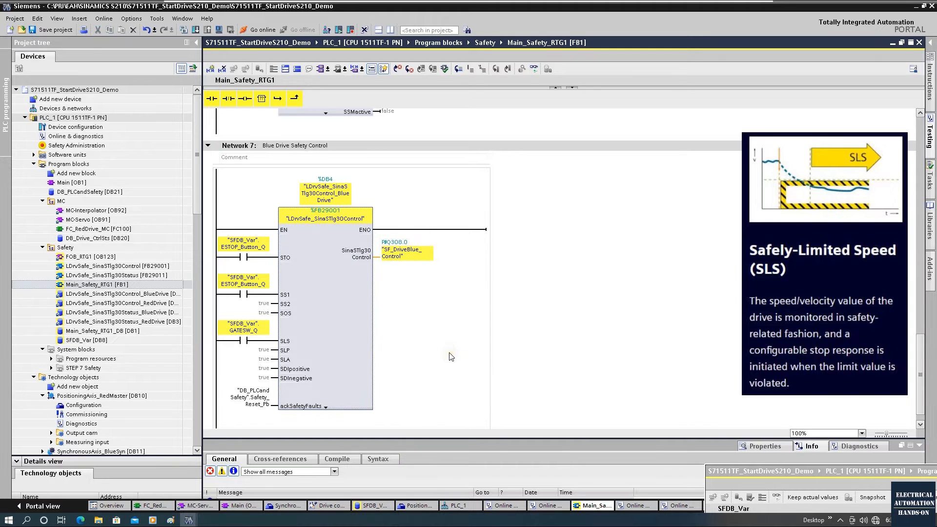
scroll(452, 356, up, 10)
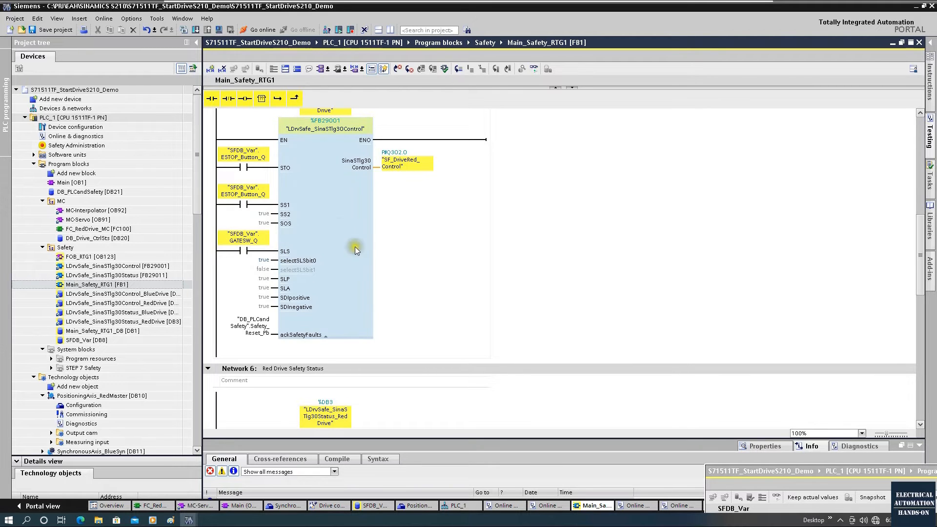
click(97, 117)
click(183, 30)
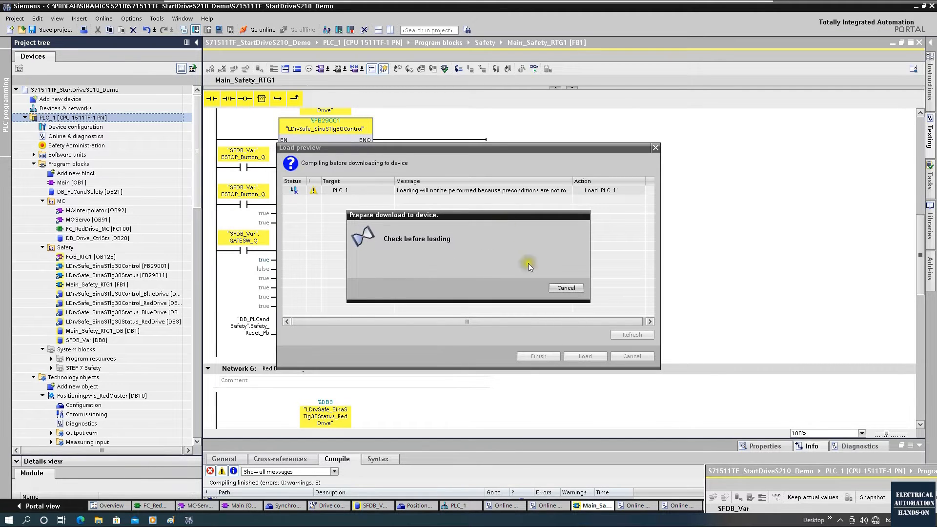
Load the program into PLC_1 with 'Stop all' modules and data blocks set to 'Re-initialize'.
drag(535, 154, 733, 143)
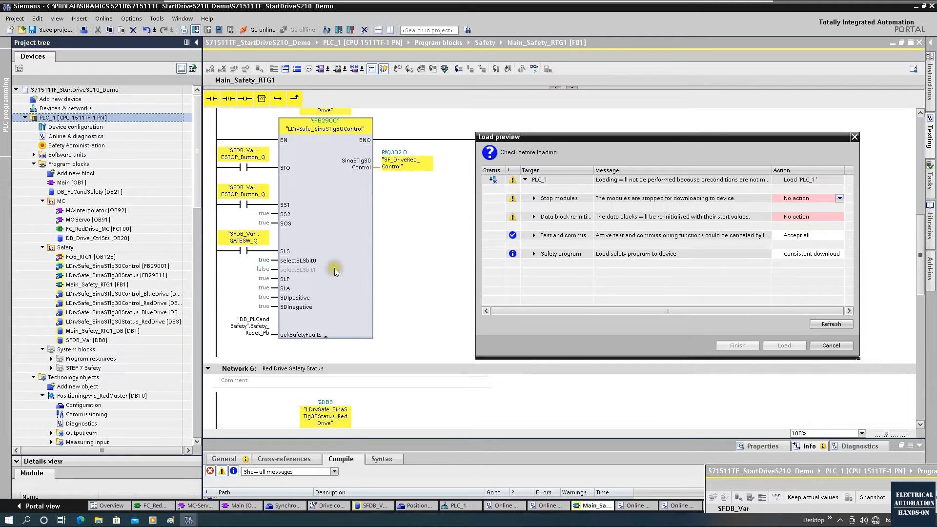
click(839, 198)
click(806, 215)
click(806, 217)
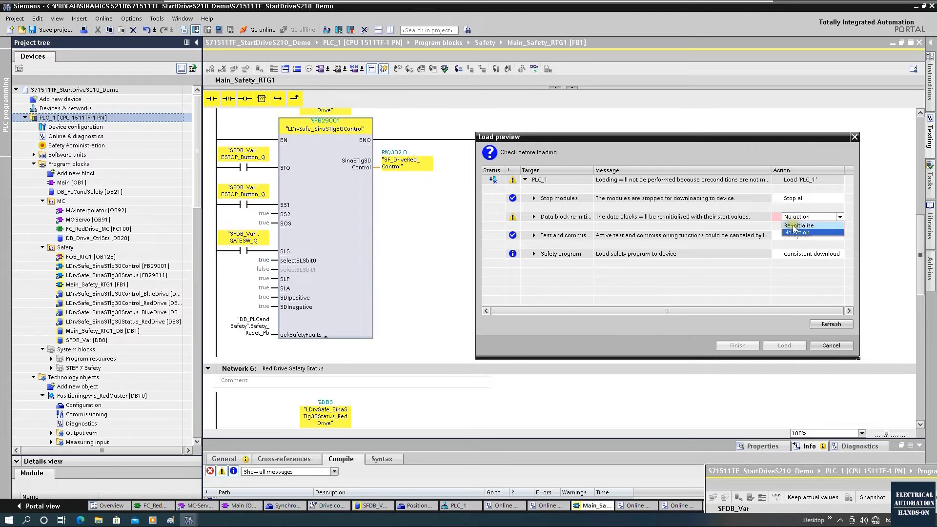
click(801, 234)
click(774, 346)
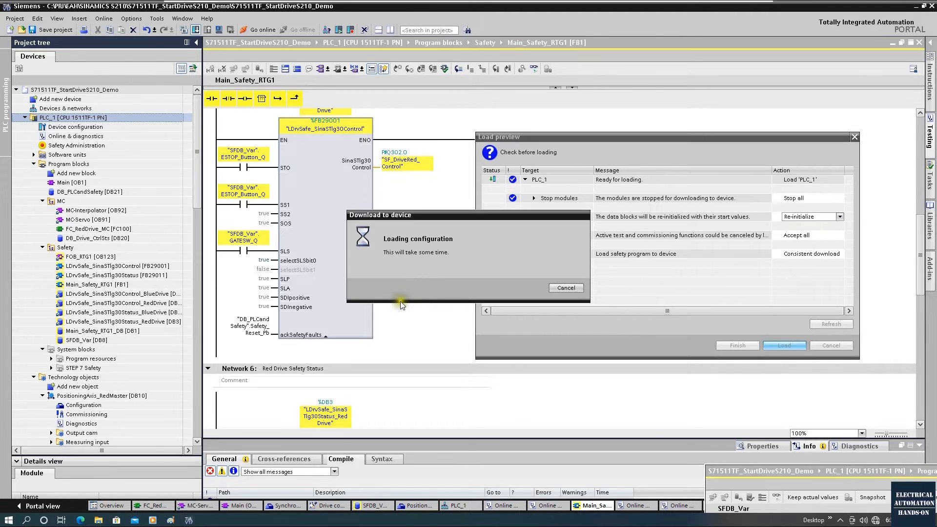
click(747, 345)
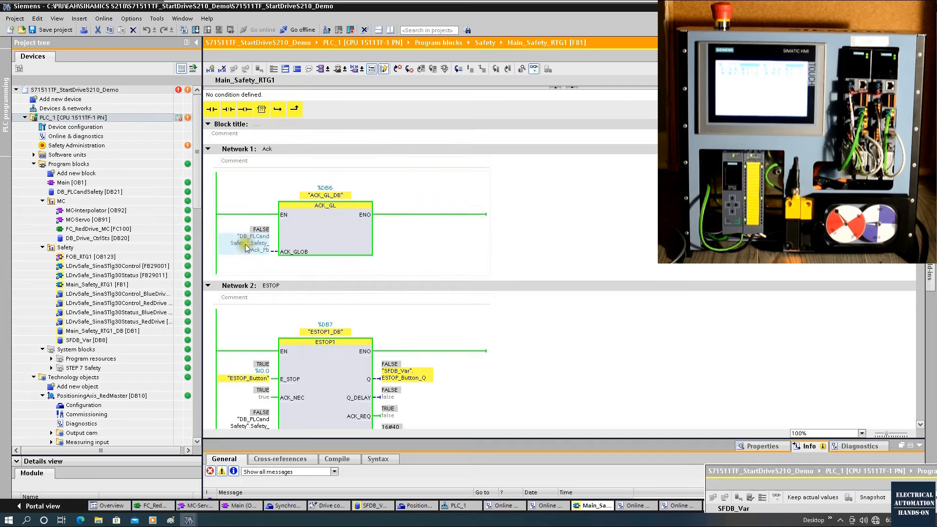
Pulse the acknowledge operand online: modify it to 1, then back to 0.
right_click(249, 242)
mouse_move(311, 247)
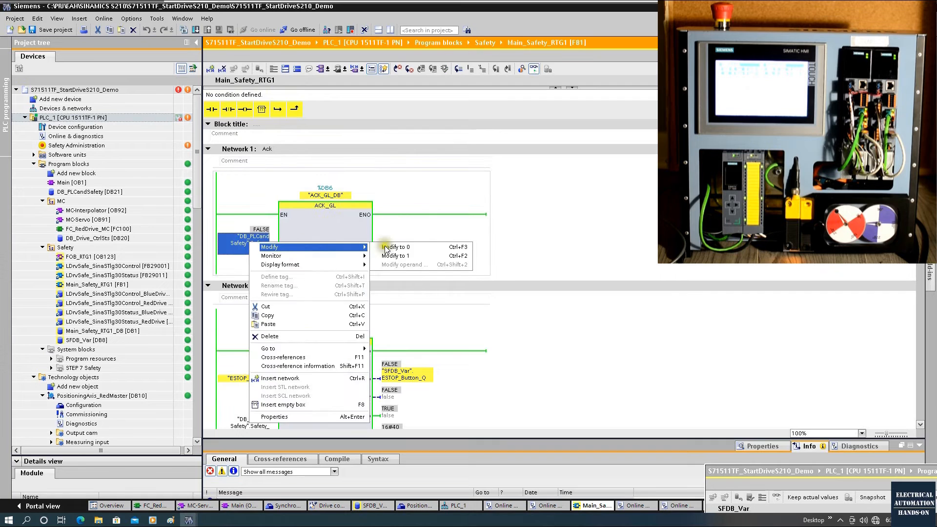
click(395, 256)
right_click(259, 243)
mouse_move(288, 247)
click(398, 247)
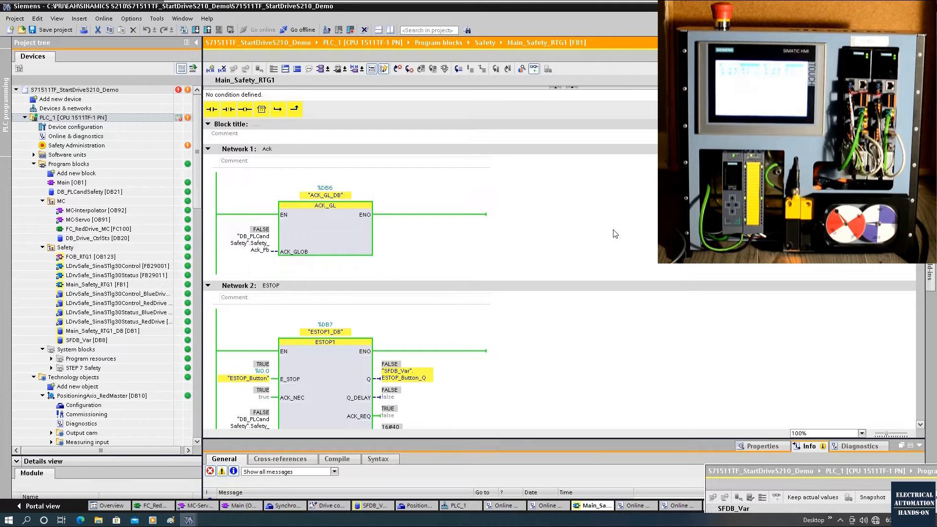
Pulse the Safety_Reset_Pb reset operand to 1 then 0 so ESTOP_Button_Q reads TRUE.
scroll(615, 233, down, 2)
click(337, 154)
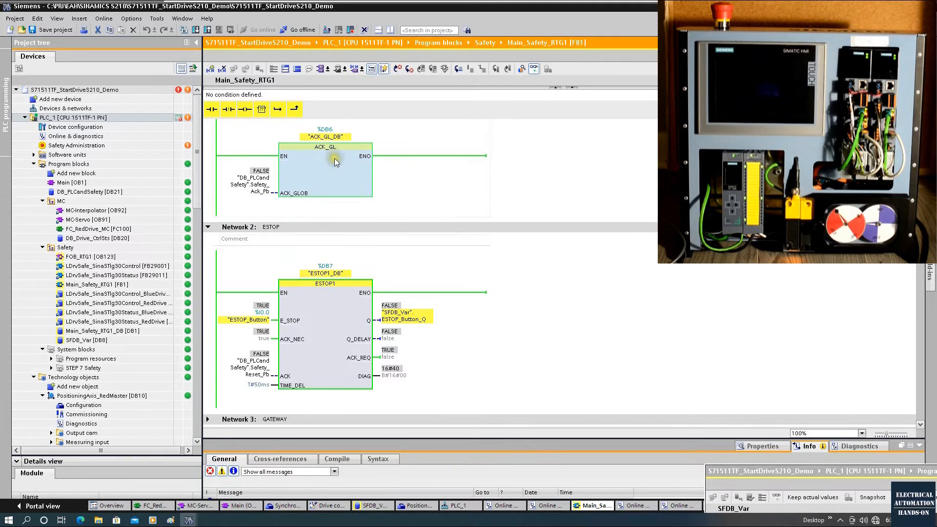
scroll(334, 162, down, 4)
click(289, 193)
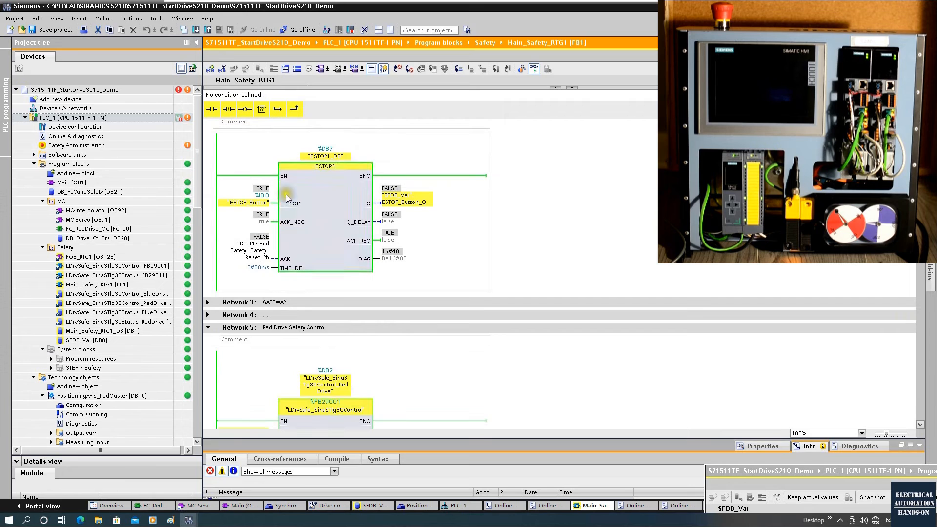
click(254, 260)
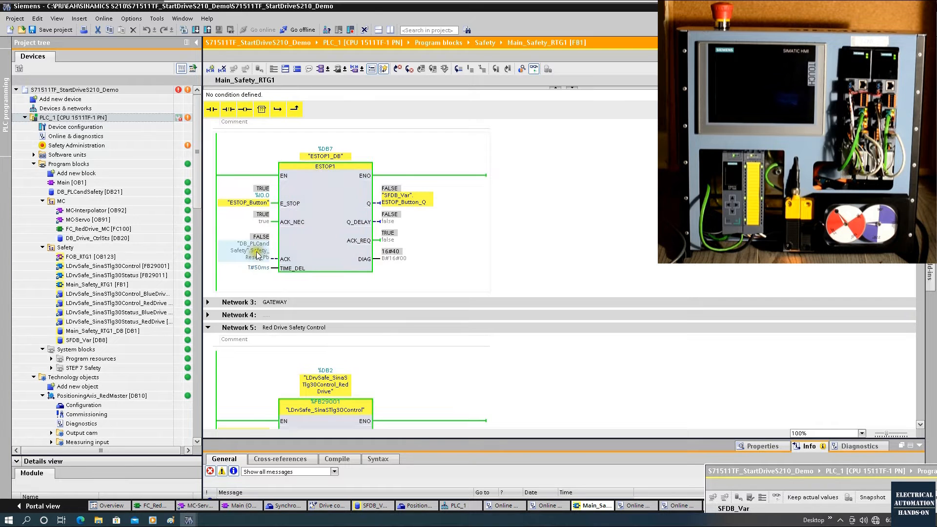
right_click(258, 253)
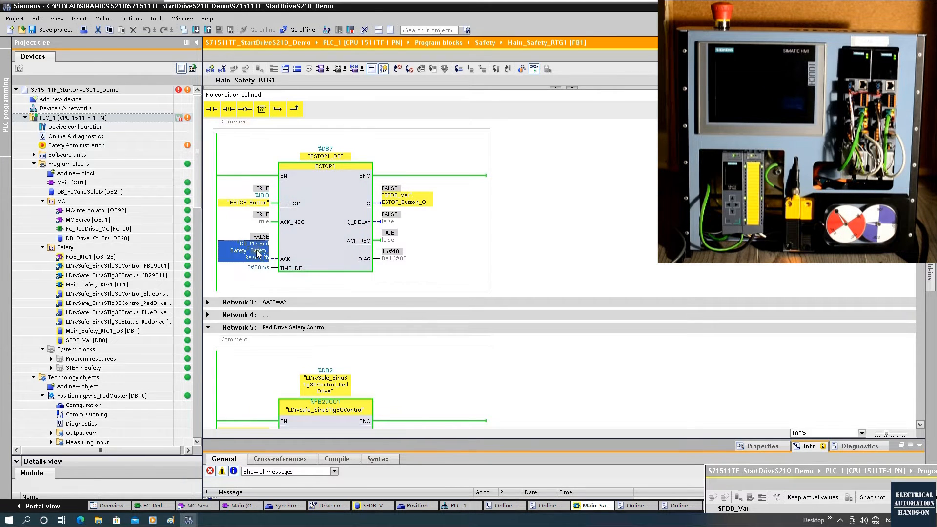
mouse_move(342, 256)
click(415, 264)
right_click(260, 256)
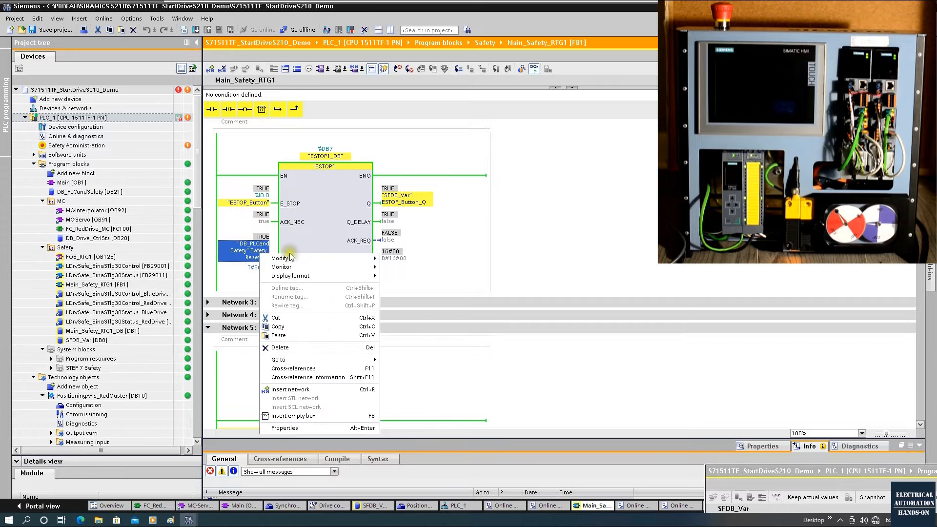
click(396, 259)
click(540, 233)
scroll(542, 236, down, 3)
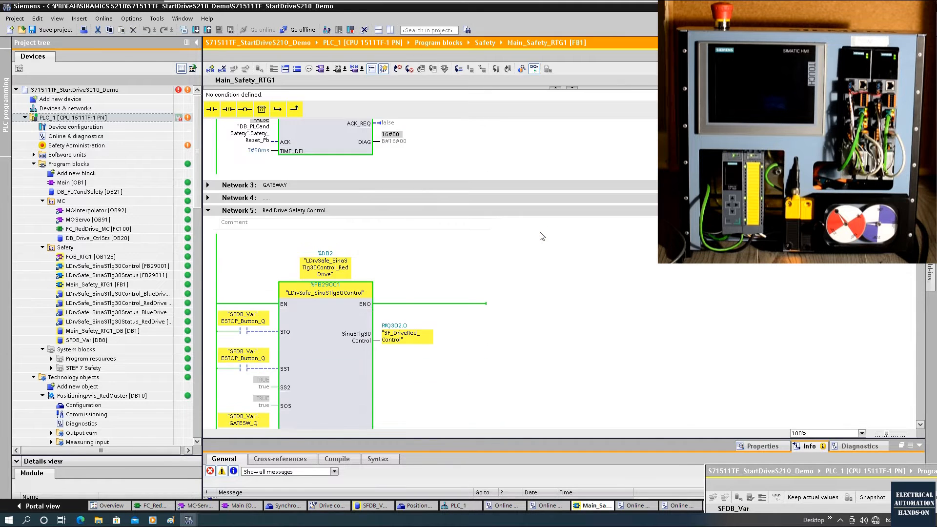
scroll(467, 267, down, 3)
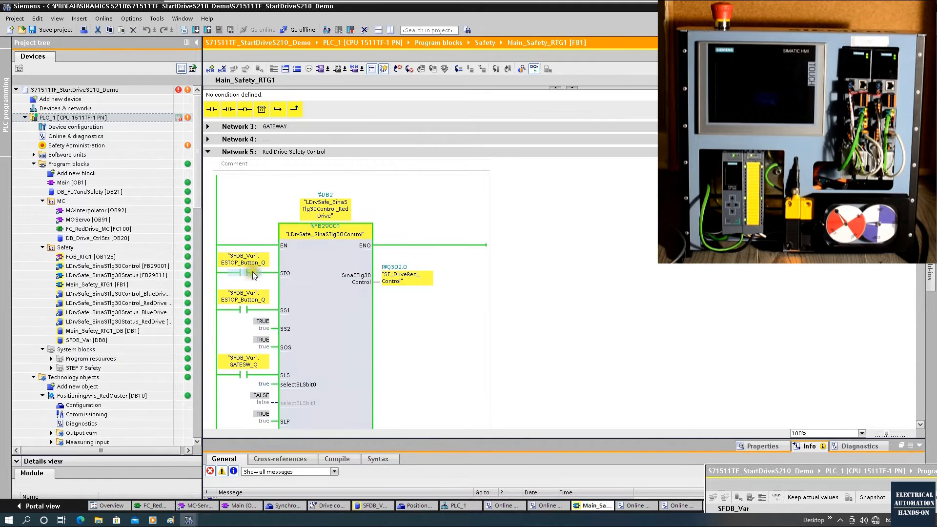
scroll(253, 271, down, 6)
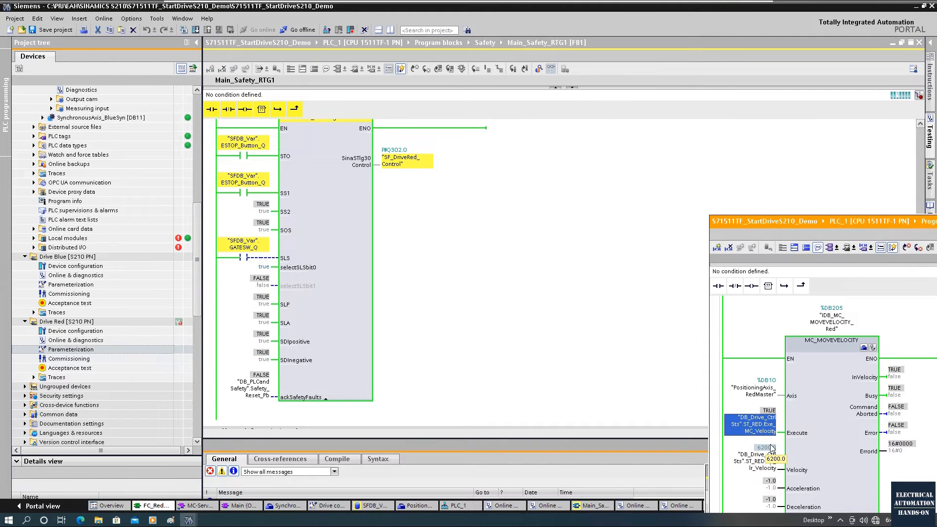
Check the Red drive safety control block, then open Drive Red's Parameterization at SLS.
click(308, 268)
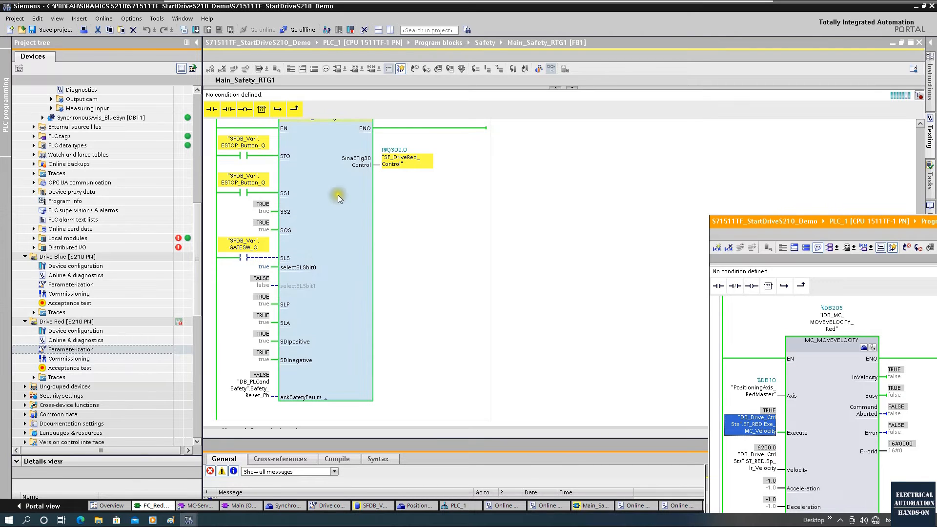
click(335, 228)
scroll(335, 232, up, 1)
scroll(289, 345, down, 1)
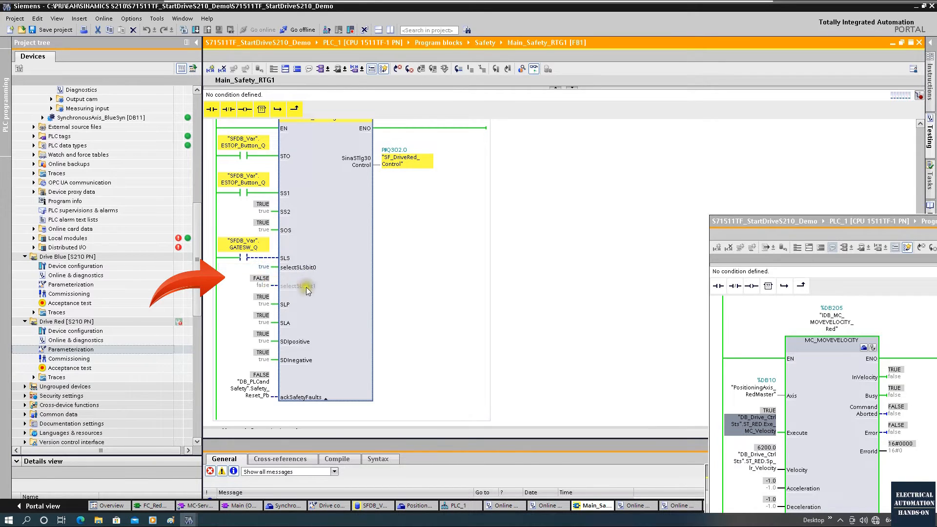
double_click(68, 349)
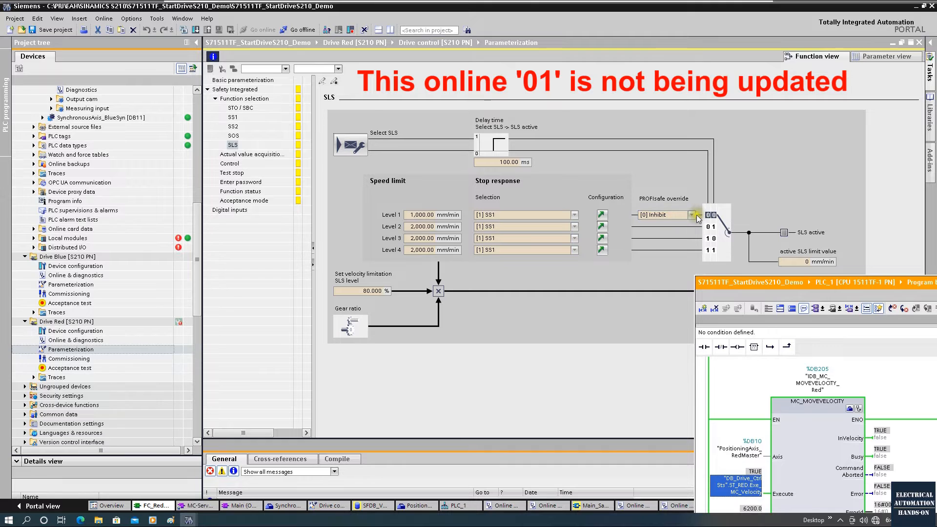
Enter Safety Integrated edit mode using the safety password.
mouse_move(410, 227)
mouse_down()
mouse_move(429, 226)
mouse_move(414, 226)
mouse_up()
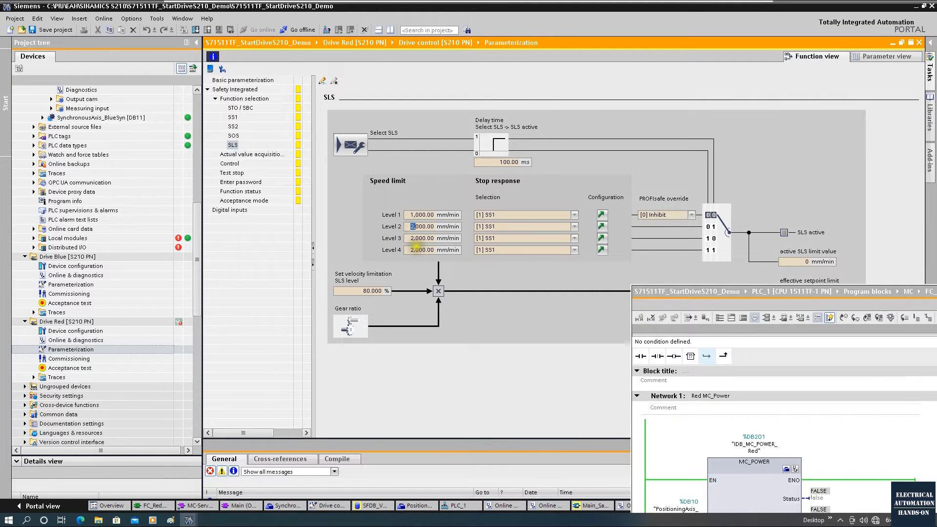
click(322, 81)
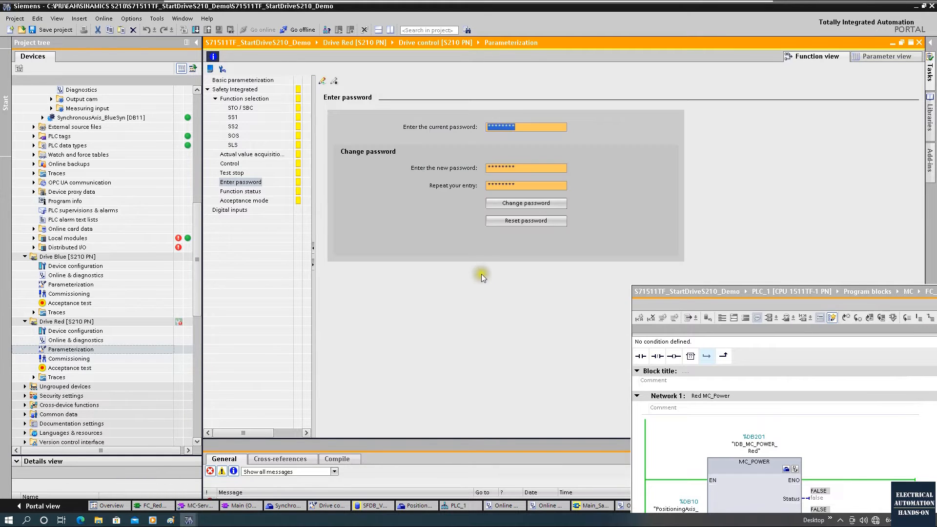
drag(523, 125, 403, 121)
text(********)
Set SLS Level 2 to 1,000 mm/min, exit edit mode, and save RAM to ROM.
click(232, 145)
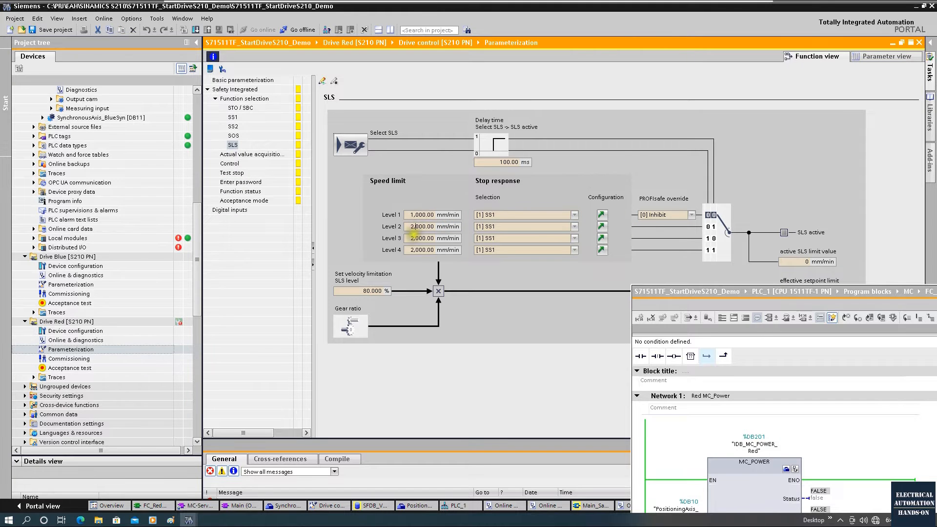
click(322, 81)
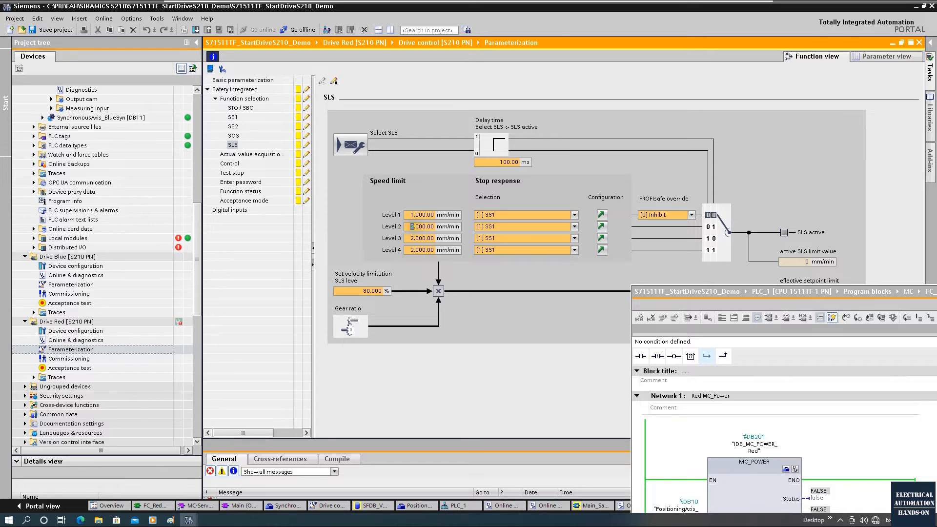
text(1)
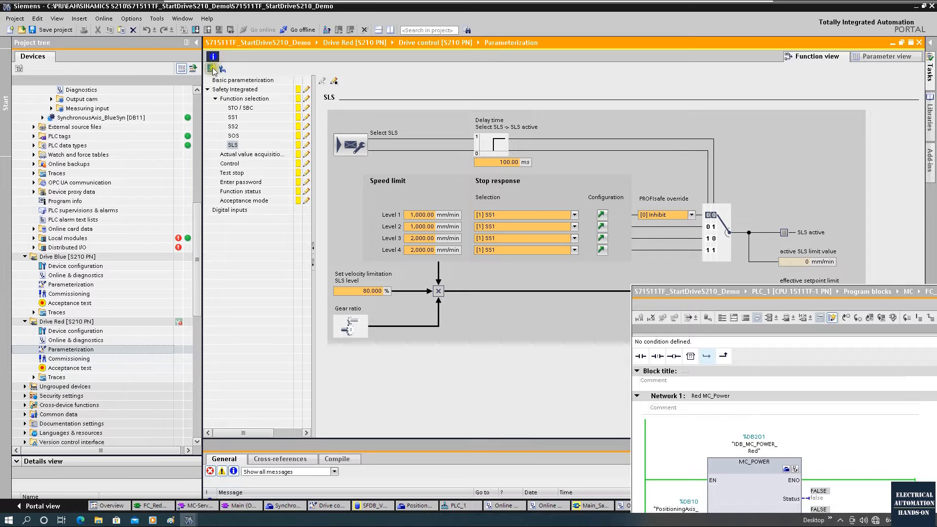
click(334, 81)
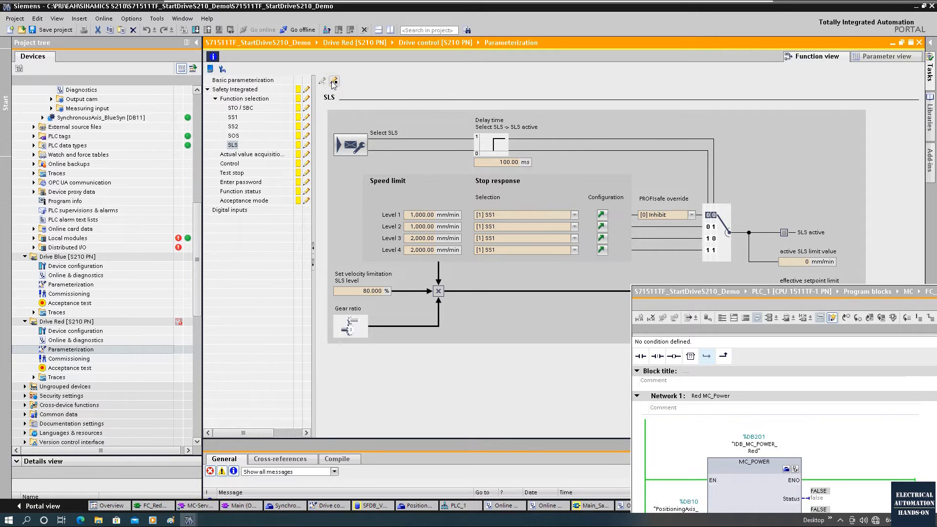
click(209, 69)
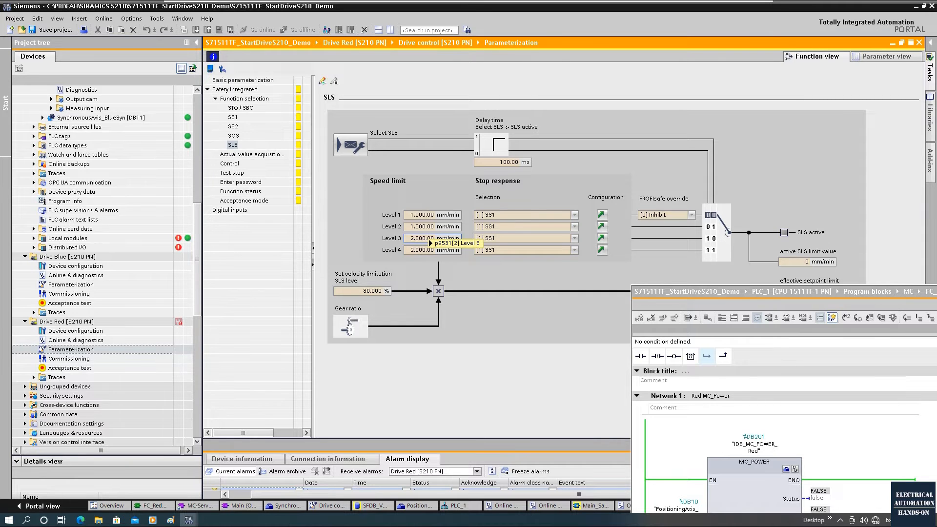
Take Drive Red offline from the project tree and dismiss its options without compiling.
click(71, 312)
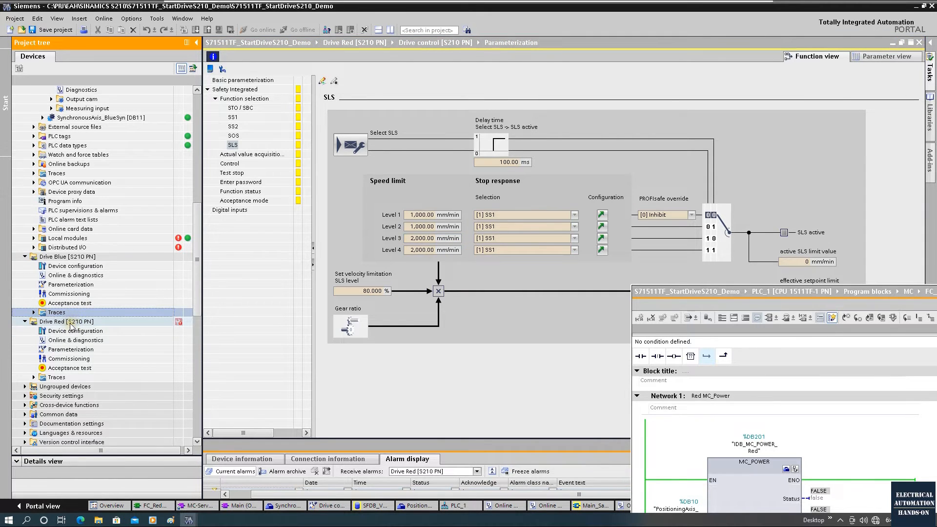
click(71, 323)
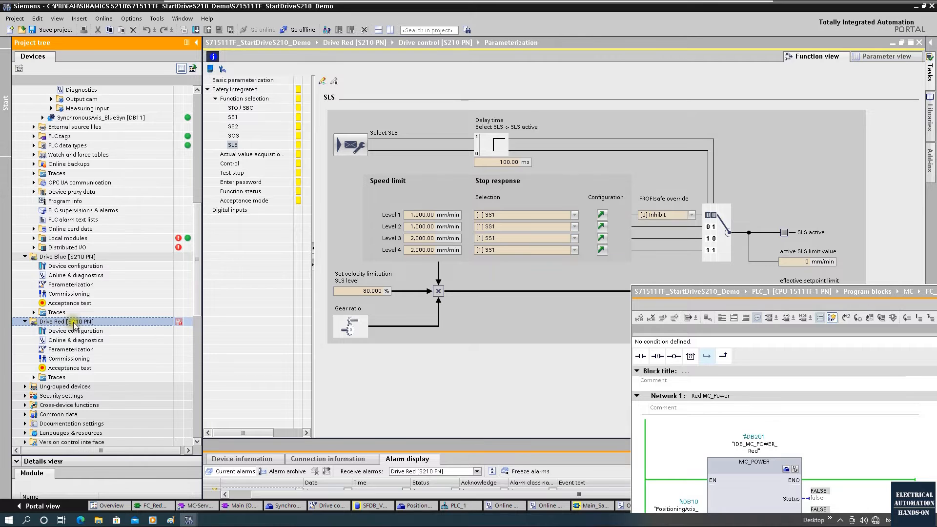
right_click(73, 323)
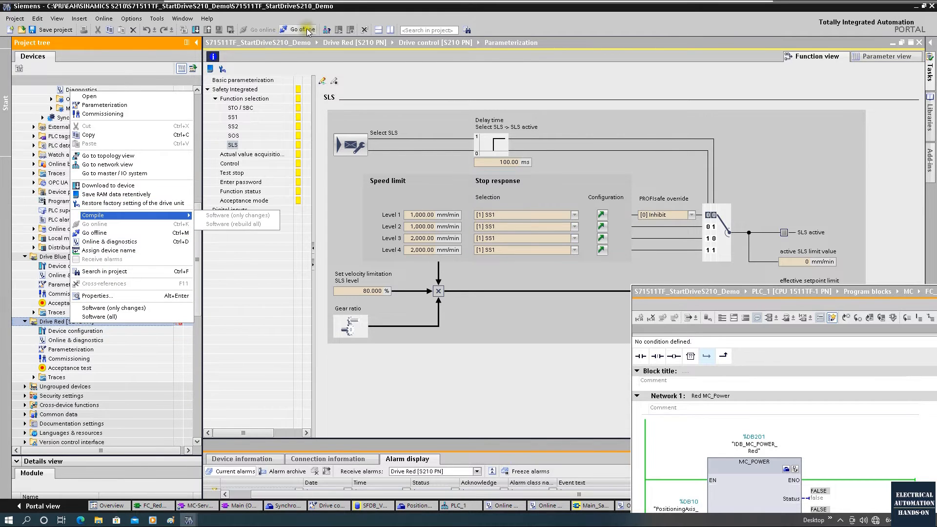
click(307, 32)
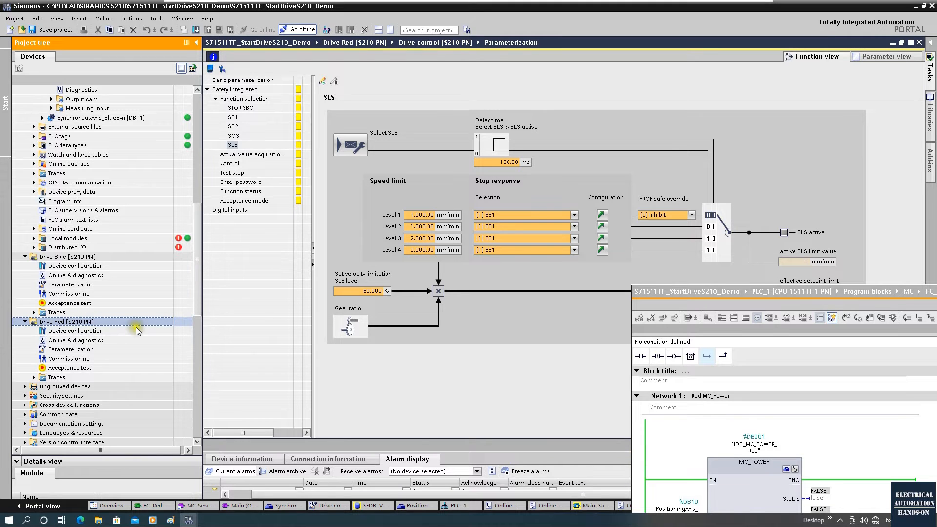
right_click(91, 324)
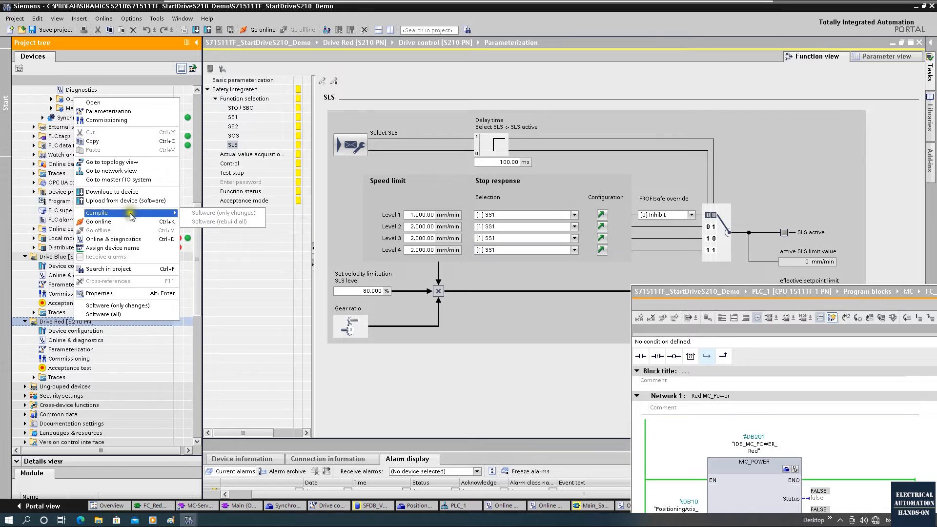
click(430, 298)
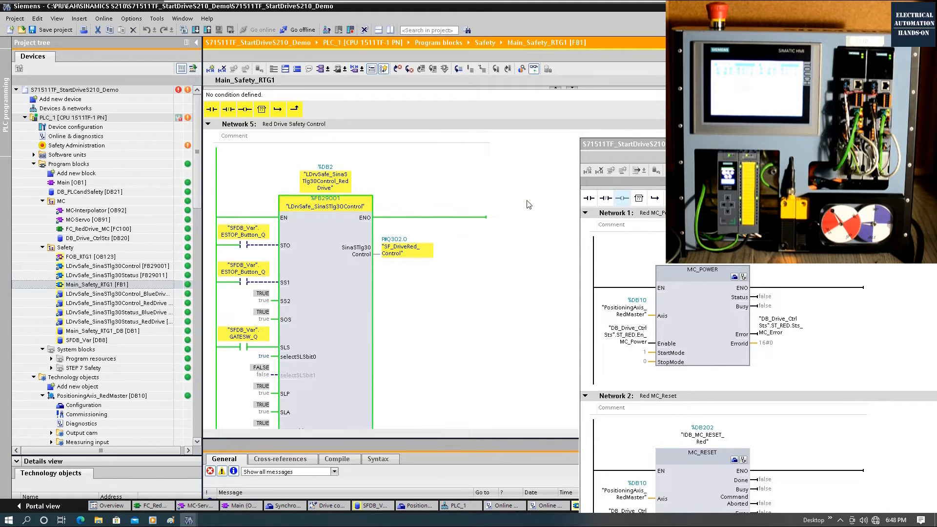
Pulse the global acknowledge operand ACK_GL to 1 and back to 0.
scroll(528, 205, up, 15)
right_click(247, 243)
click(361, 294)
click(261, 244)
right_click(262, 244)
mouse_move(351, 247)
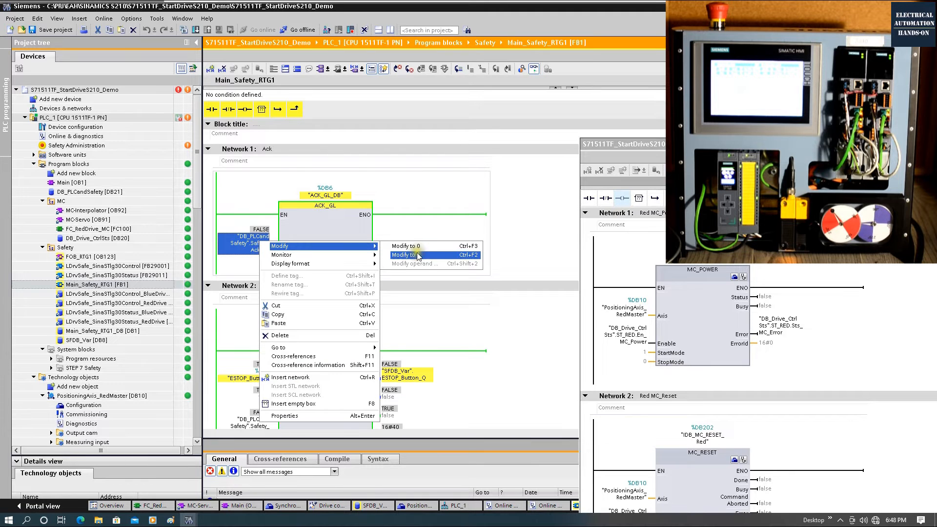
click(406, 248)
click(326, 246)
right_click(254, 244)
mouse_move(344, 253)
click(486, 259)
Pulse the ESTOP1 acknowledge operand to 1, then select the Red drive safety control block.
scroll(485, 263, down, 5)
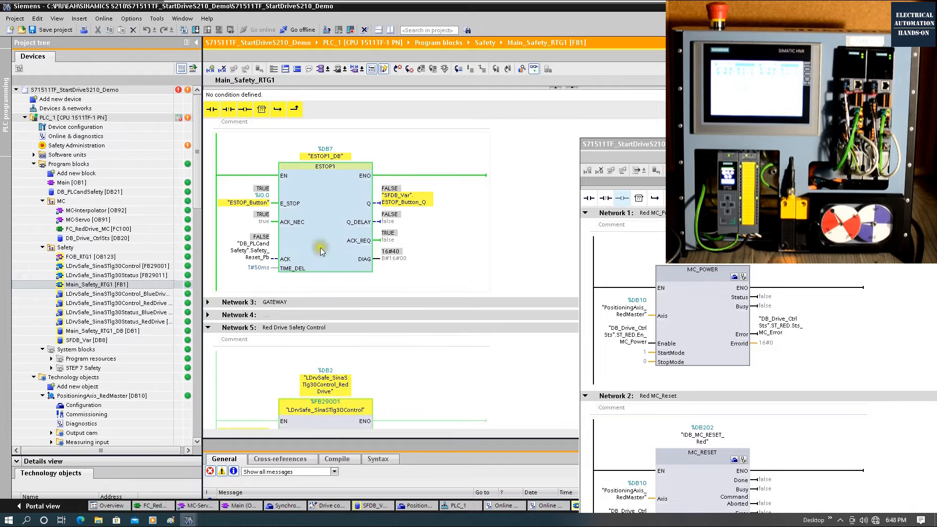
click(257, 259)
right_click(258, 259)
mouse_move(293, 257)
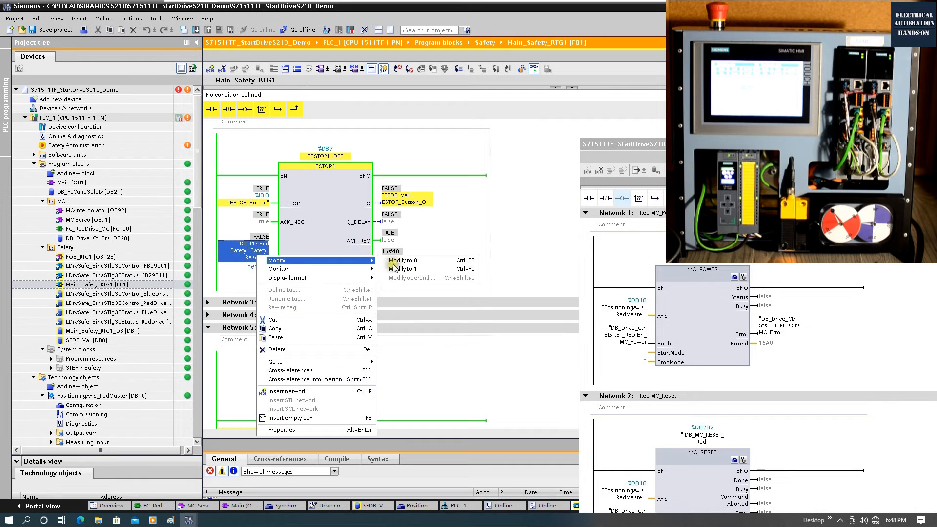
click(429, 269)
right_click(262, 255)
click(430, 258)
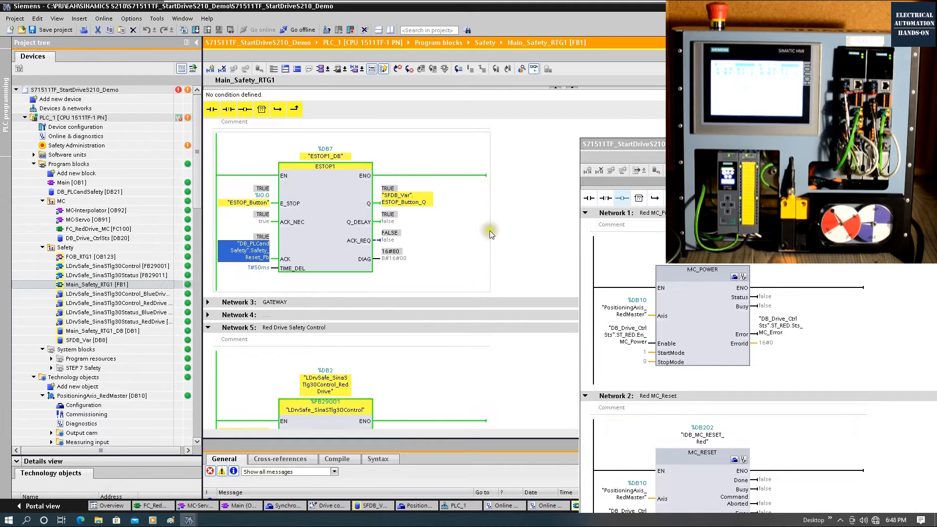
scroll(488, 241, down, 5)
scroll(488, 247, down, 2)
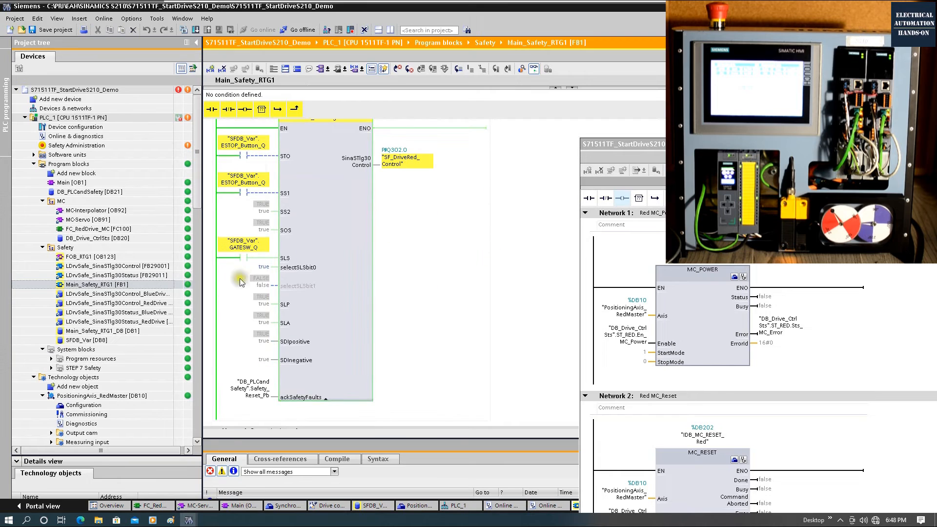
click(343, 239)
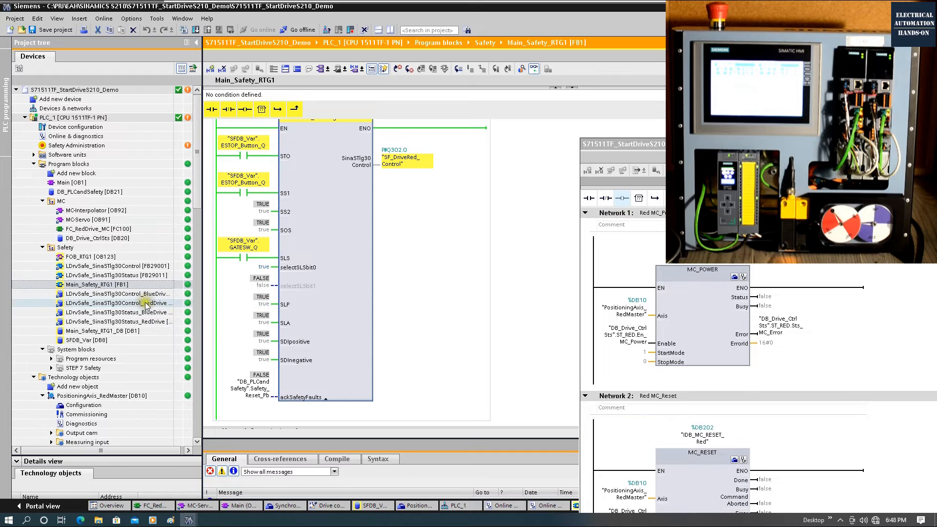
Reposition the FC_RedDrive window and start online monitoring of the block.
drag(801, 144, 686, 97)
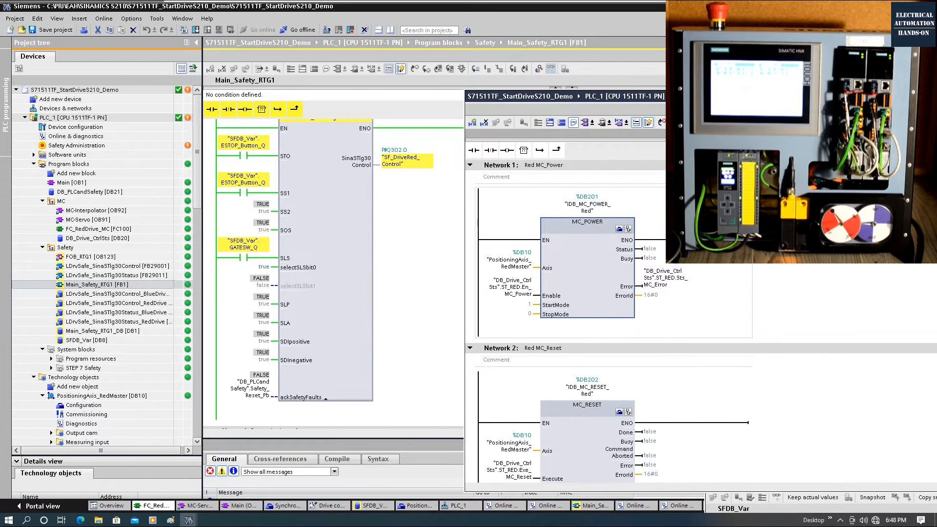
key(ctrl+t)
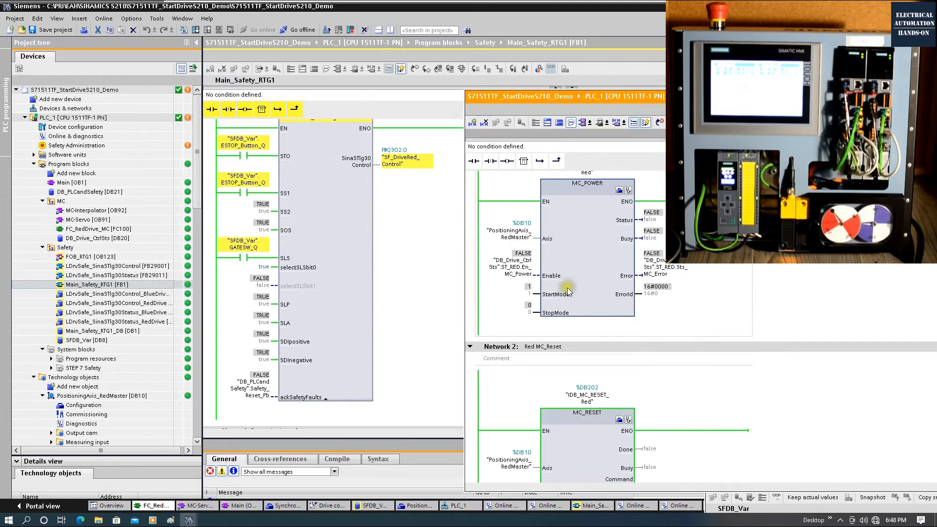
right_click(515, 268)
key(Escape)
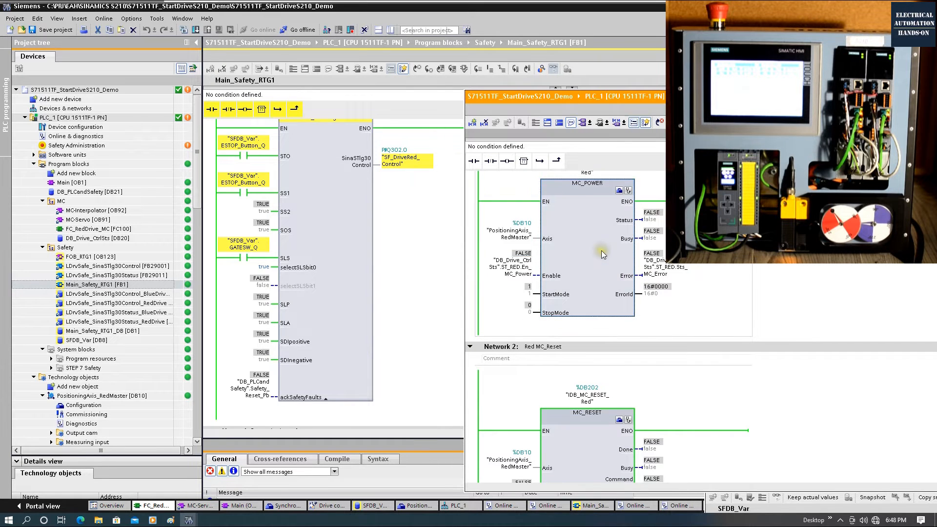
scroll(602, 253, down, 3)
scroll(602, 257, down, 3)
scroll(605, 270, down, 5)
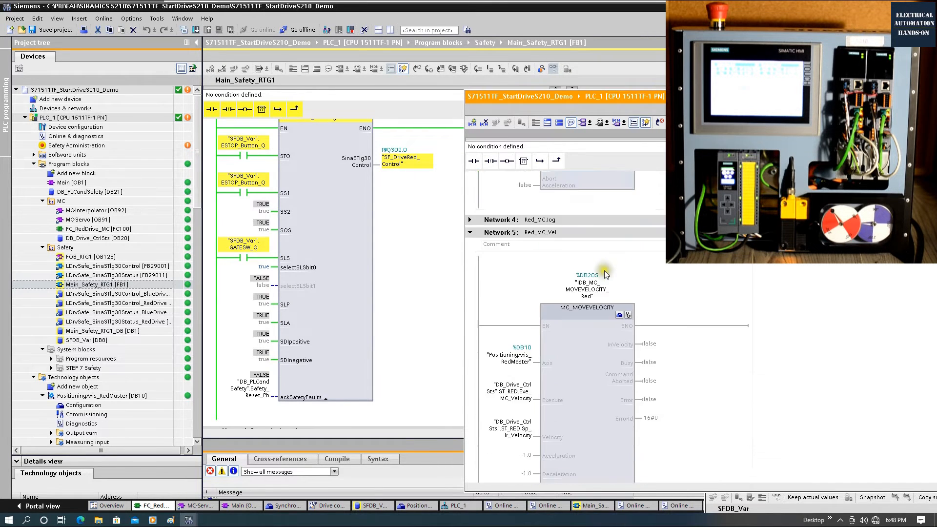
scroll(606, 273, down, 2)
Modify the Velocity setpoint operand to 7000.
click(511, 310)
right_click(510, 312)
mouse_move(610, 317)
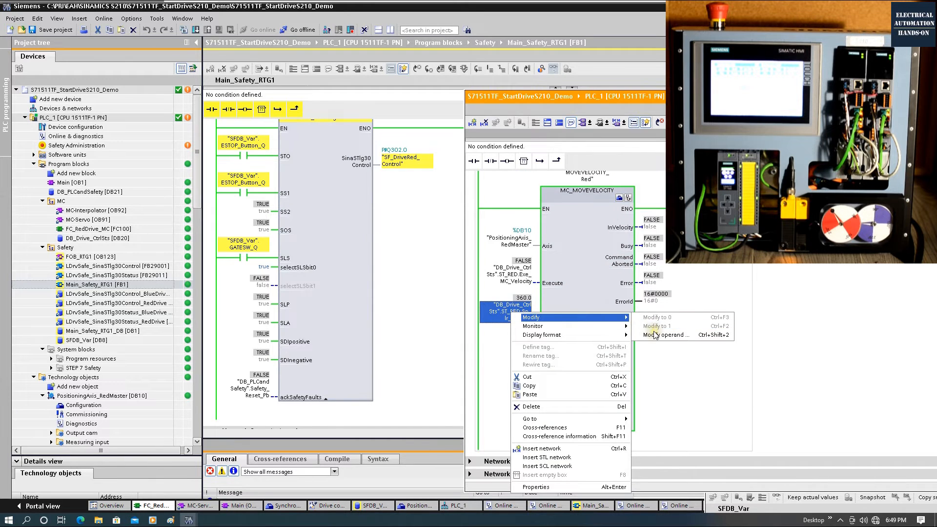
click(659, 334)
text(700)
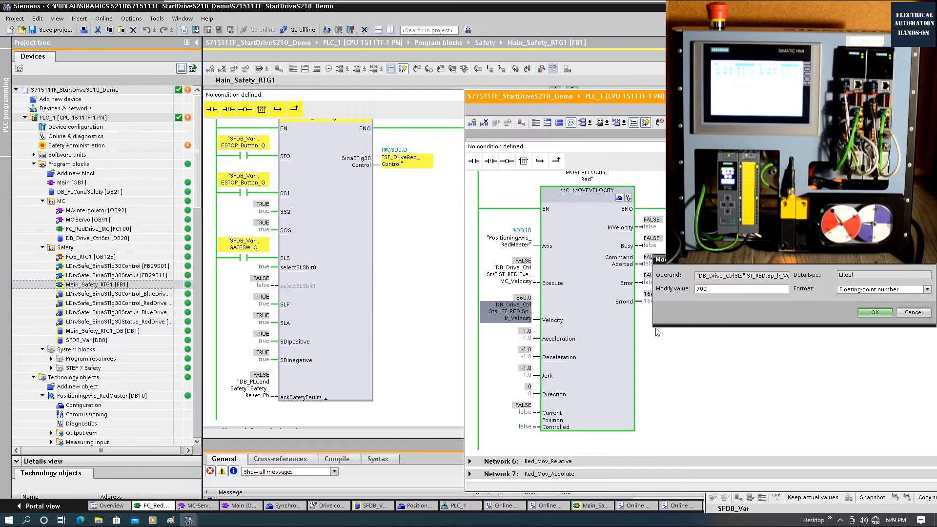
text(0)
key(Return)
text(0)
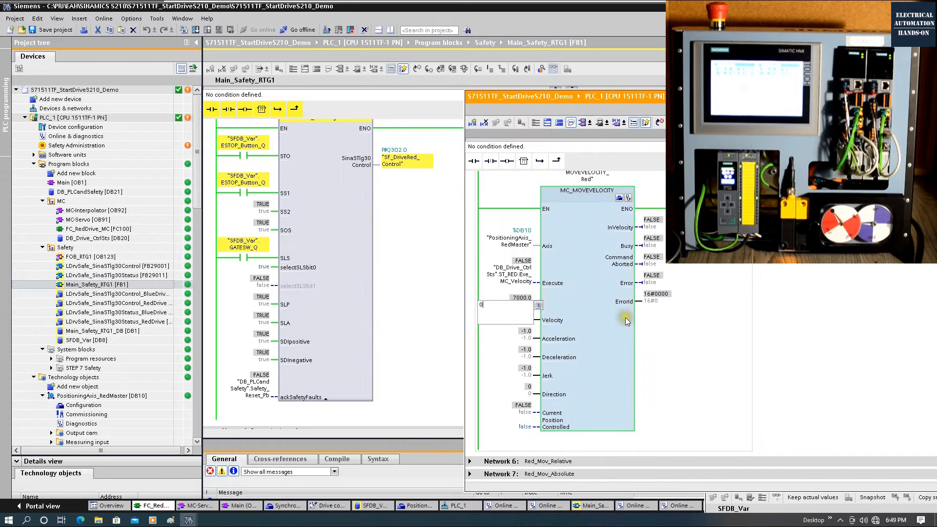
key(Escape)
Pulse MC_MOVEVELOCITY Execute to 1 and back to 0 to start the Red axis.
click(607, 319)
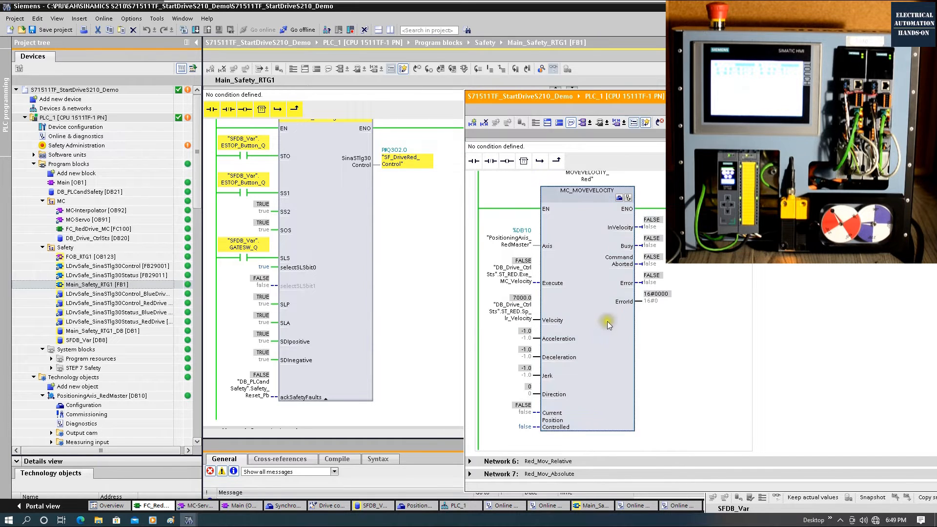
right_click(522, 272)
click(668, 286)
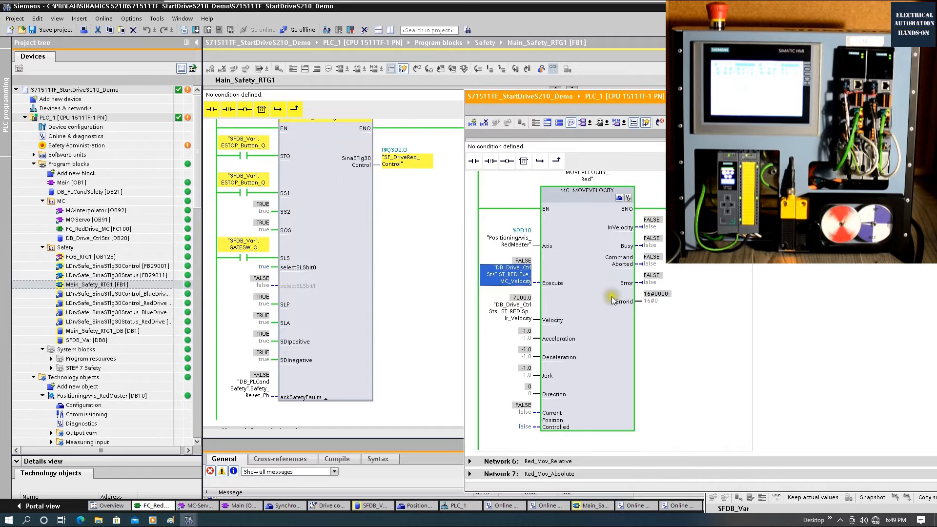
right_click(531, 274)
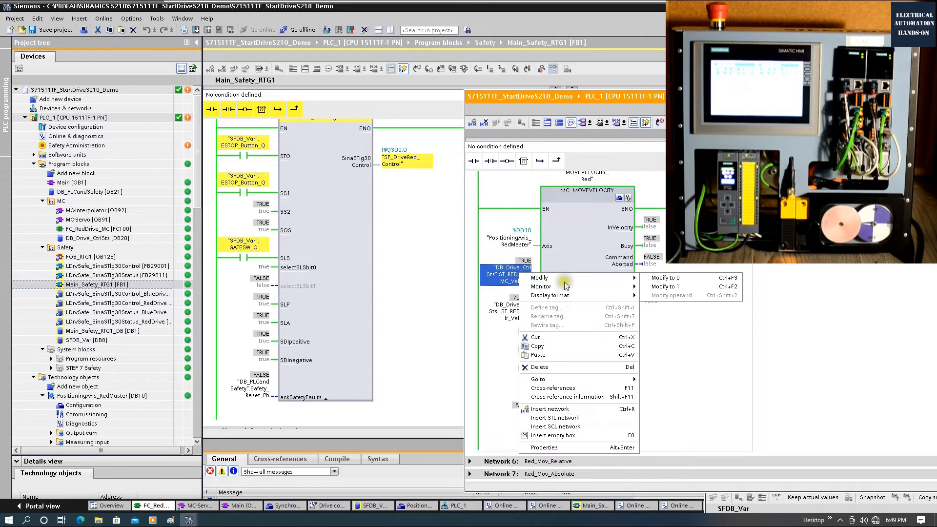
click(678, 283)
Set the MC_HALT Execute operand to 1 to stop the Red axis.
scroll(586, 272, up, 5)
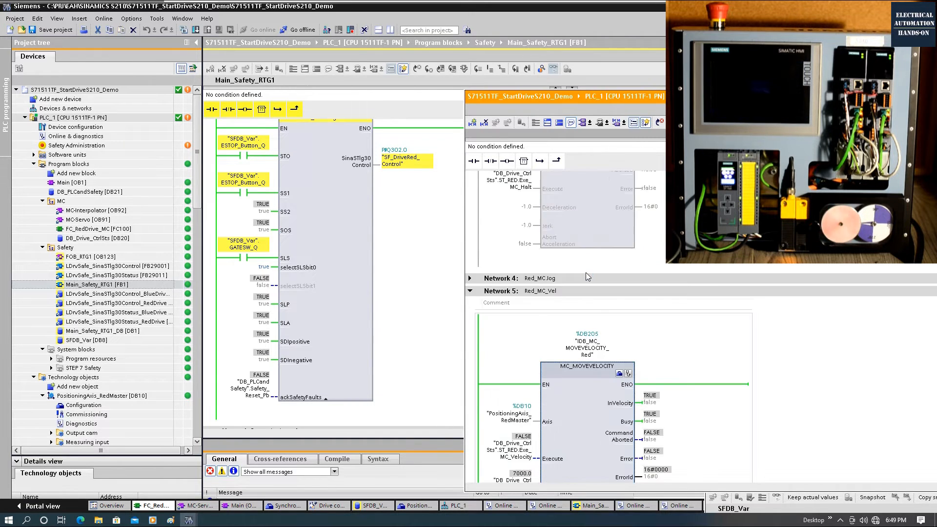
scroll(586, 272, up, 2)
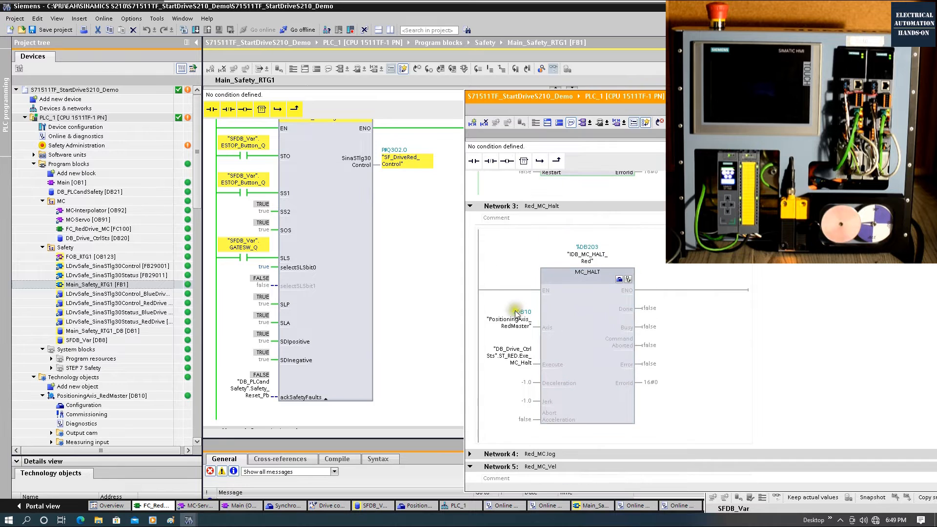
right_click(516, 355)
mouse_move(620, 183)
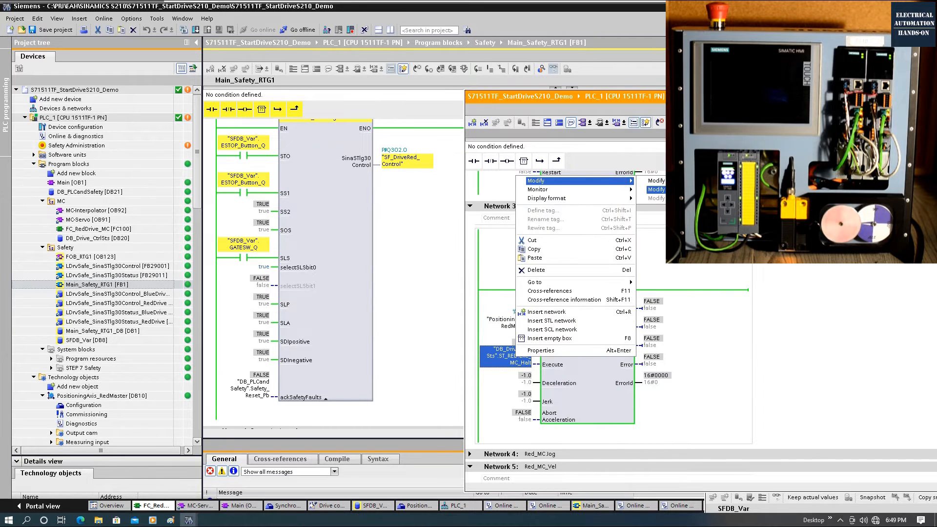
click(678, 188)
right_click(525, 350)
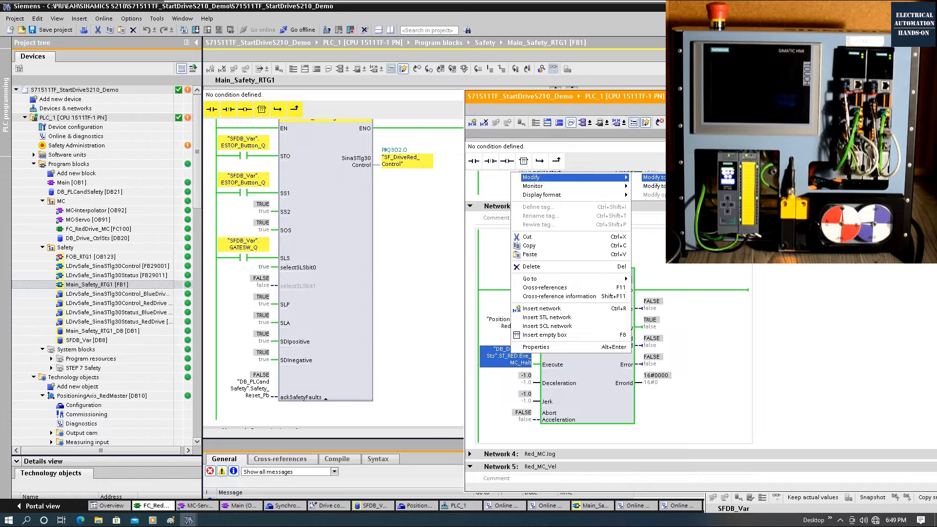
click(678, 188)
Scroll Main_Safety_RTG1 to Drive Red's Safety Status block showing SLSactive TRUE.
scroll(787, 332, down, 5)
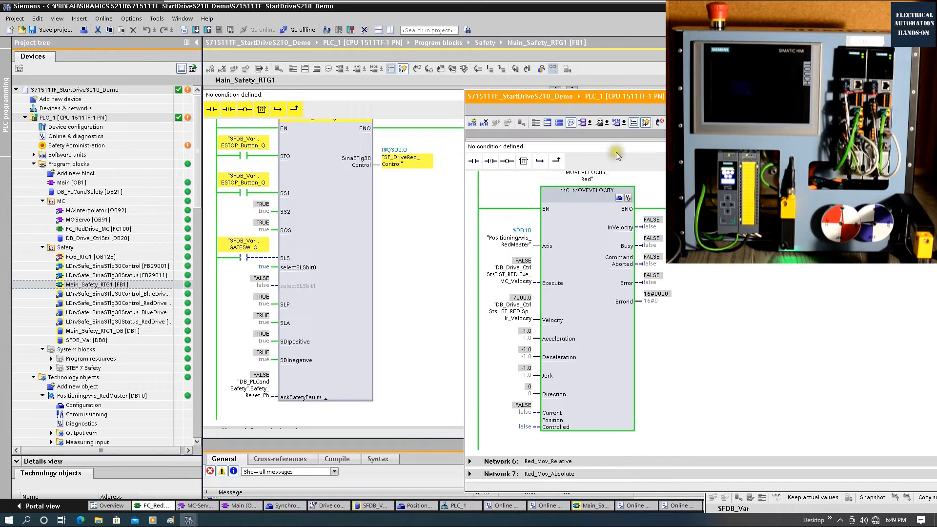
click(317, 255)
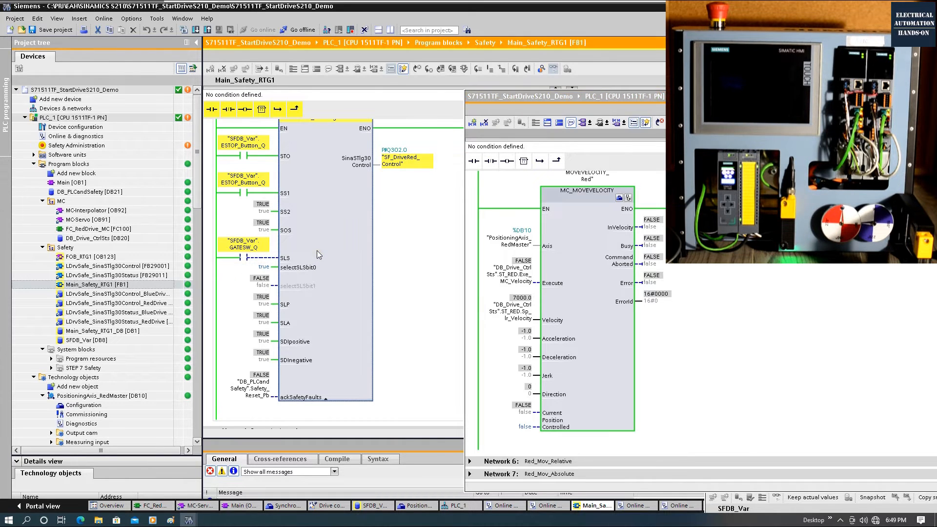
scroll(317, 251, down, 5)
scroll(317, 251, down, 3)
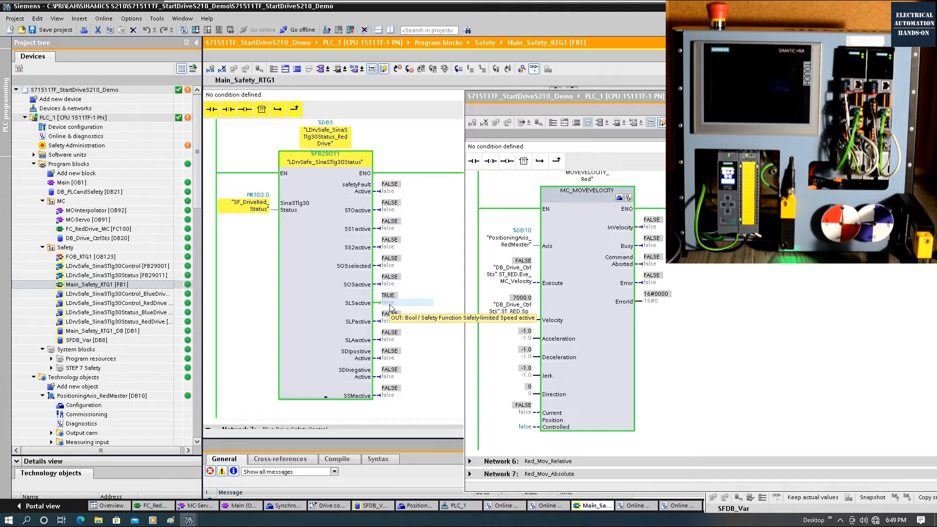
Change the Velocity setpoint to 360.0 and set MC_MOVEVELOCITY Execute to 1.
right_click(520, 314)
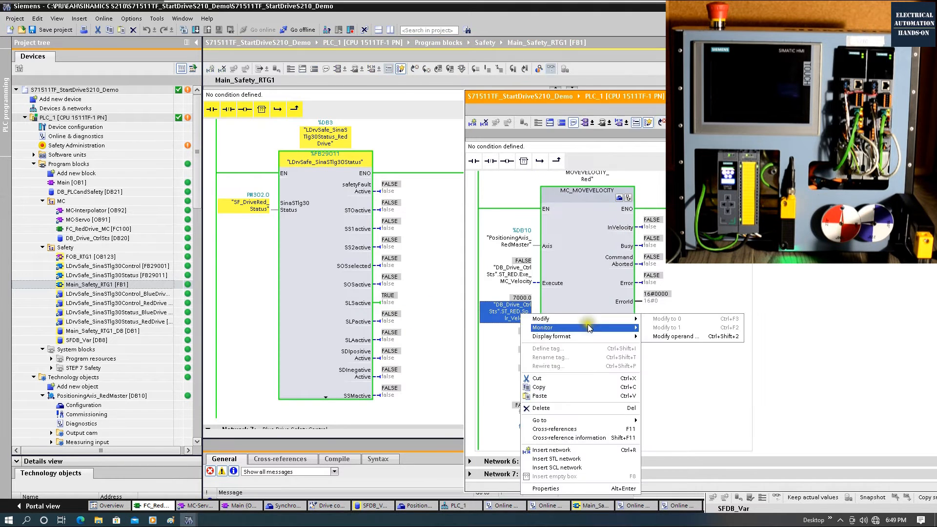
click(681, 337)
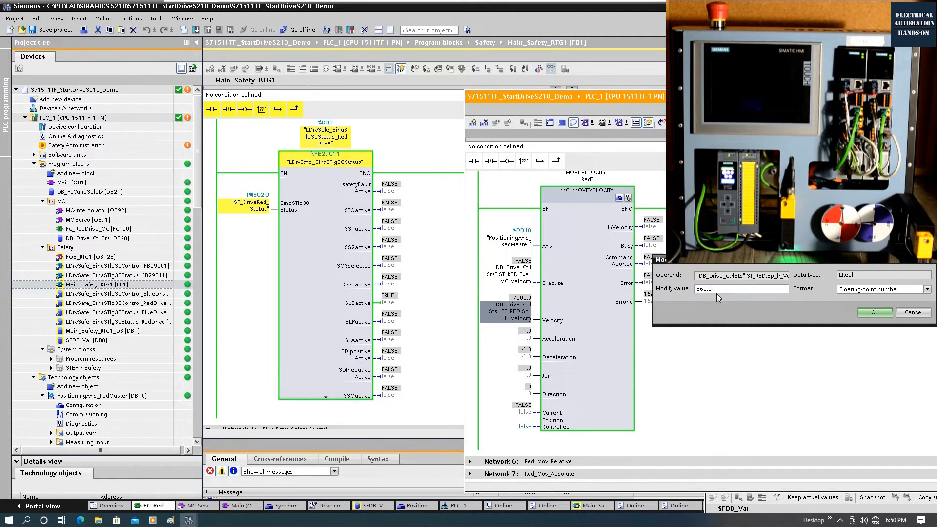
click(873, 312)
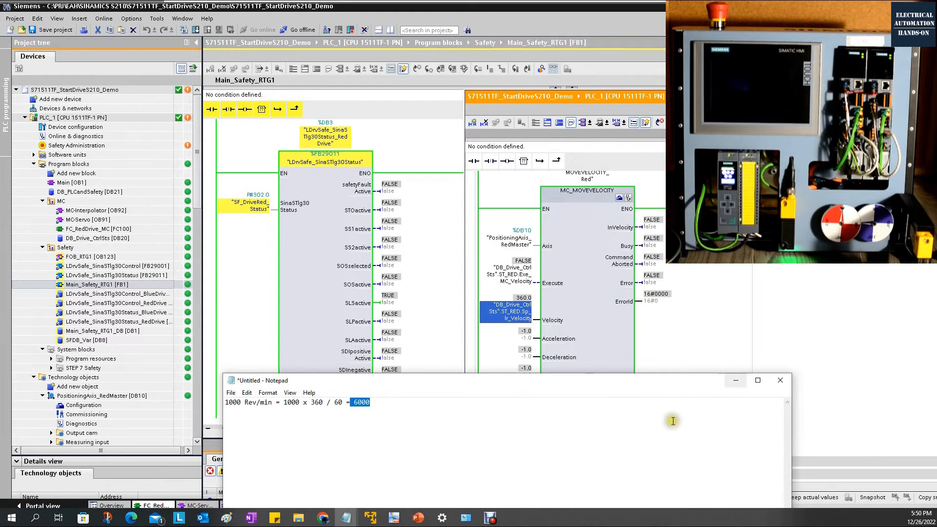
click(736, 380)
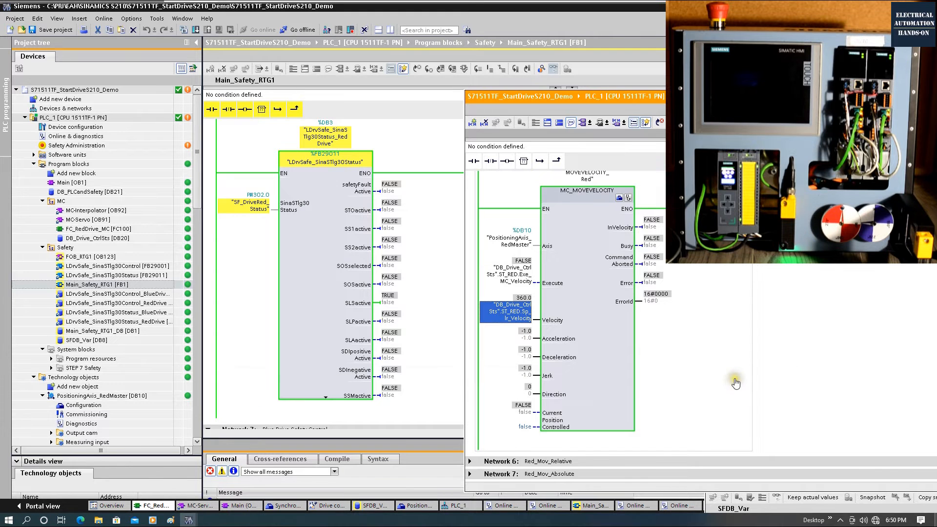
click(566, 315)
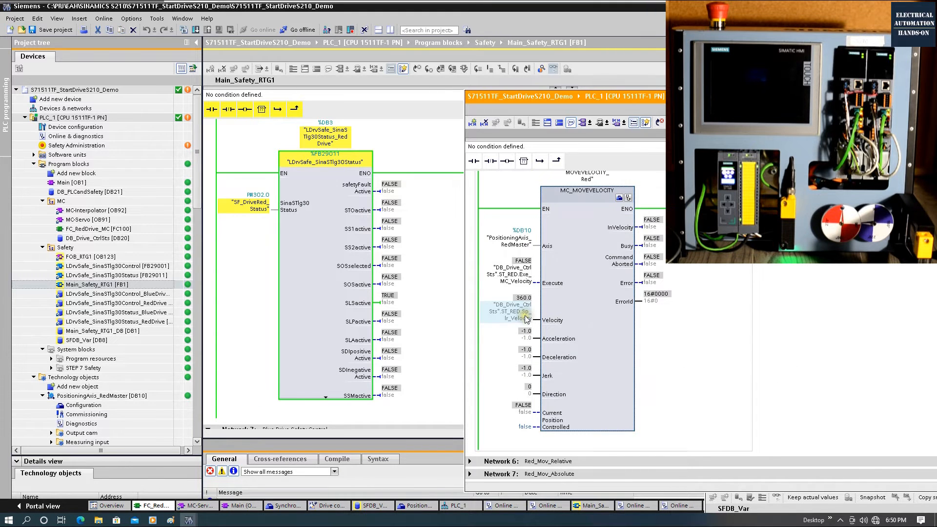
right_click(521, 275)
mouse_move(561, 282)
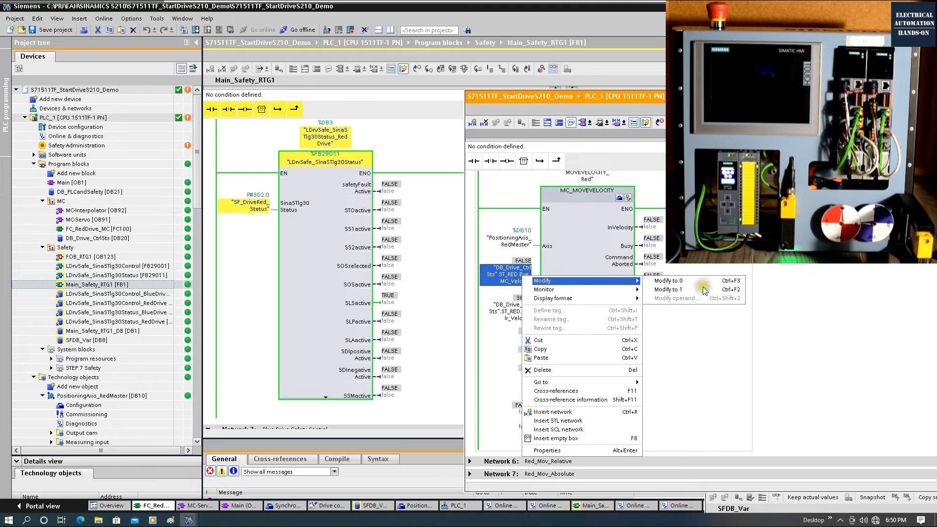
click(704, 290)
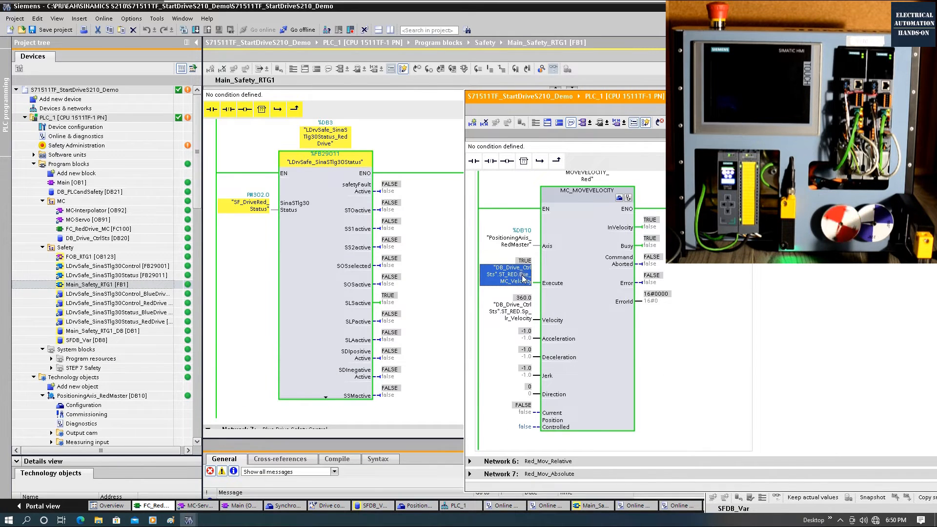
Set MC_MOVEVELOCITY Execute to 0 to stop the Red axis.
right_click(529, 280)
mouse_move(611, 282)
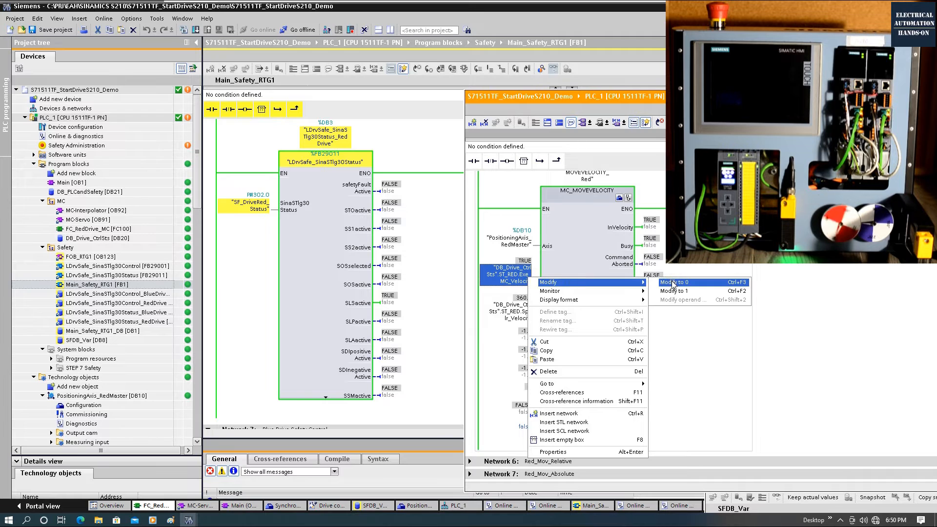
click(673, 283)
scroll(599, 261, up, 5)
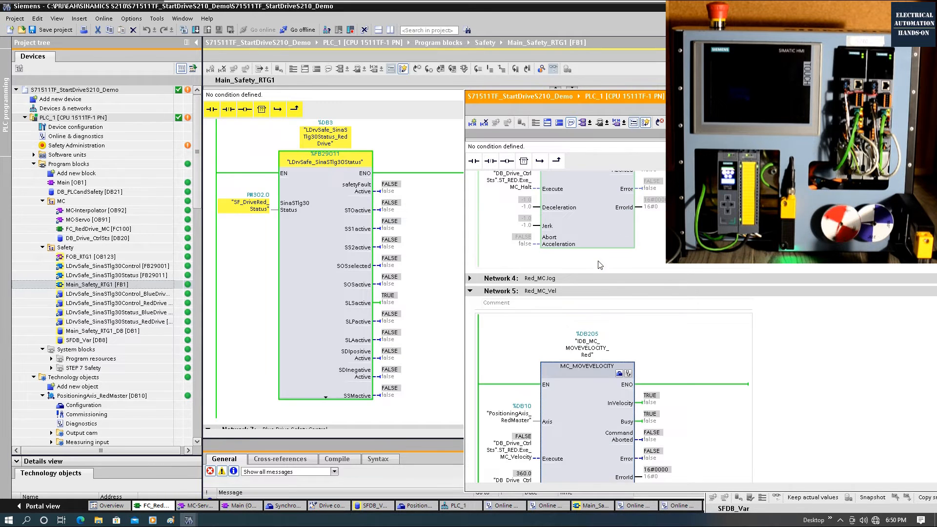
scroll(576, 256, up, 2)
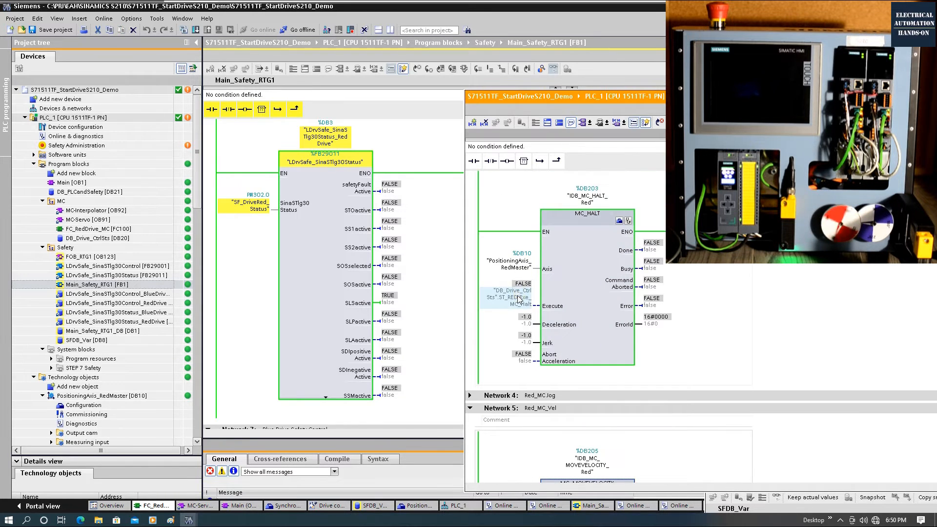
scroll(520, 299, down, 12)
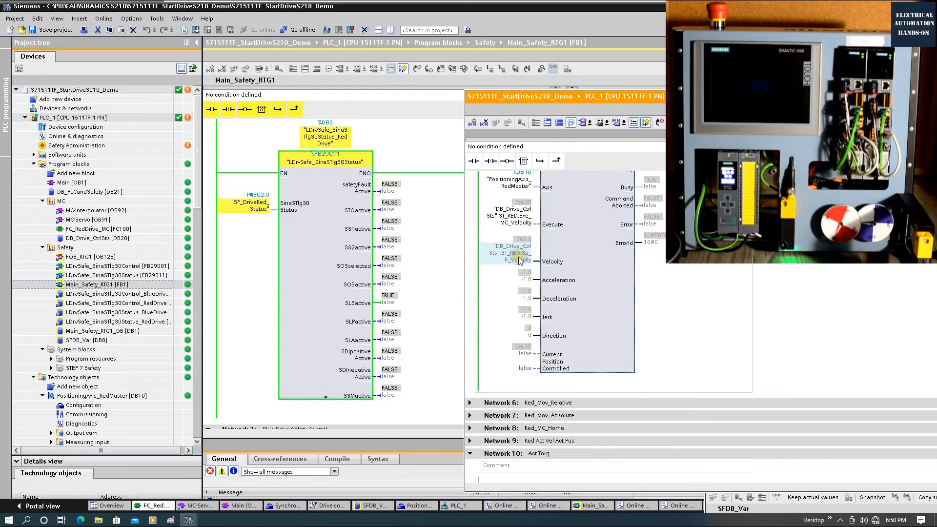
Change the Velocity to 6200 and restart motion with Execute set to 1.
right_click(520, 259)
mouse_move(610, 264)
click(673, 281)
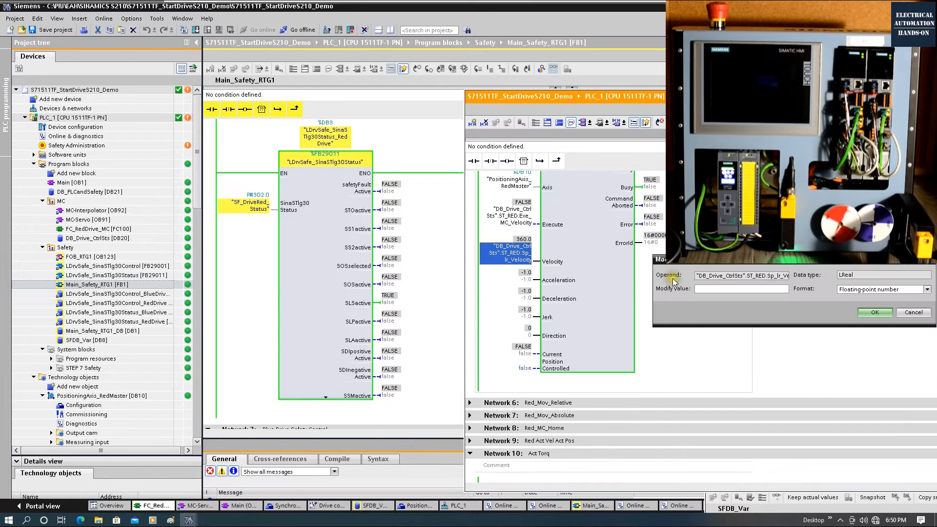
click(727, 286)
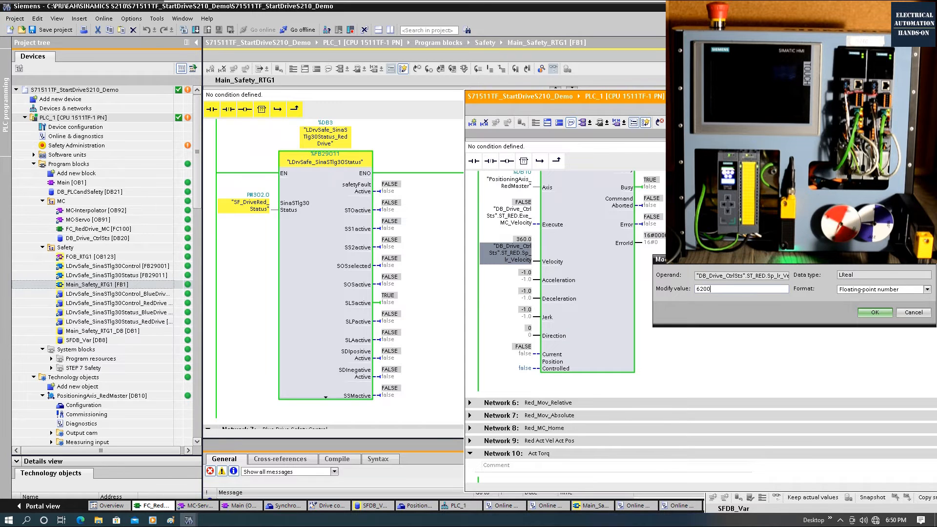
click(874, 312)
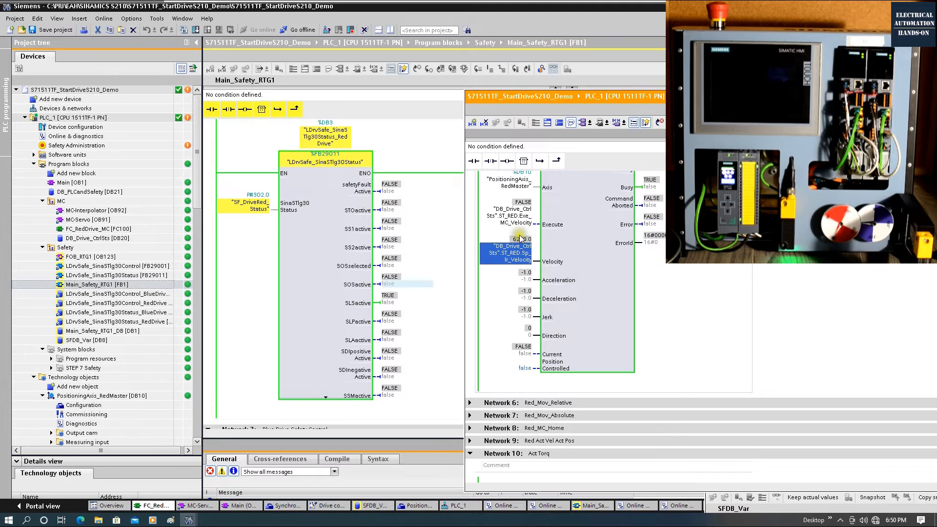
right_click(520, 220)
mouse_move(562, 222)
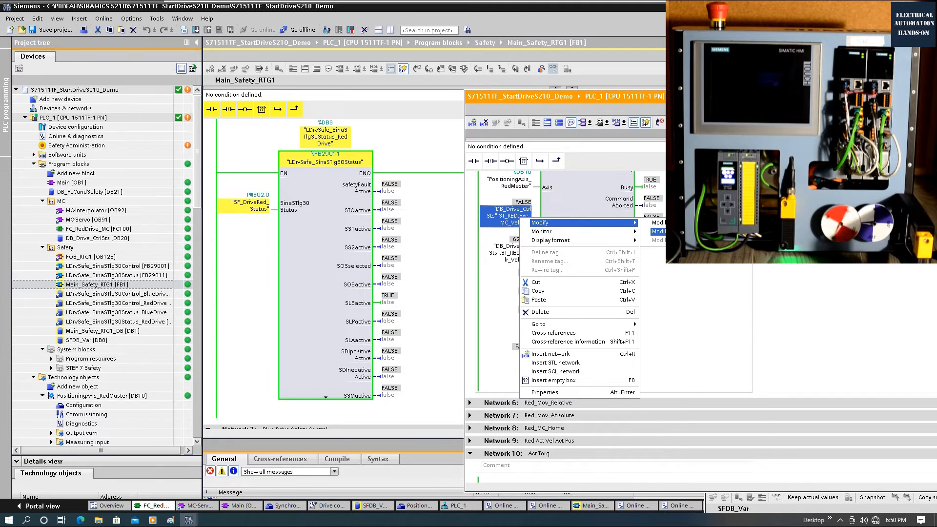
click(684, 234)
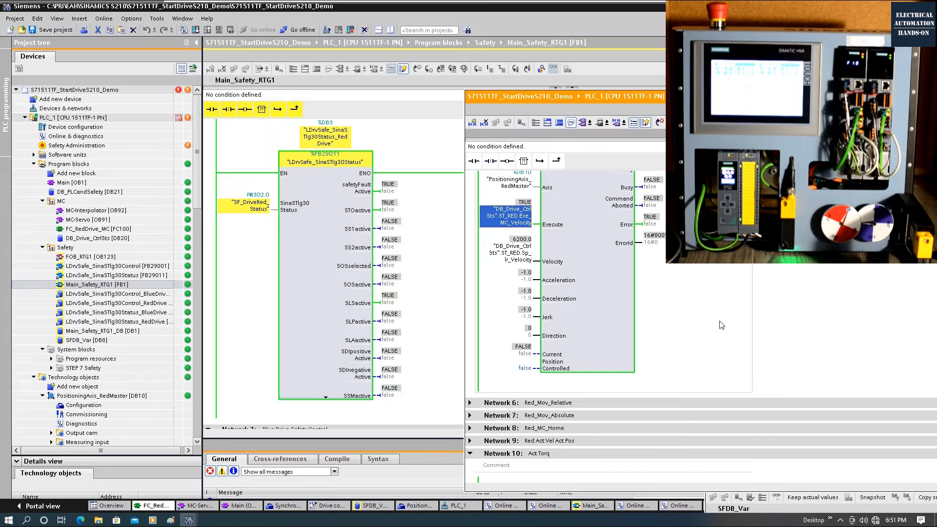
Check the safety fault in Main_Safety_RTG1, then select Drive Red's parameterization in the project tree.
click(283, 293)
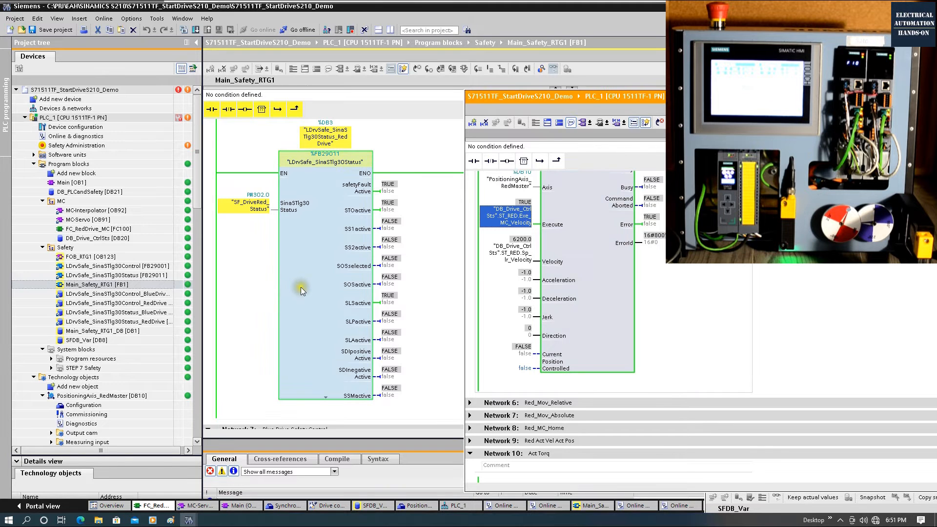
scroll(141, 310, down, 4)
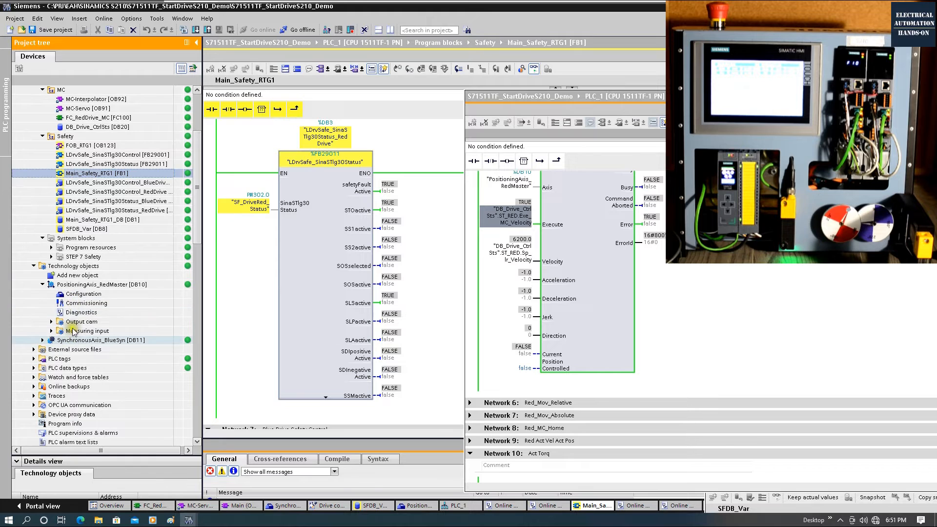
scroll(79, 315, down, 11)
click(68, 266)
Open Drive Red's parameterization to view SLS limits 1,000 and 2,000 mm/min, then return to Main_Safety_RTG1.
double_click(69, 266)
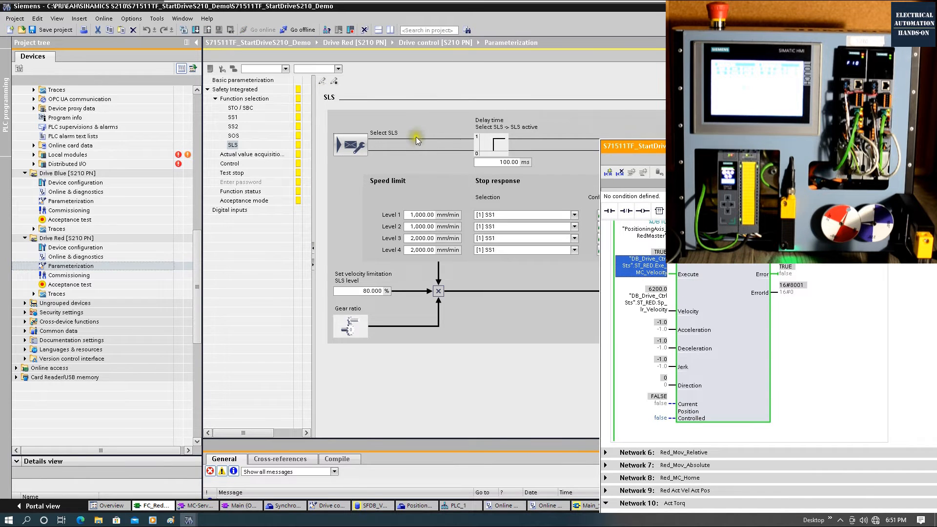
click(414, 113)
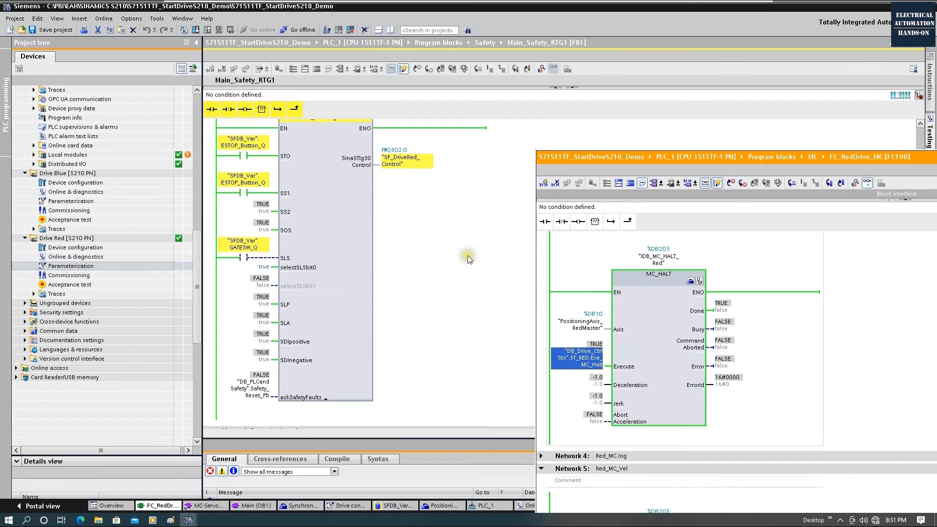
click(444, 286)
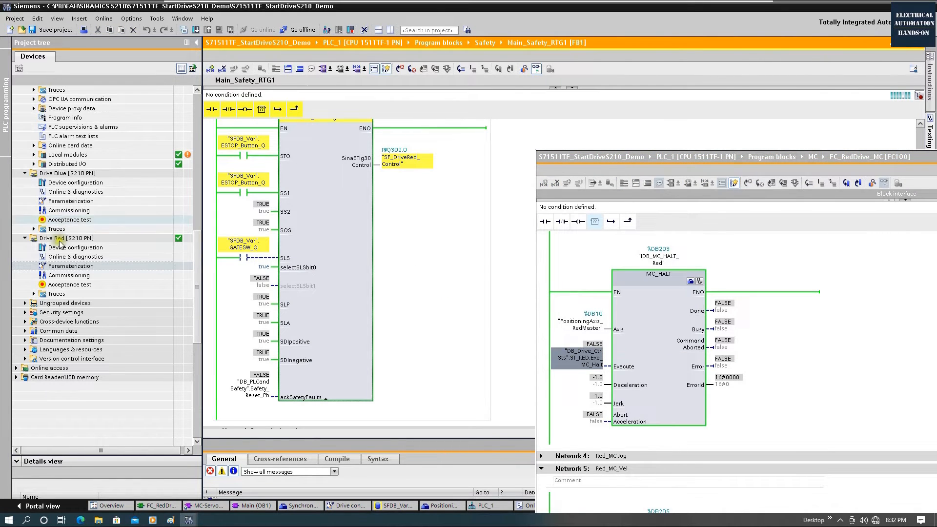
Revisit Drive Red's parameterization, then open Drive Blue's parameterization showing limits in rpm.
click(63, 267)
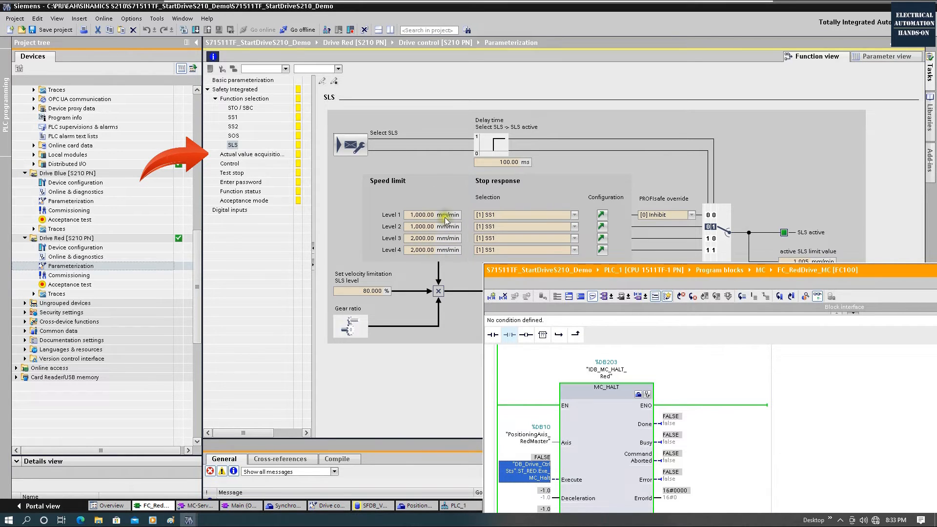
double_click(64, 201)
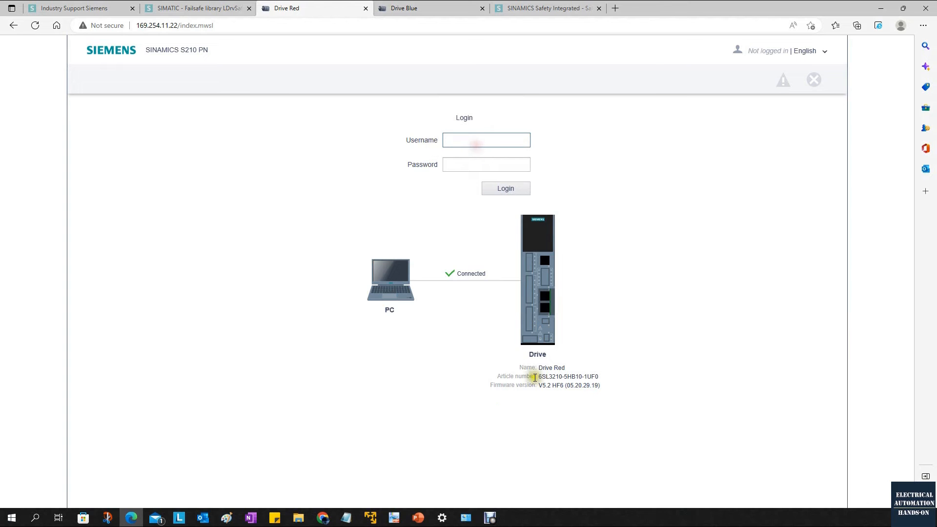
Log in to Drive Red's S210 web server with the administrator username and password.
drag(564, 367, 505, 362)
click(472, 142)
text(Administrator)
click(475, 162)
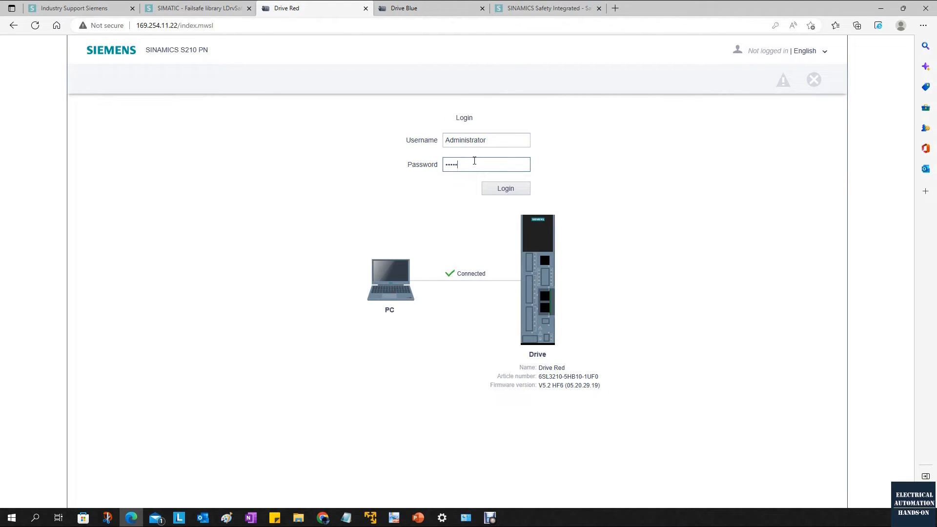
key(Return)
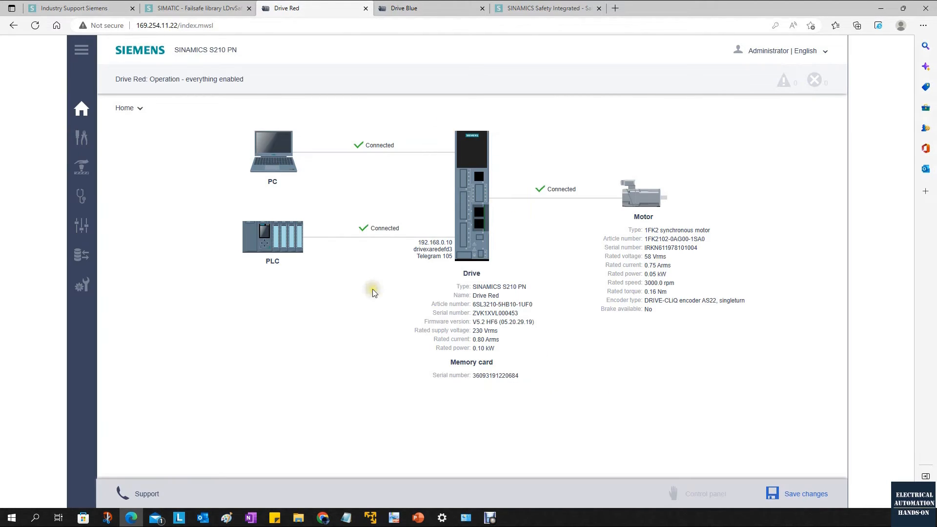
Confirm the Safety Integrated licence is OK, then open Safety Integrated commissioning.
mouse_move(82, 167)
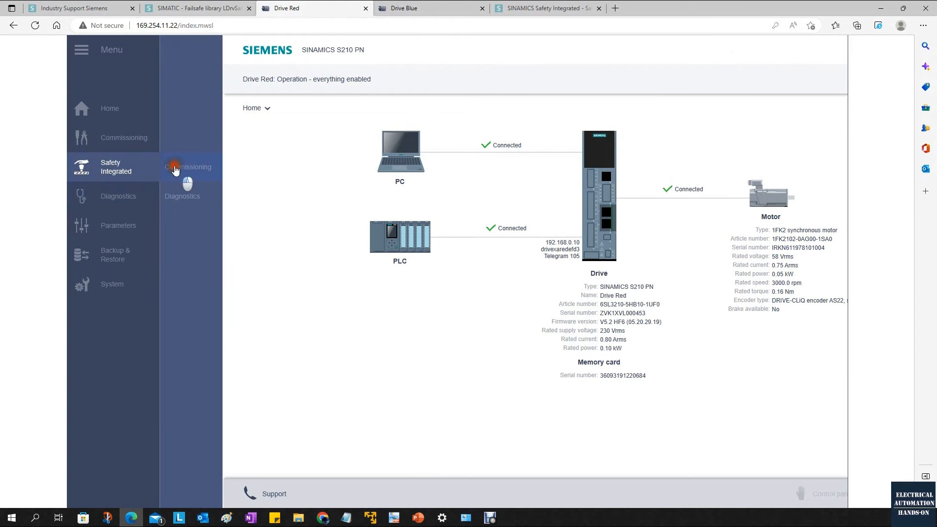
click(185, 167)
scroll(298, 225, down, 3)
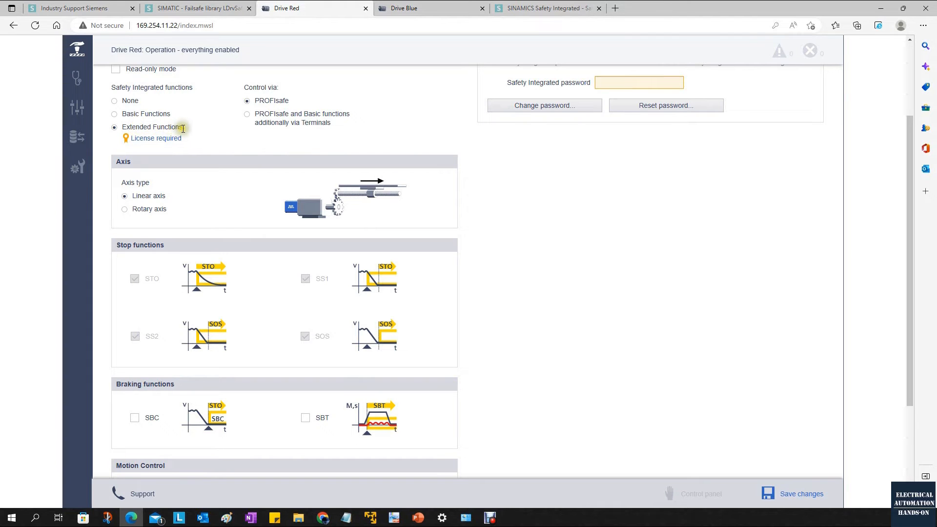
mouse_move(78, 174)
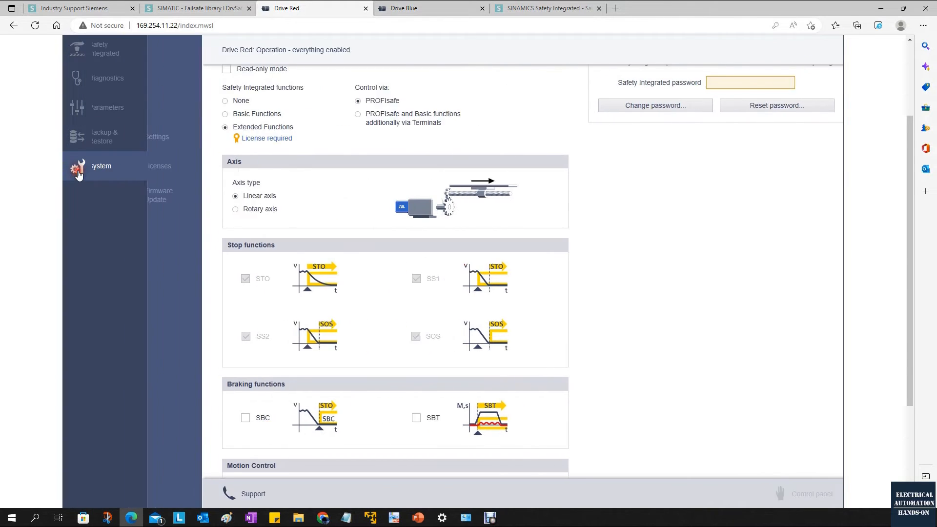
click(180, 173)
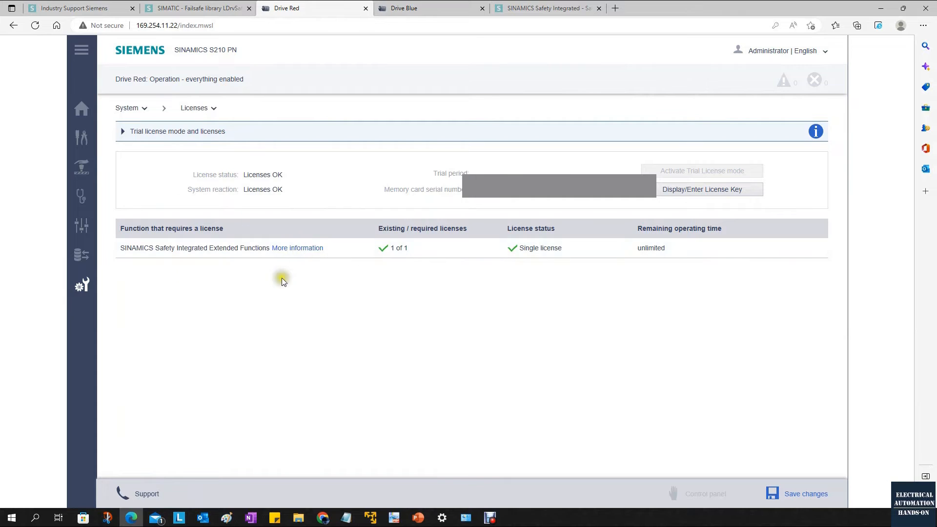
click(81, 167)
click(189, 170)
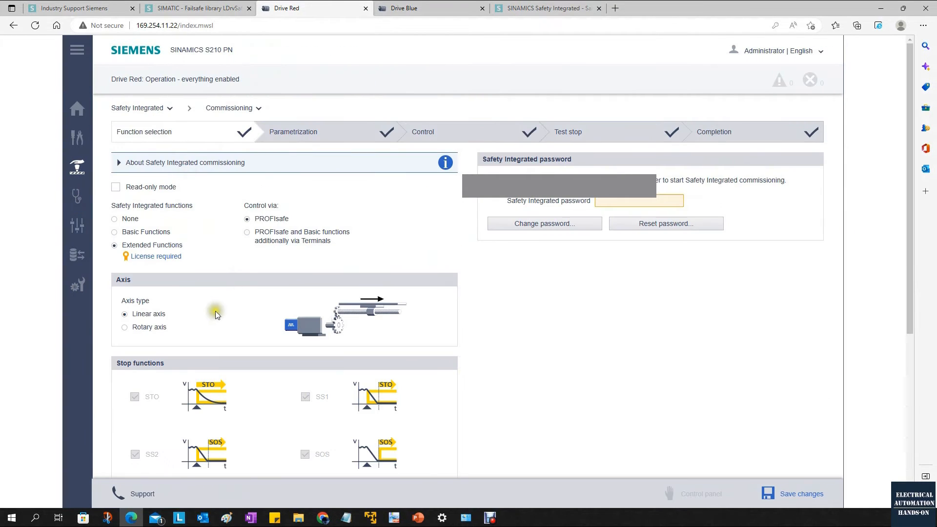
Change the drive's axis type to rotary and confirm the restart.
scroll(198, 269, down, 3)
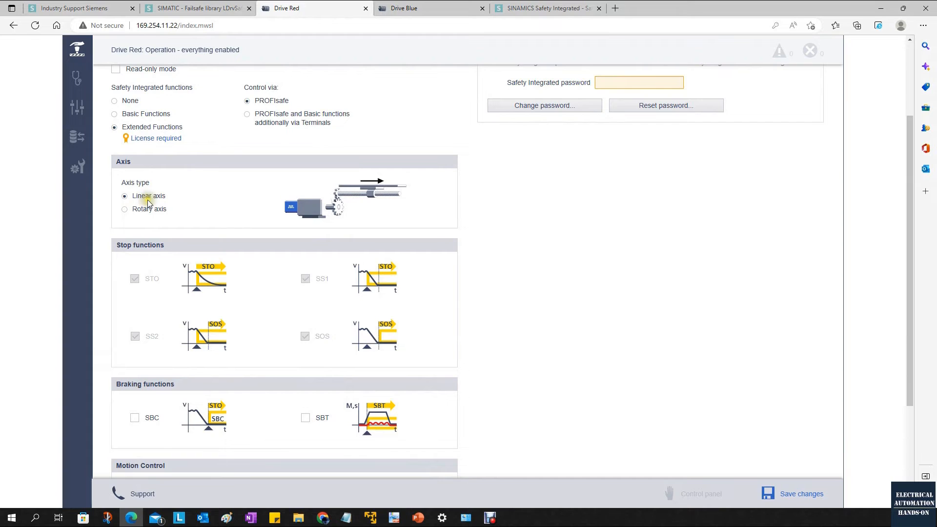
click(125, 210)
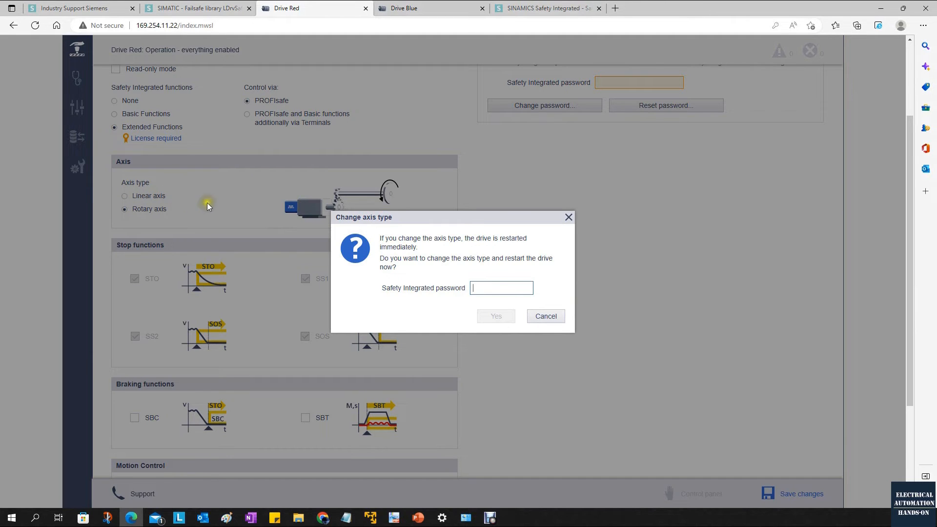
scroll(209, 203, up, 3)
text(1)
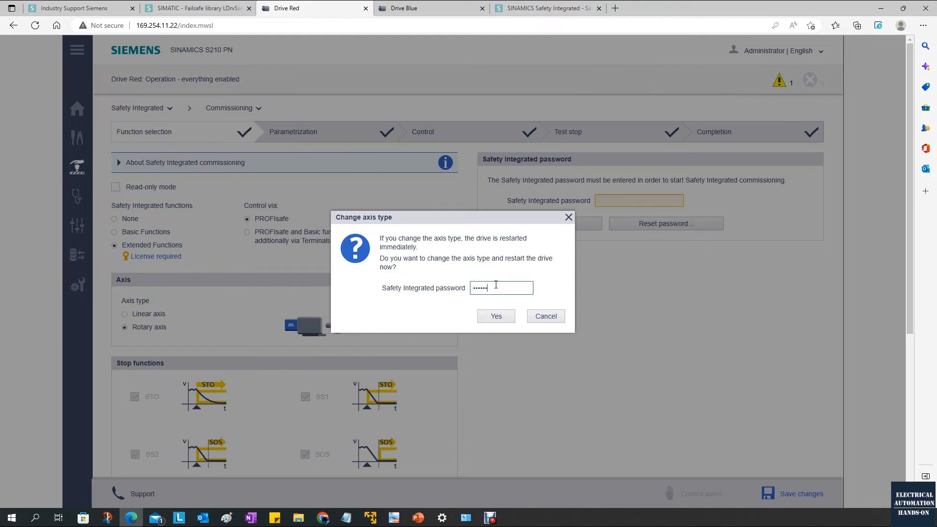
click(502, 315)
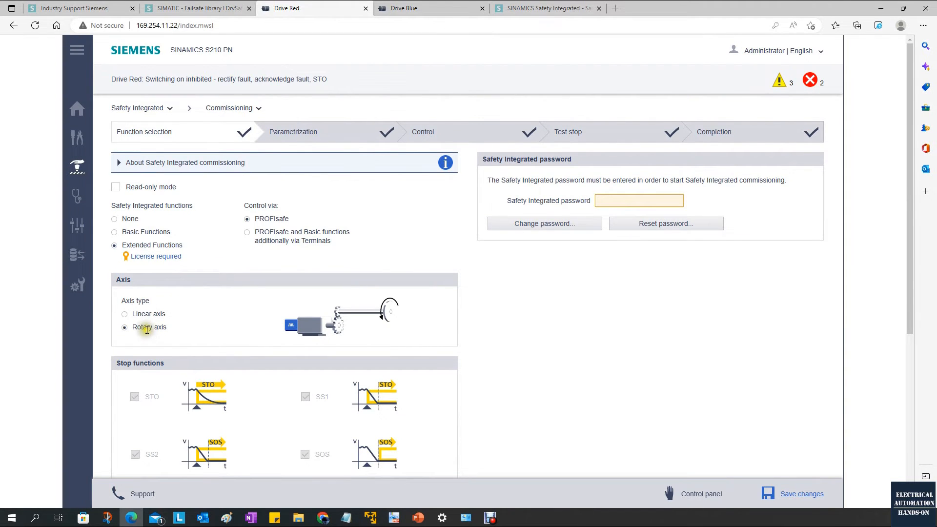
Start Safety Integrated commissioning with the safety password and decline Edge's save-password offer.
scroll(153, 328, down, 6)
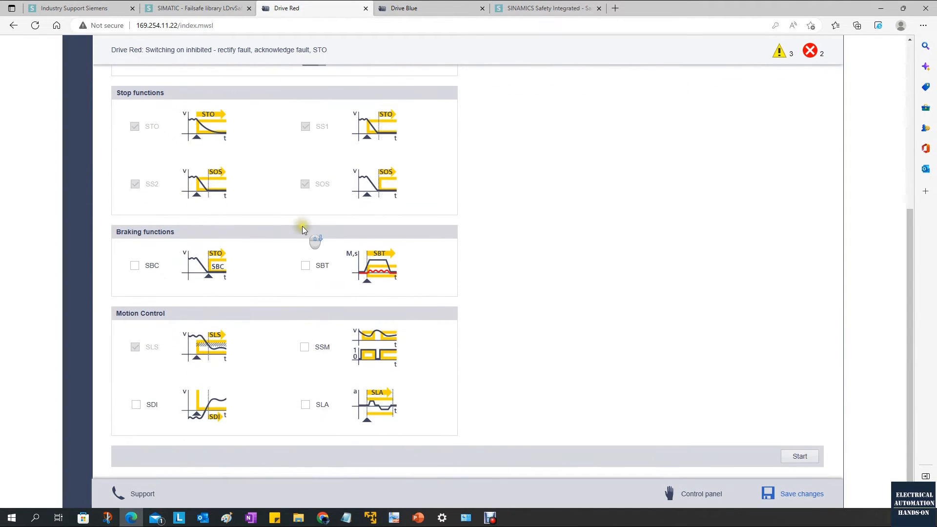
mouse_move(212, 349)
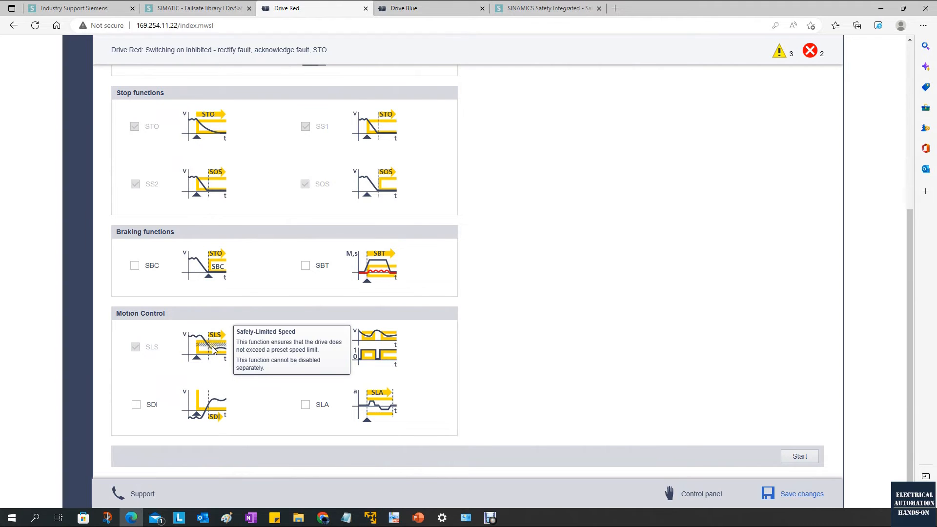
click(801, 456)
click(485, 278)
text(1)
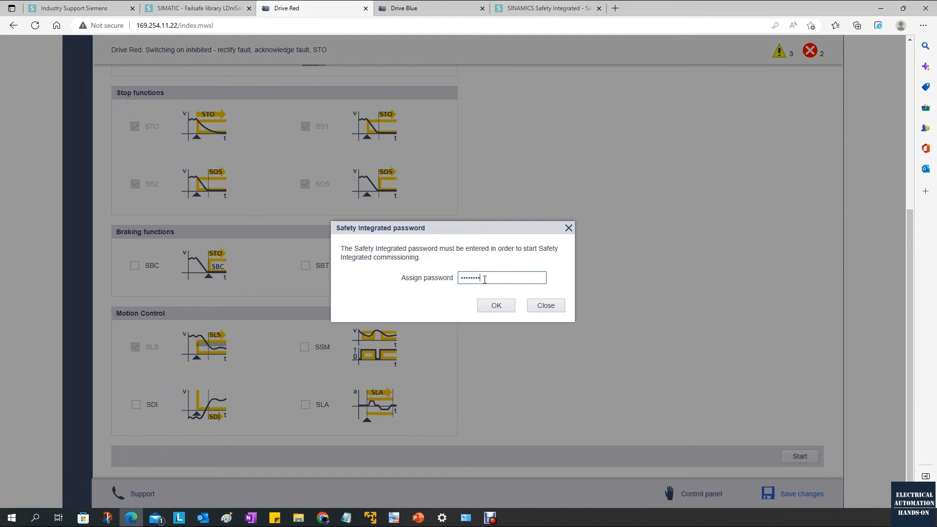
click(497, 306)
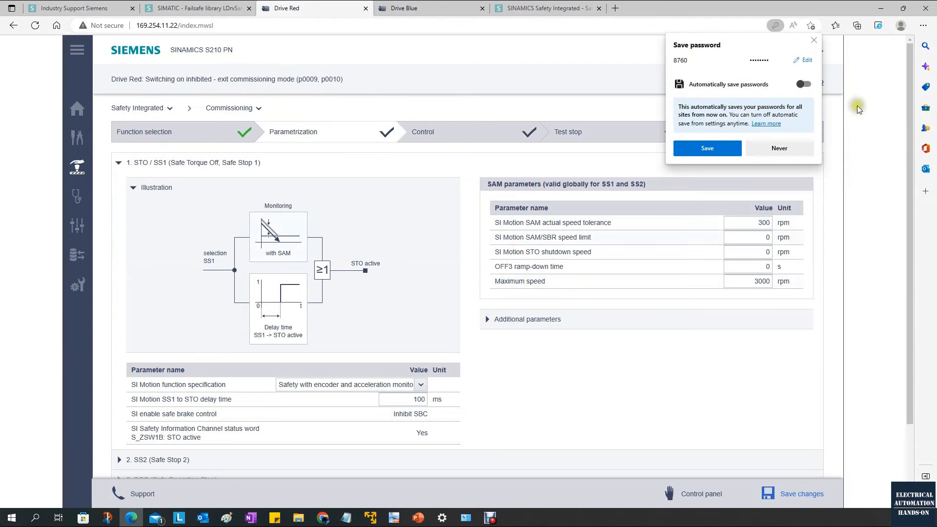
click(815, 41)
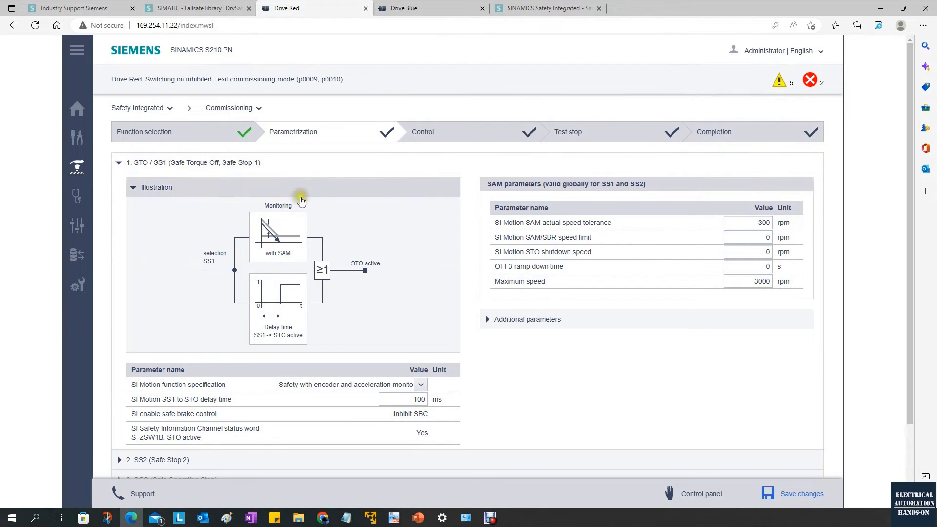
Expand the 4. SLS section and open the Limit value SLS2 field for editing.
scroll(169, 234, down, 3)
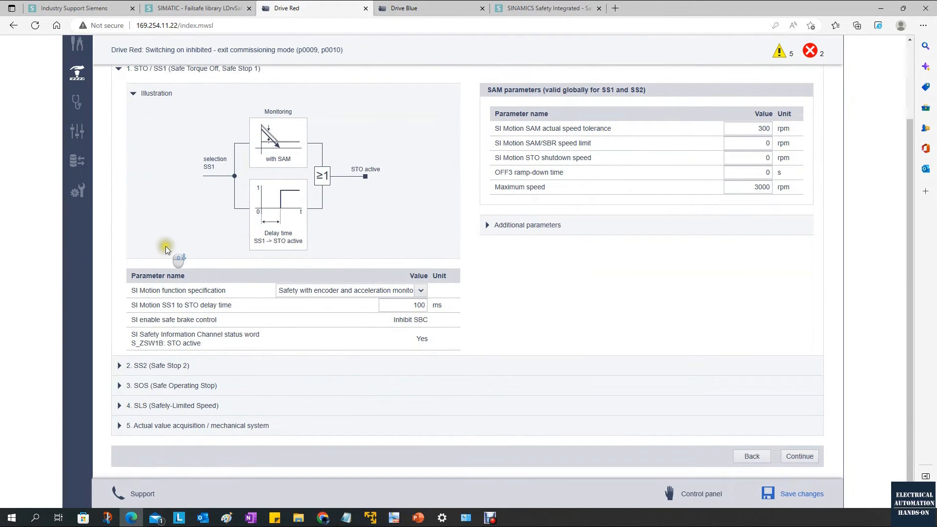
click(123, 405)
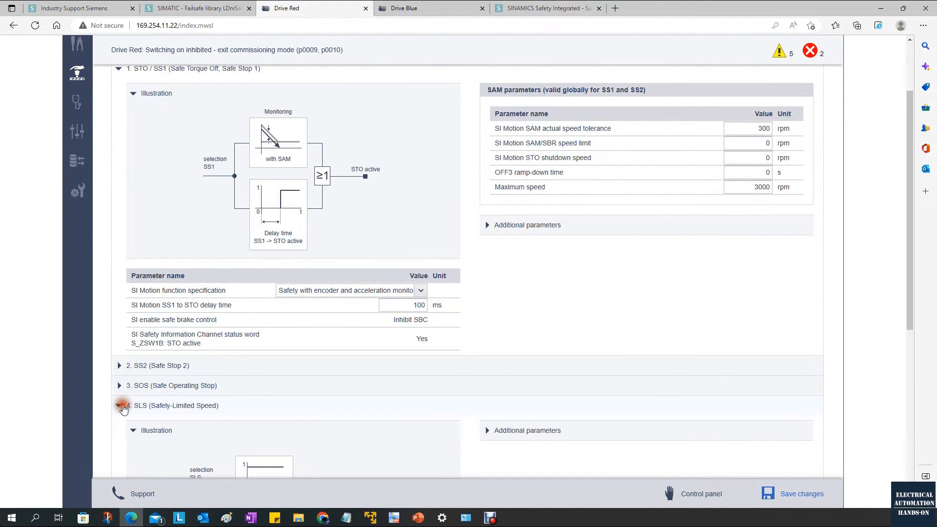
scroll(292, 400, down, 1)
scroll(293, 399, down, 6)
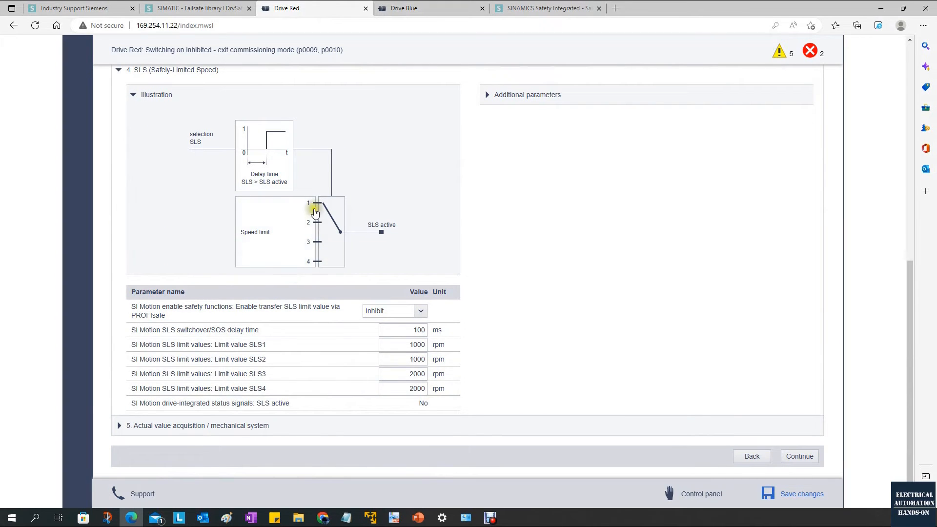
click(260, 227)
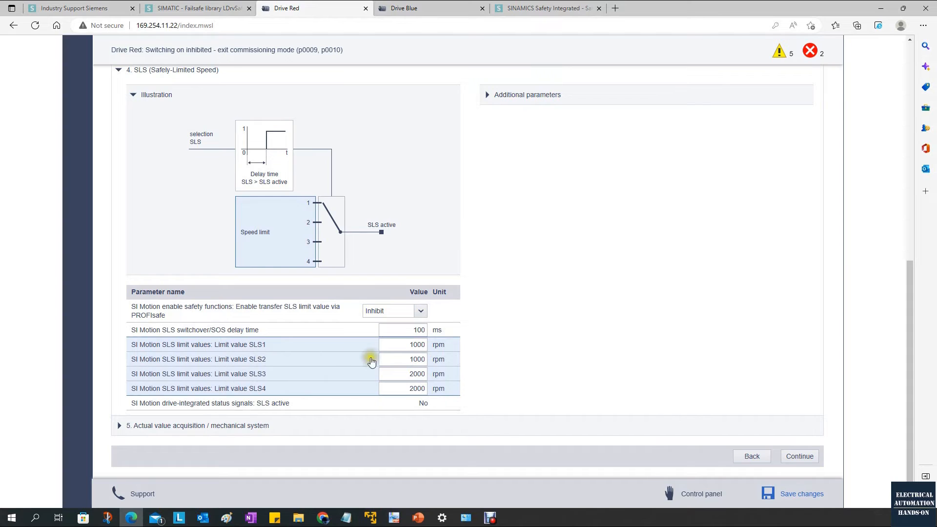
click(434, 361)
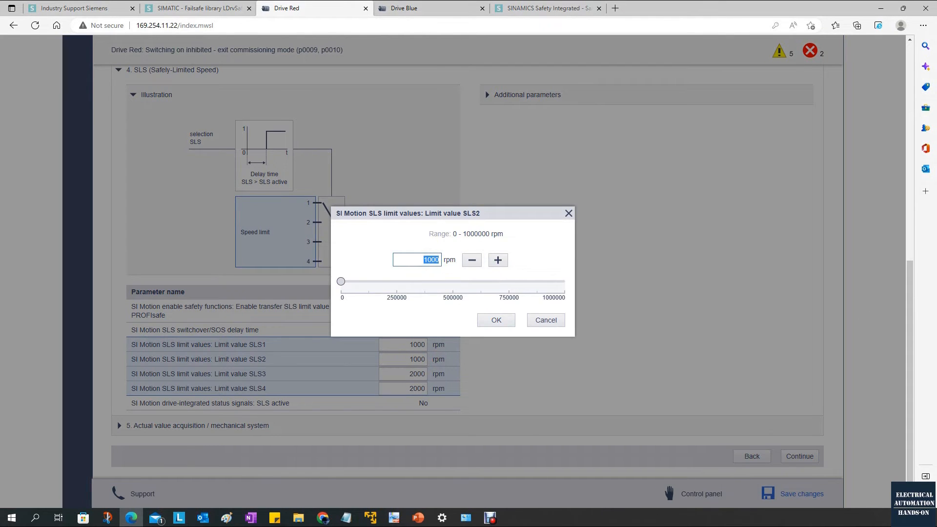
Review the Notepad speed conversion notes relating 100 rpm to 600 deg/s.
drag(936, 255, 837, 273)
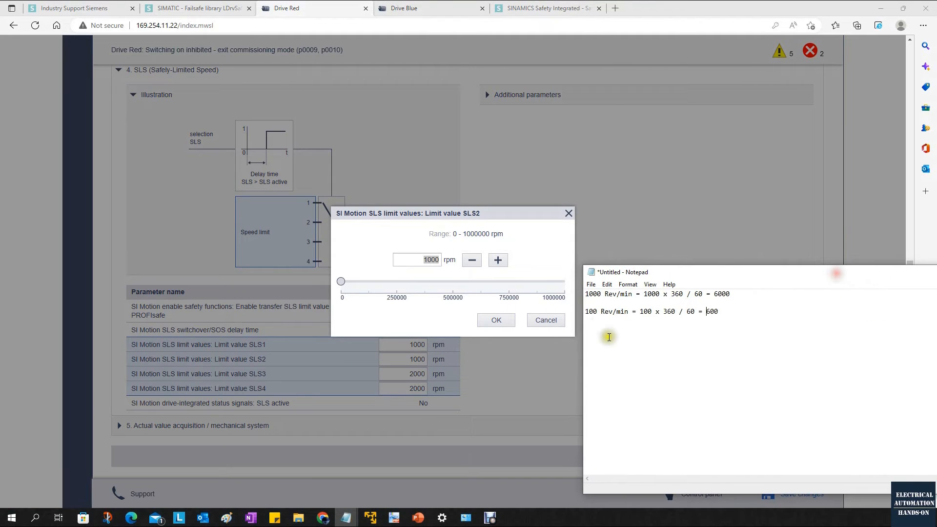
click(495, 235)
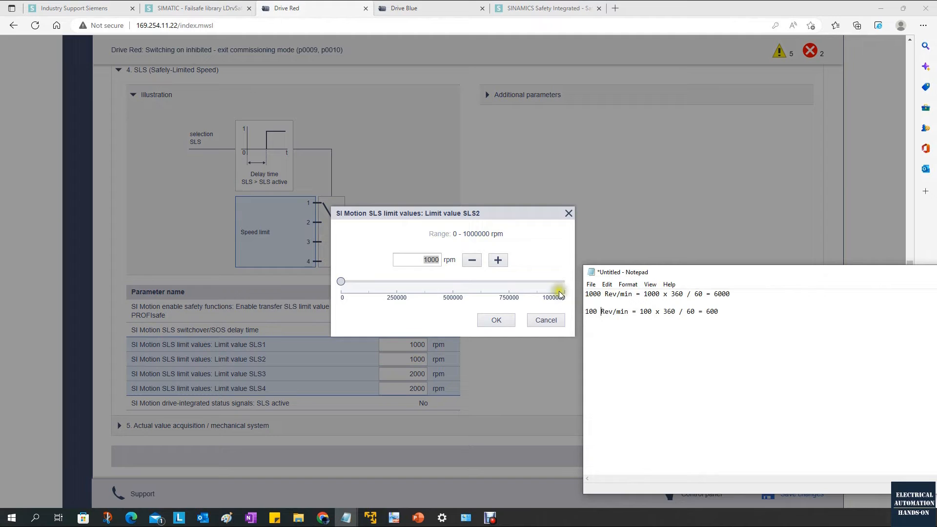
click(602, 311)
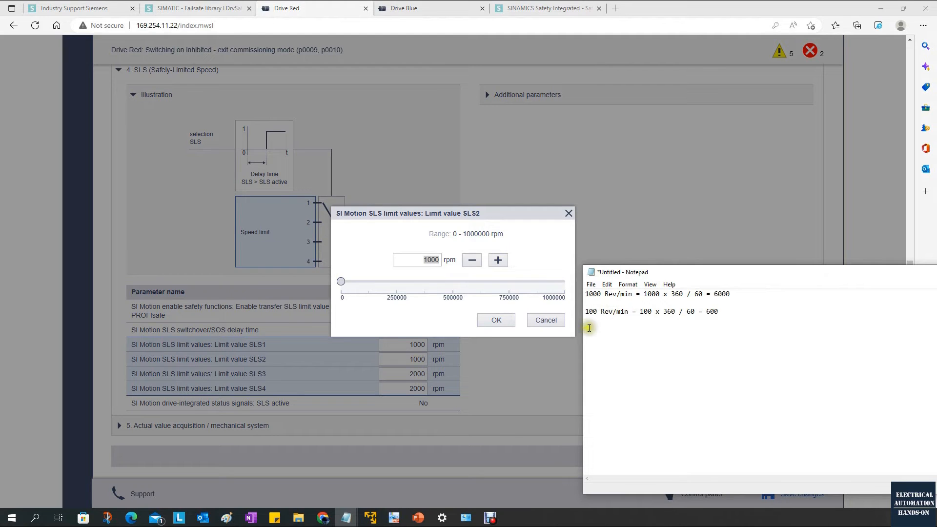
double_click(591, 312)
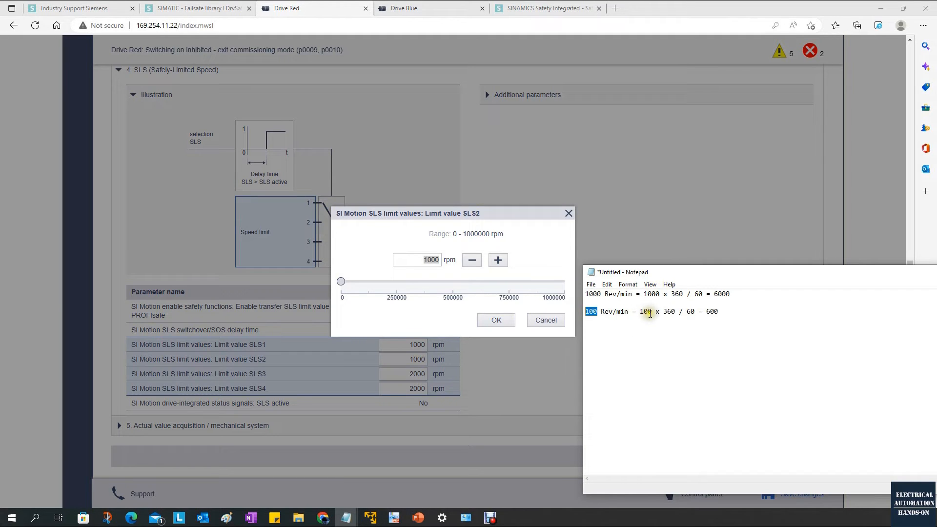
click(723, 312)
click(730, 318)
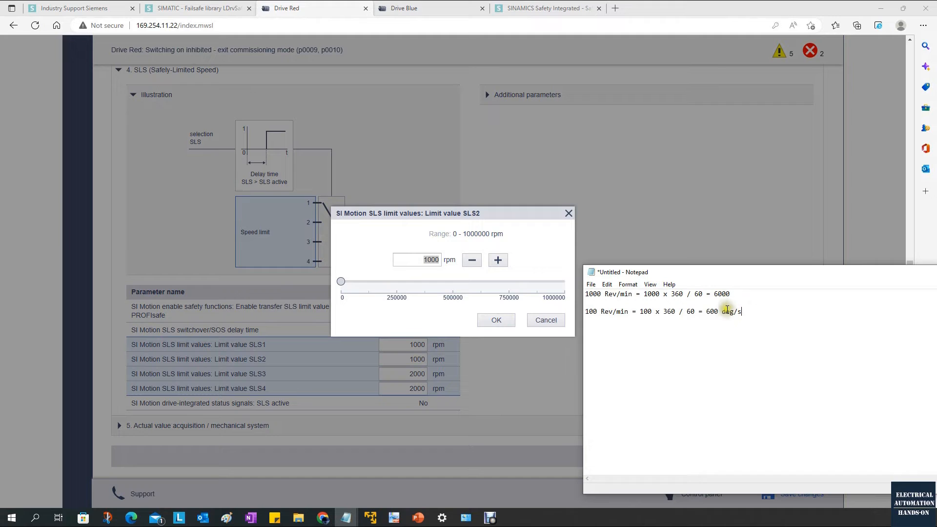
drag(707, 312, 743, 313)
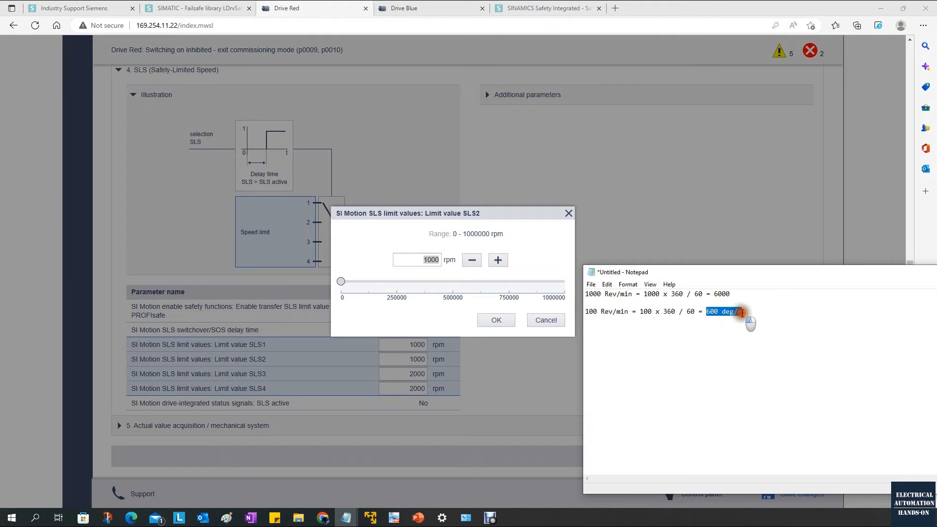
click(761, 321)
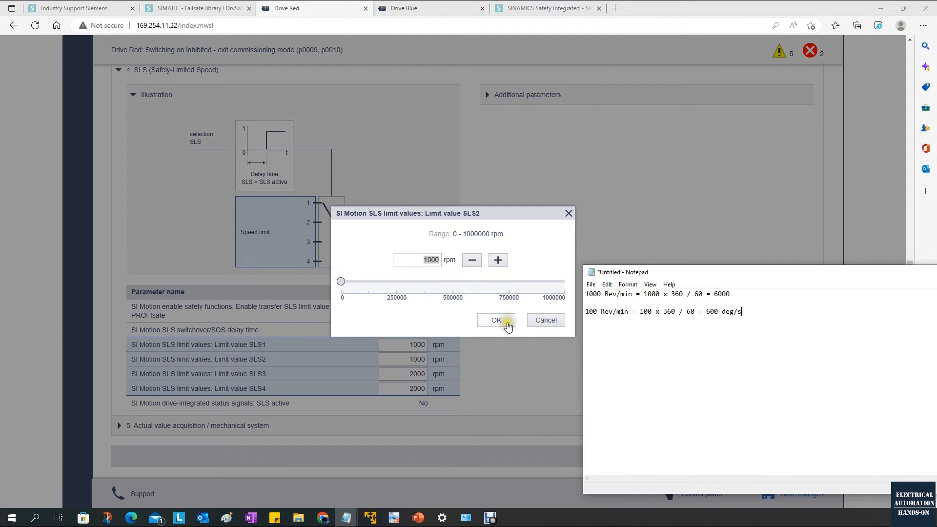
Delete a zero so SLS2 reads 100 rpm and confirm with OK.
click(432, 260)
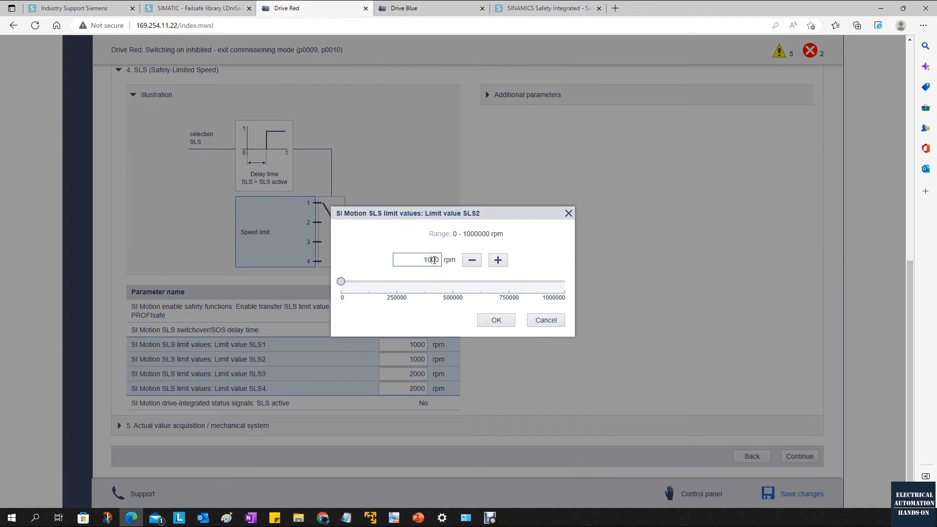
key(BackSpace)
click(496, 320)
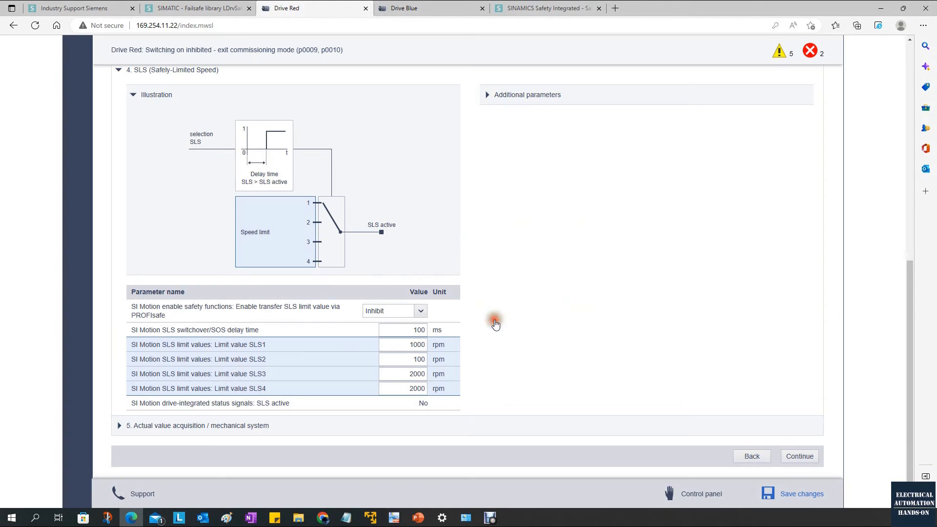
Step through PROFIsafe, test stop and completion, then finish Safety Integrated commissioning with all parameters saved.
click(801, 456)
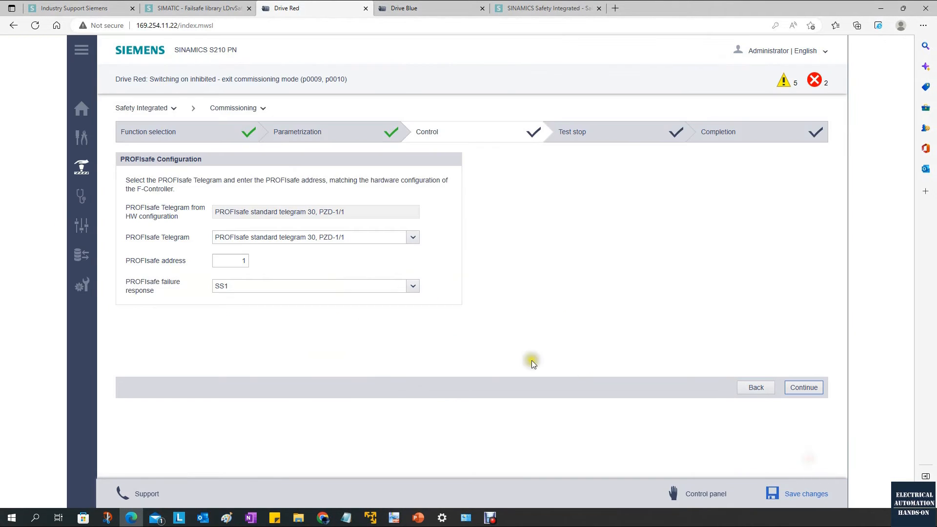
click(811, 388)
click(803, 405)
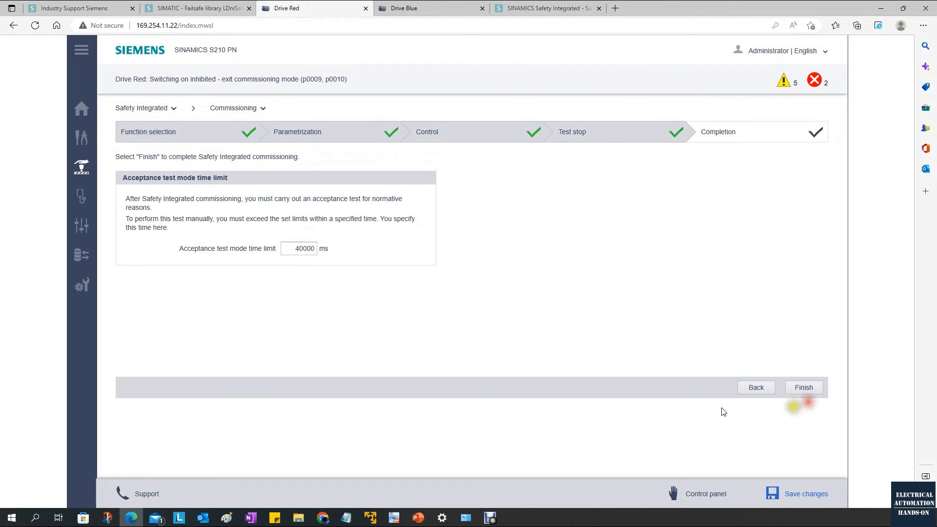
click(804, 389)
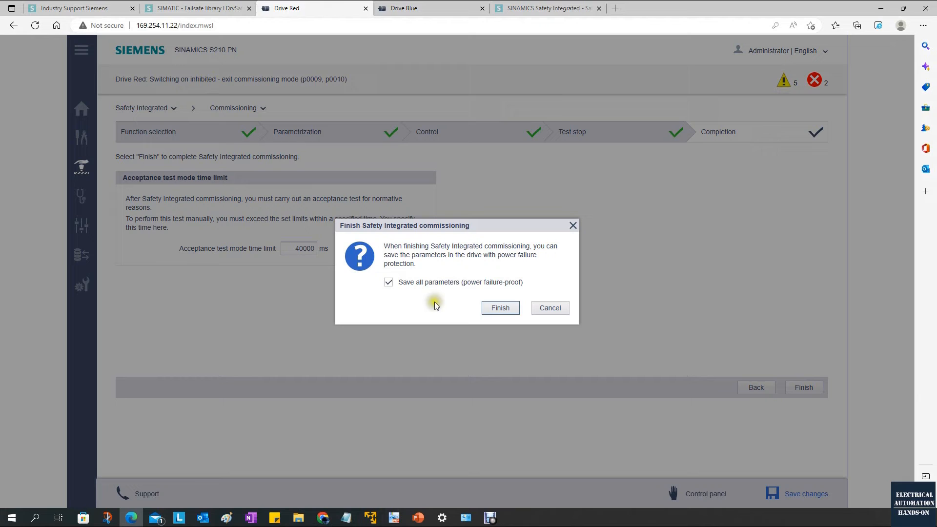
click(503, 309)
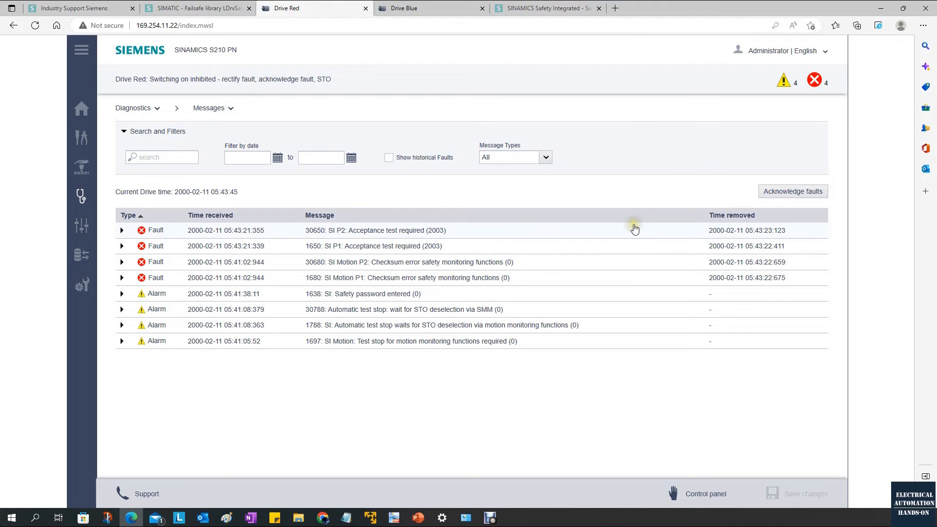
click(721, 130)
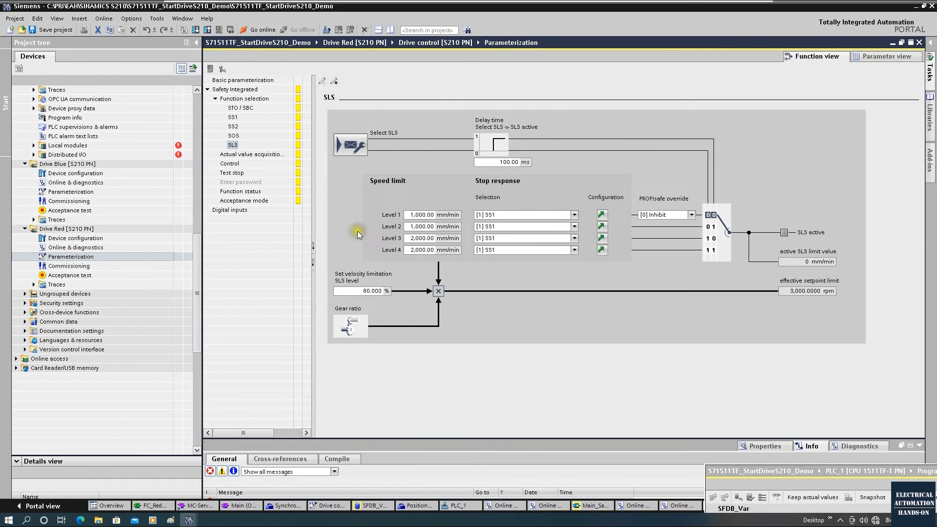
Upload Drive Red's parameters from the device (software) into the project.
click(69, 229)
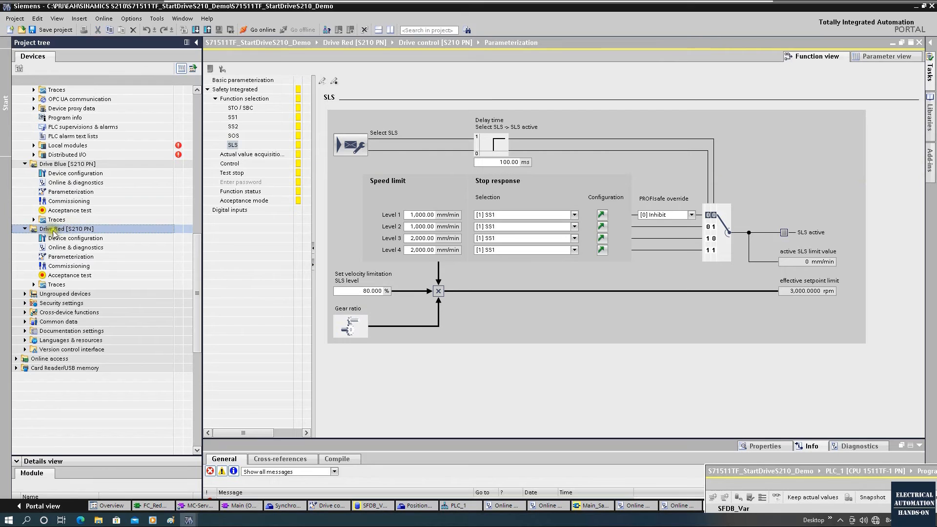
right_click(72, 233)
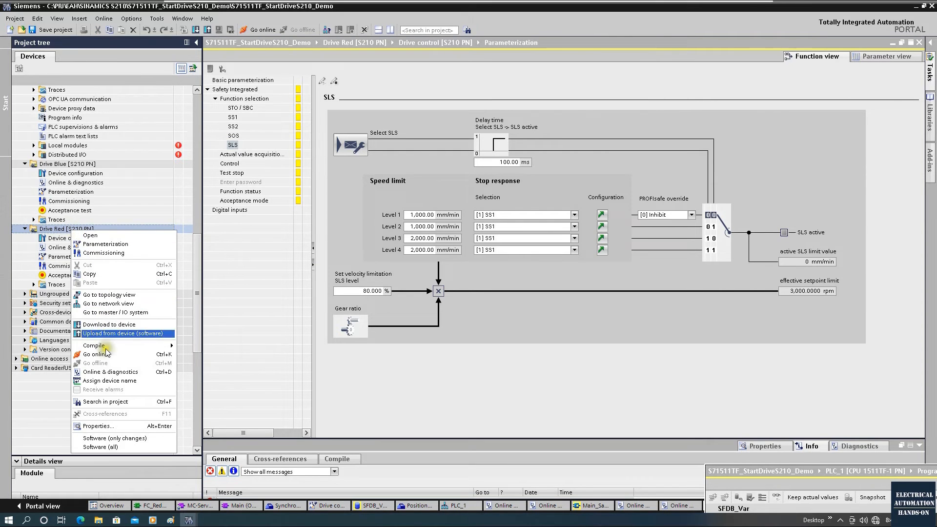
click(139, 335)
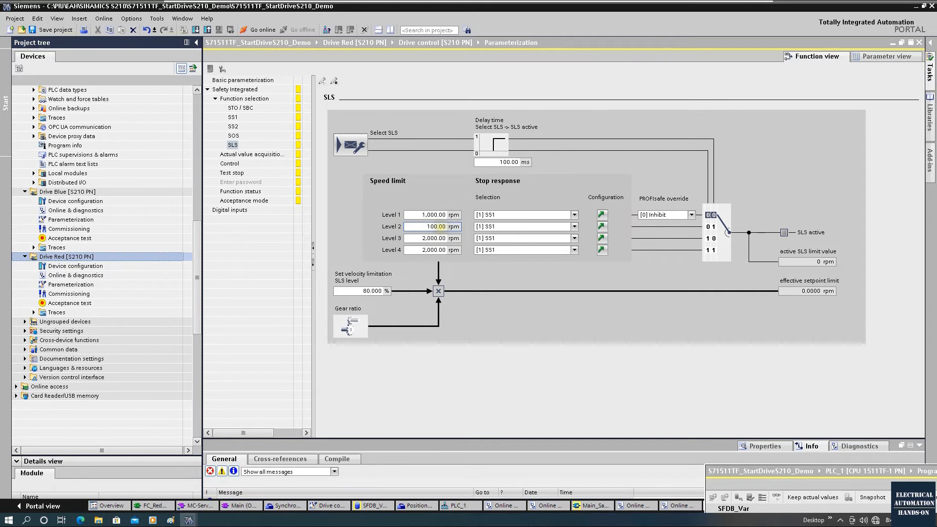
Go online with Drive Red, check SLS Level 2 reads 100, and open its Online & diagnostics.
click(82, 258)
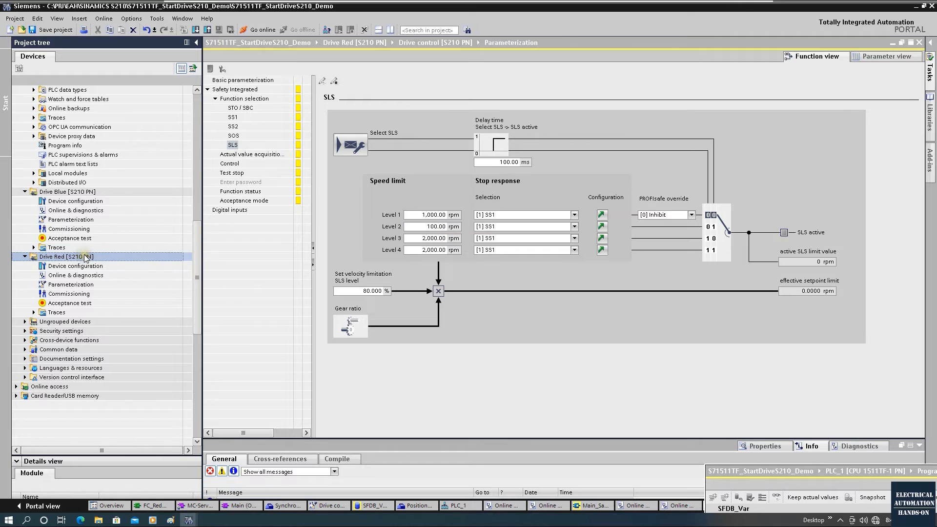
click(253, 29)
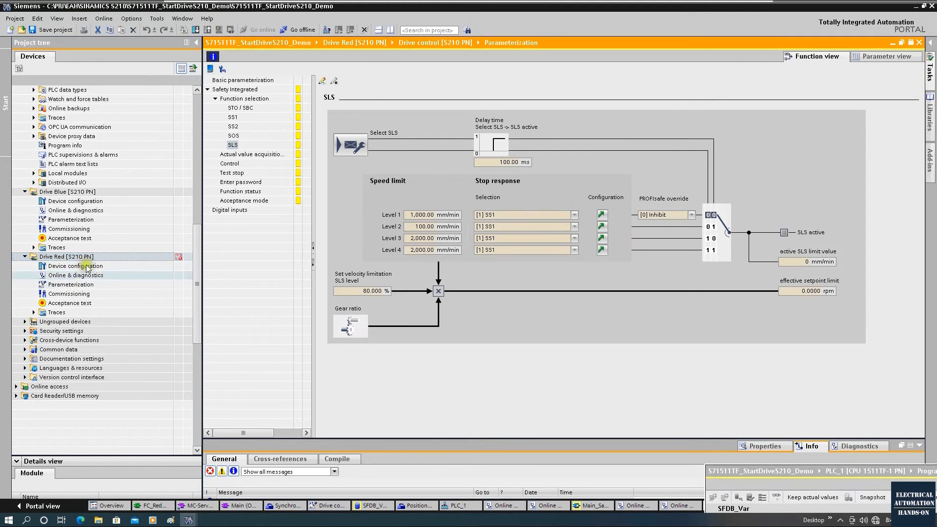
click(416, 226)
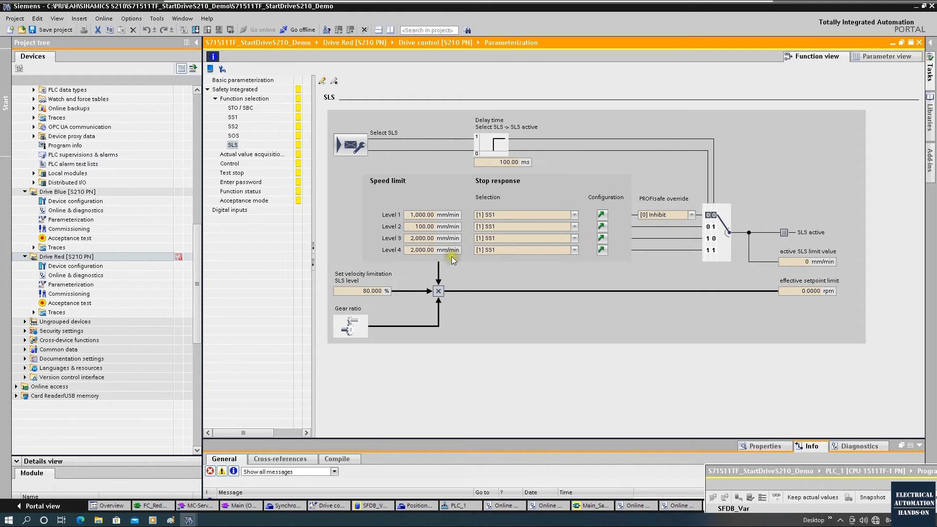
click(421, 227)
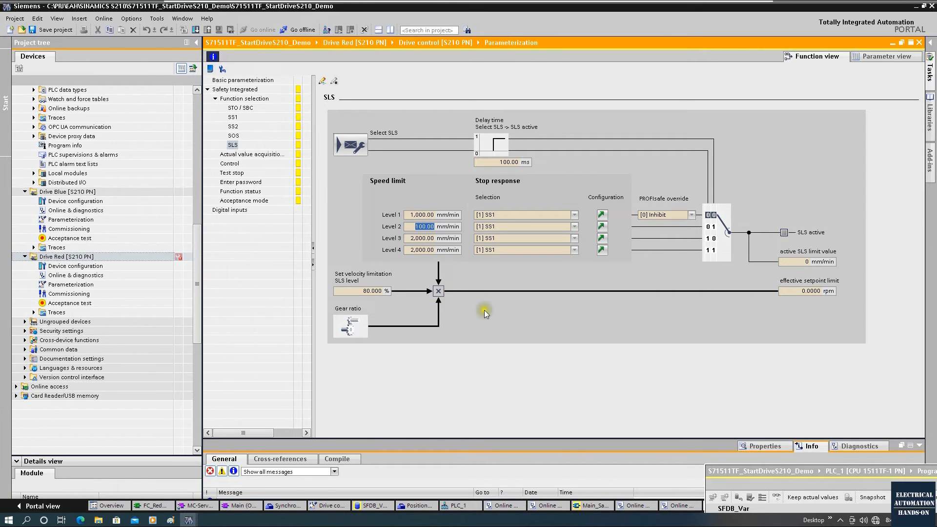
mouse_move(196, 256)
mouse_down()
mouse_move(197, 113)
mouse_move(195, 274)
mouse_up()
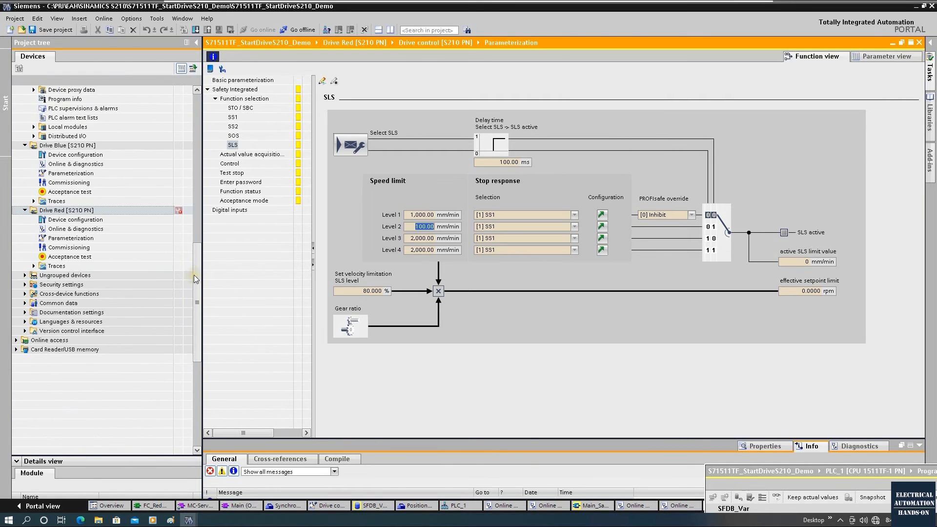
double_click(73, 229)
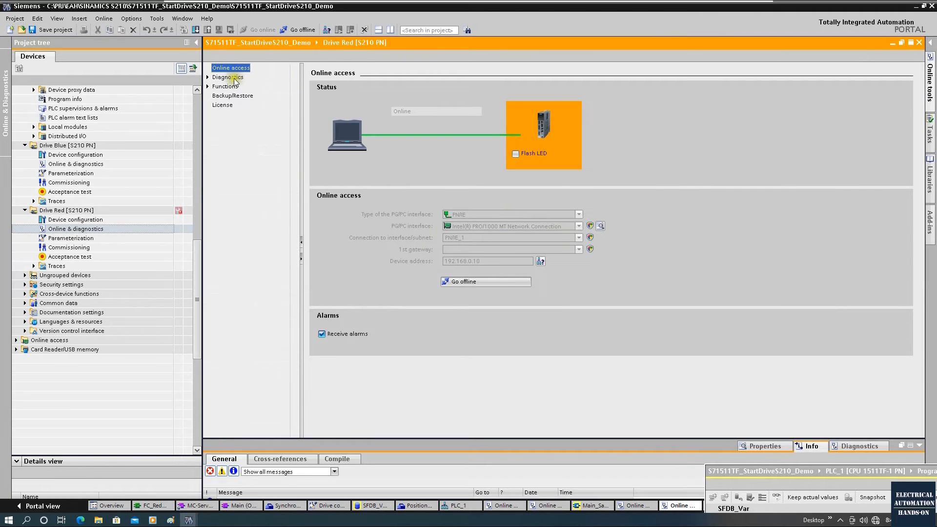
View Drive Red's active alarms: no faults, only three automatic test stop alarms.
click(227, 78)
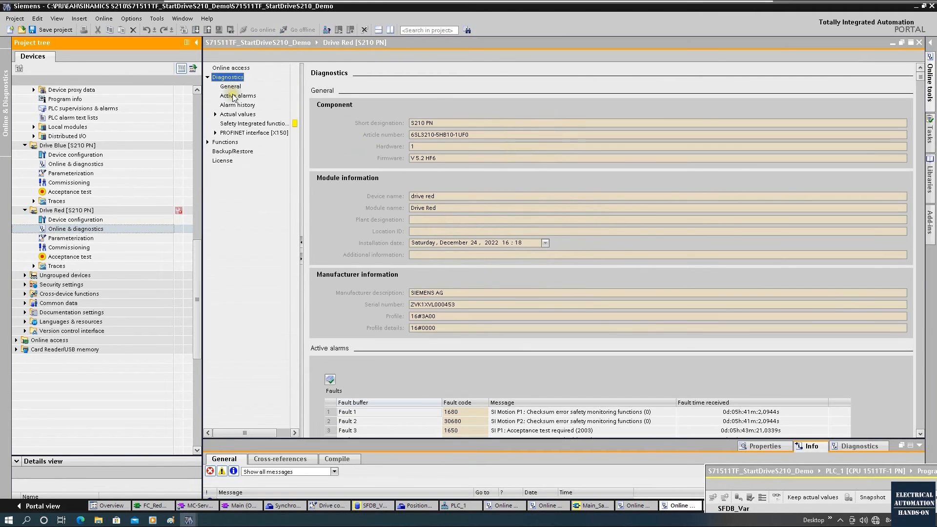
click(234, 96)
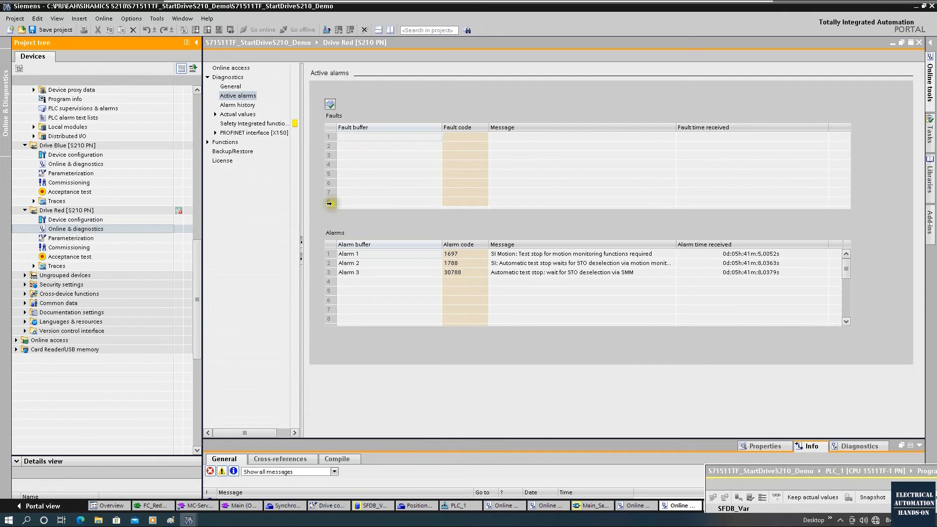
scroll(98, 179, up, 15)
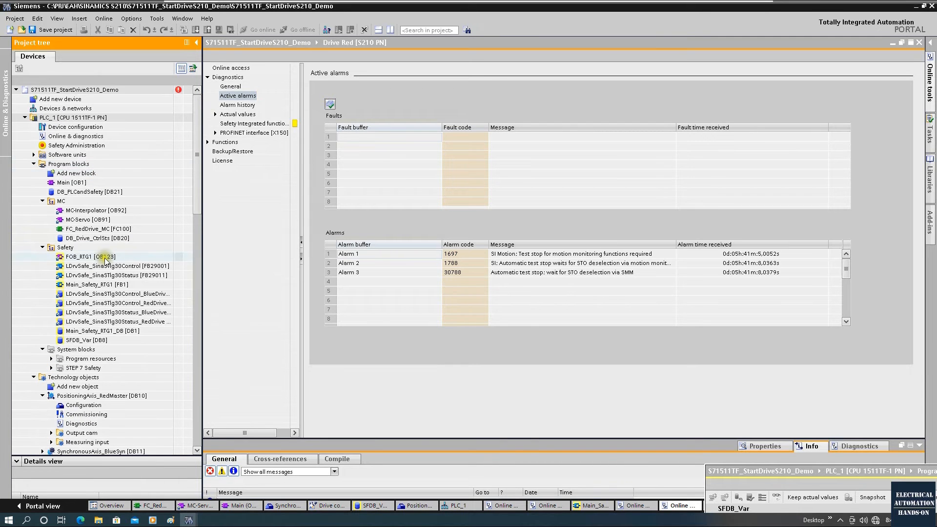
Open Main_Safety_RTG1 [FB1] and pulse Safety_Ack_Pb to 1, then back to 0.
double_click(97, 285)
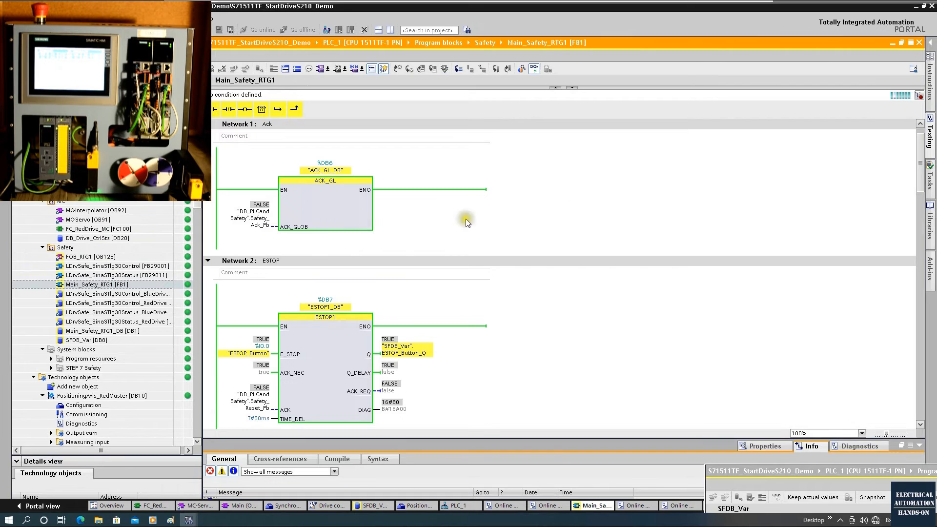
right_click(253, 220)
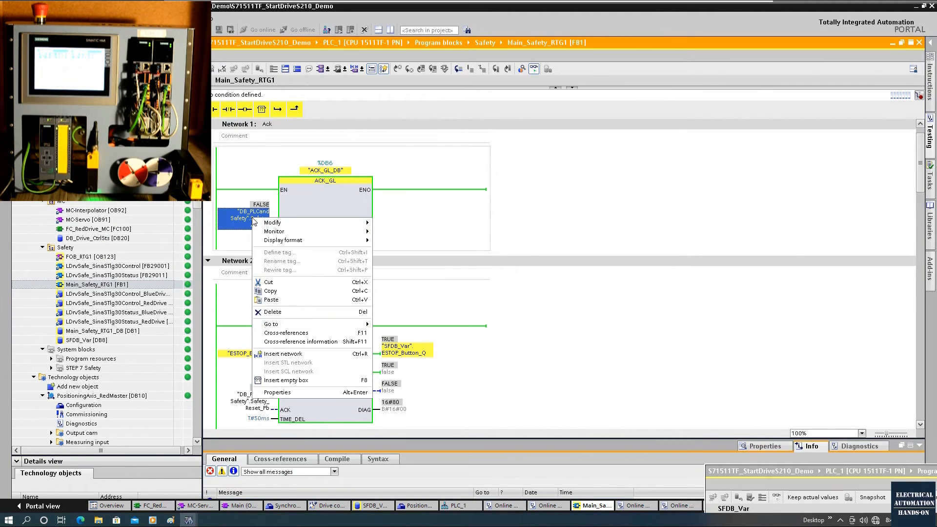
click(400, 231)
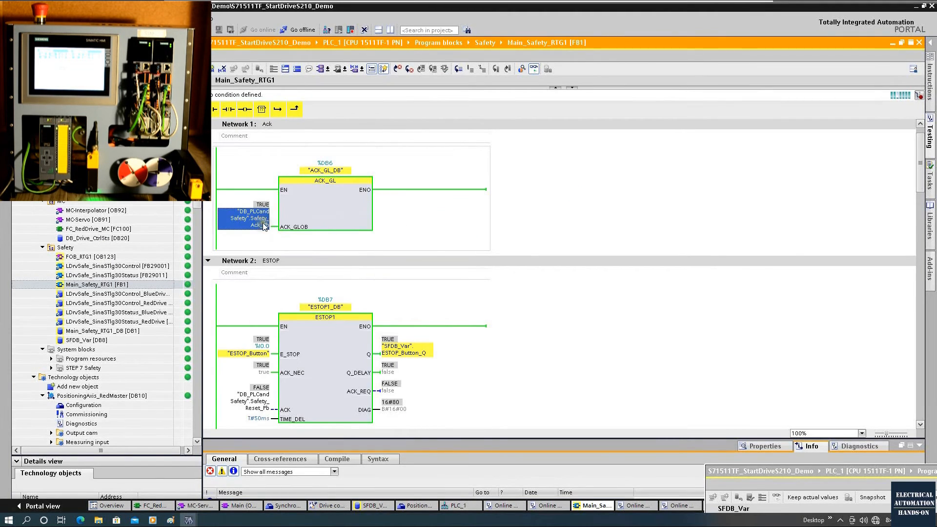
right_click(264, 226)
mouse_move(322, 228)
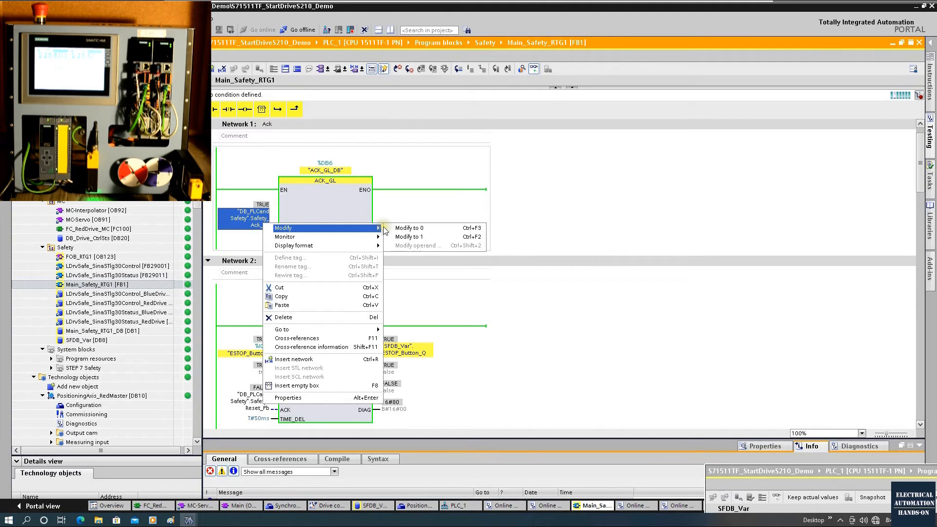
click(424, 230)
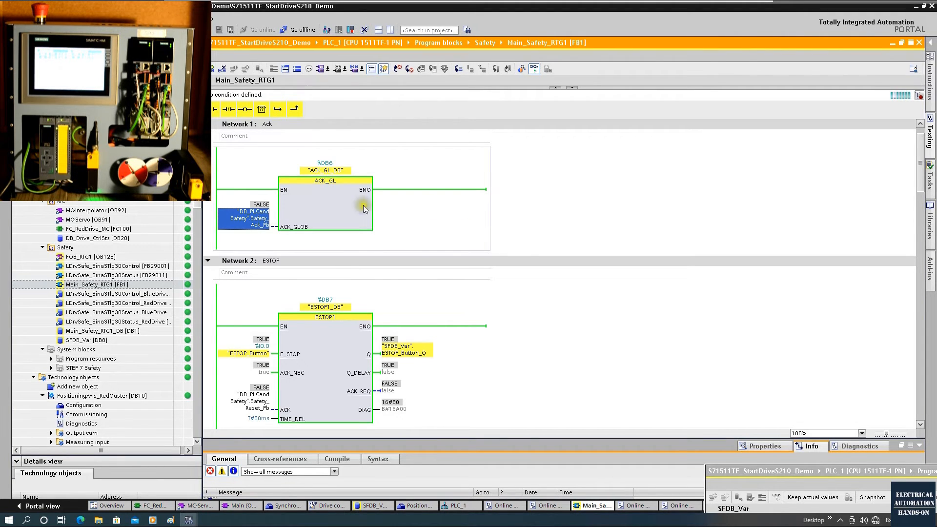
Pulse Safety_Reset_Pb to 1 then 0, then open the FC_RedDrive_MC block.
scroll(333, 203, down, 3)
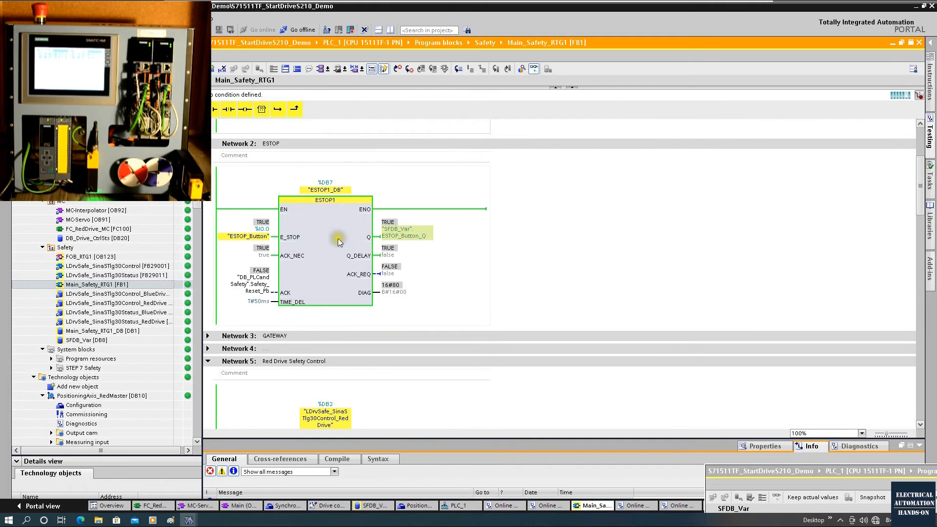
right_click(261, 289)
mouse_move(327, 293)
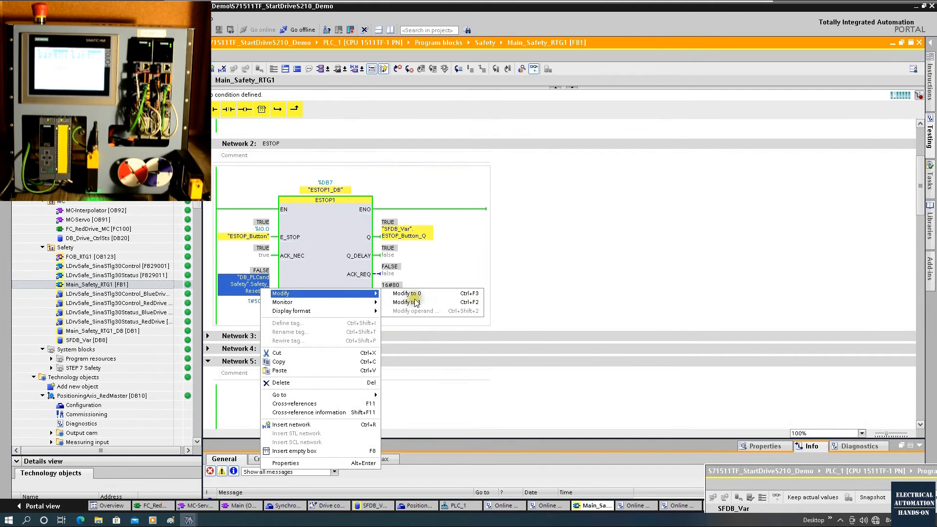
click(416, 302)
right_click(253, 286)
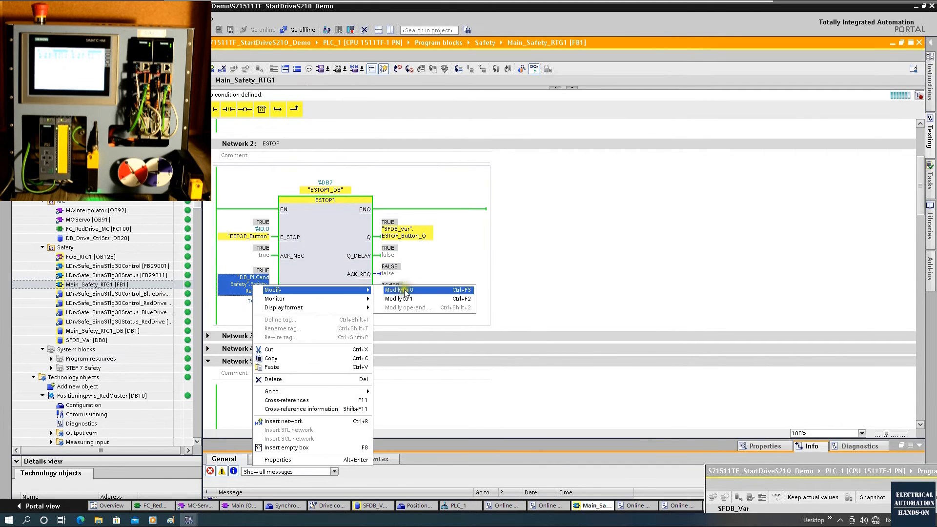
click(406, 291)
scroll(523, 251, down, 7)
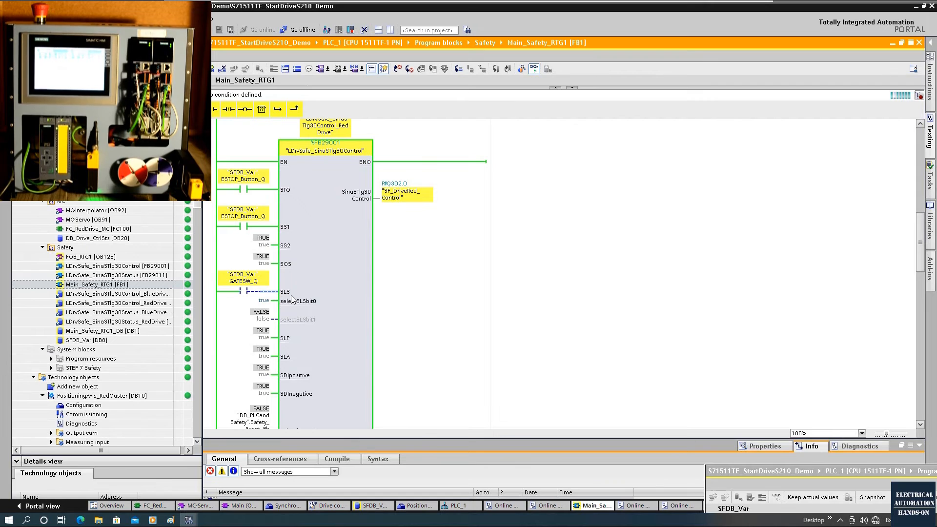
scroll(303, 324, down, 3)
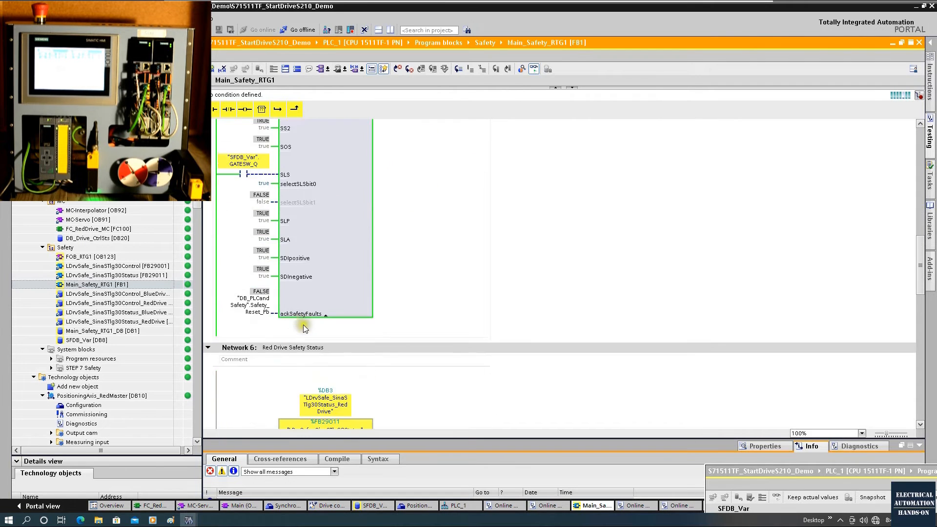
scroll(303, 324, down, 4)
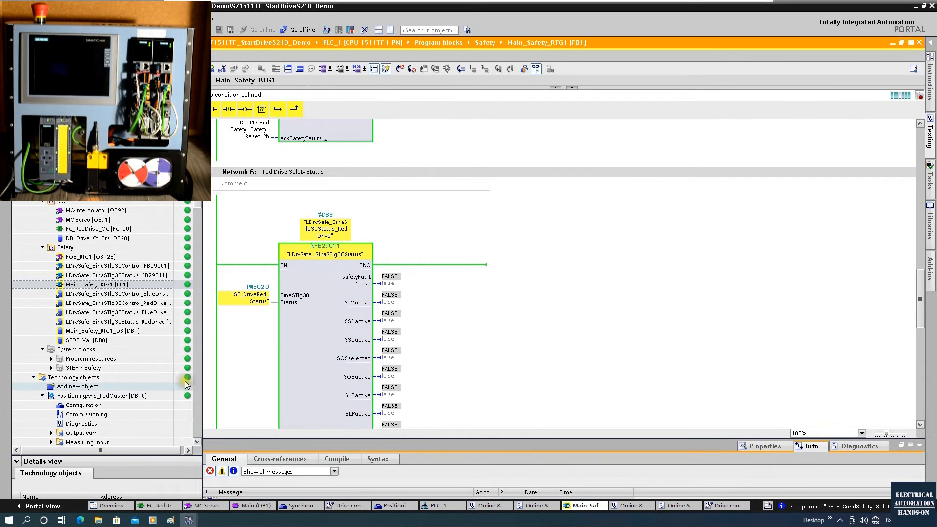
double_click(98, 229)
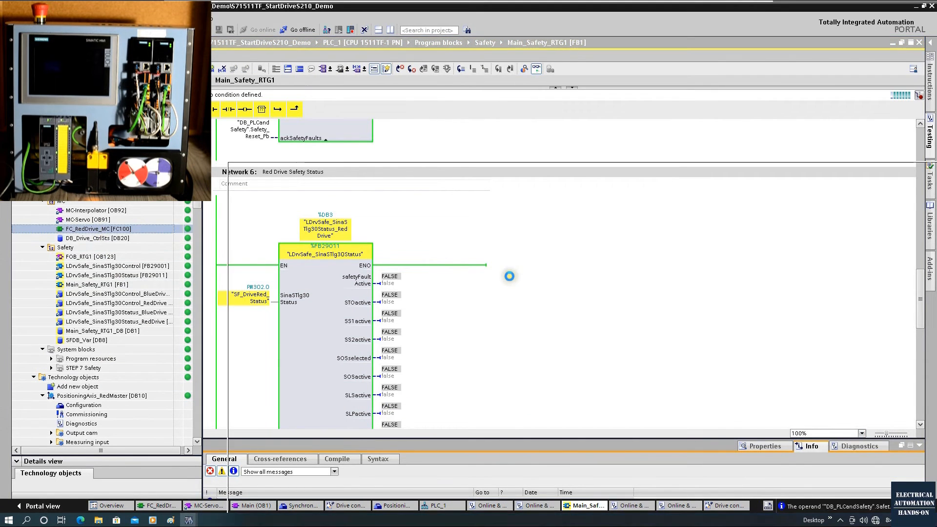
Monitor FC_RedDrive_MC online and toggle MC_POWER Enable to 1, then back to 0.
drag(490, 171, 806, 96)
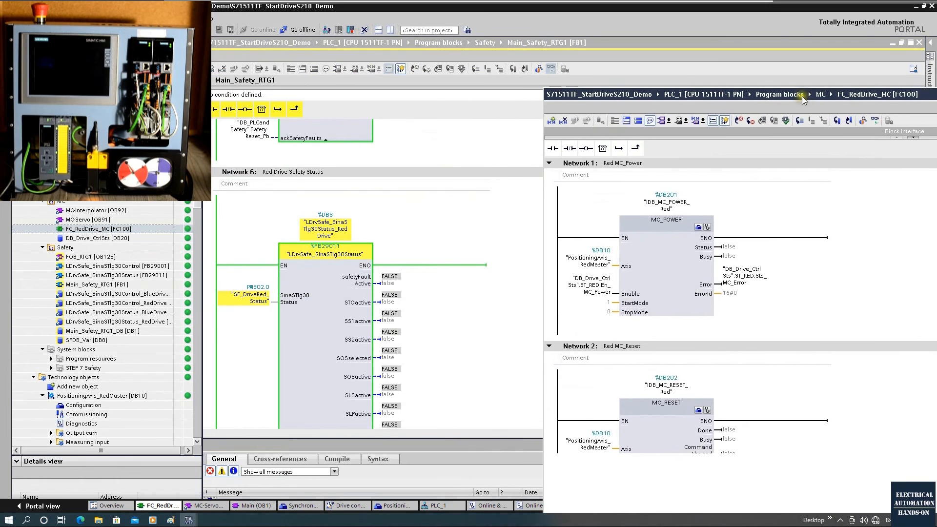
click(877, 120)
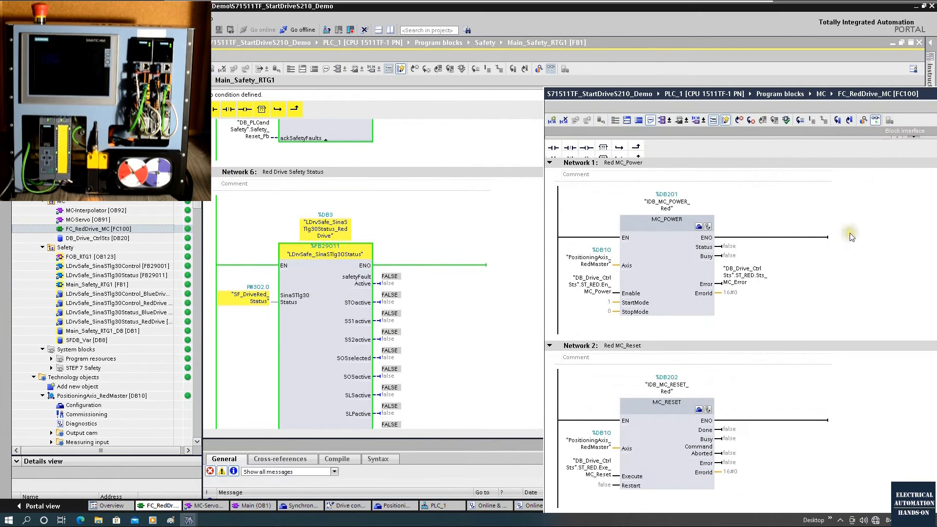
click(598, 326)
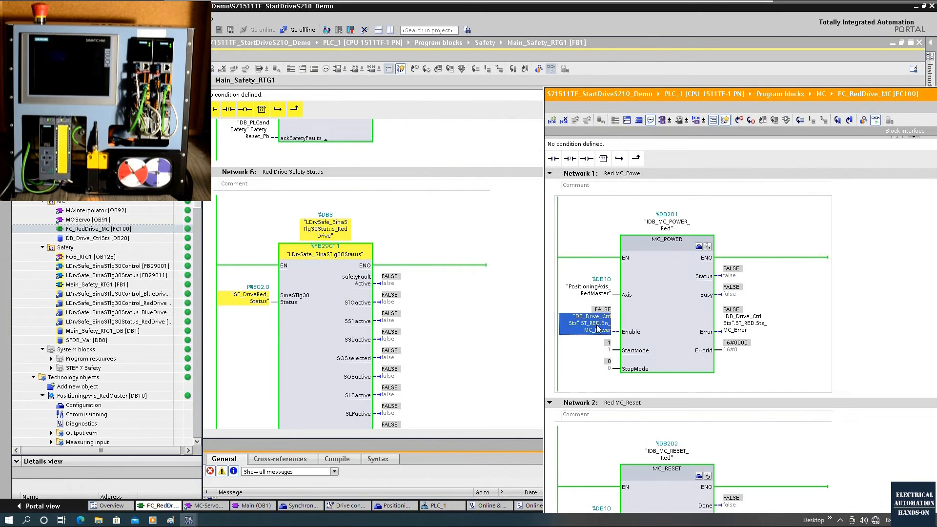
right_click(598, 326)
mouse_move(703, 336)
click(759, 337)
click(677, 328)
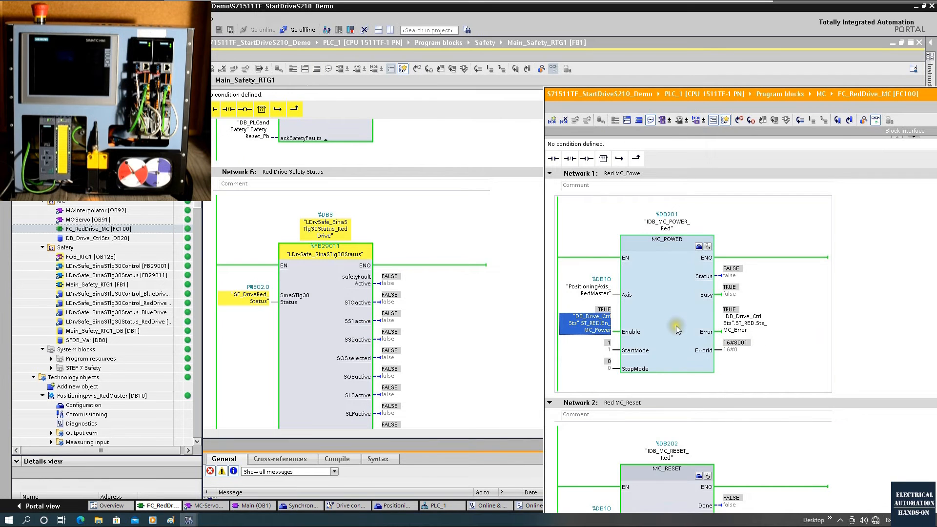
scroll(676, 329, down, 3)
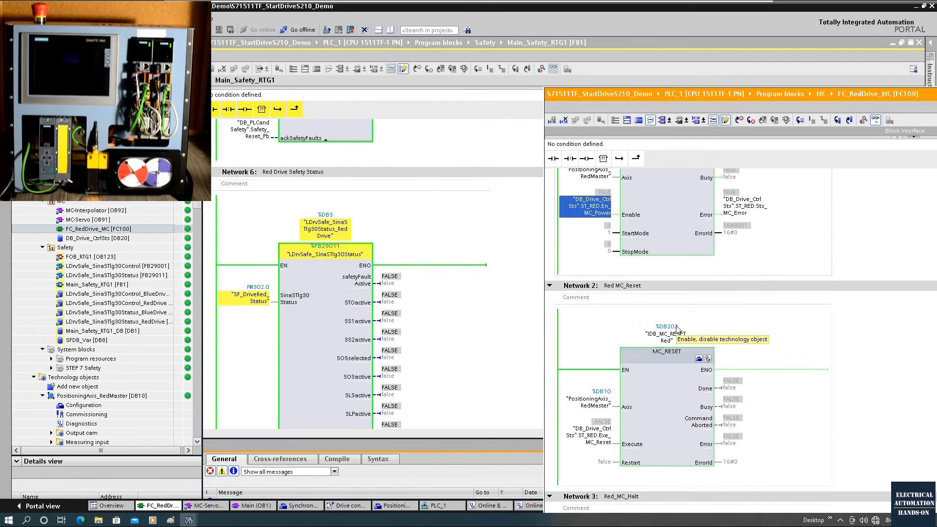
right_click(592, 207)
mouse_move(693, 211)
click(728, 212)
Pulse MC_RESET Execute to 1 then 0 to reset the Red axis.
right_click(601, 435)
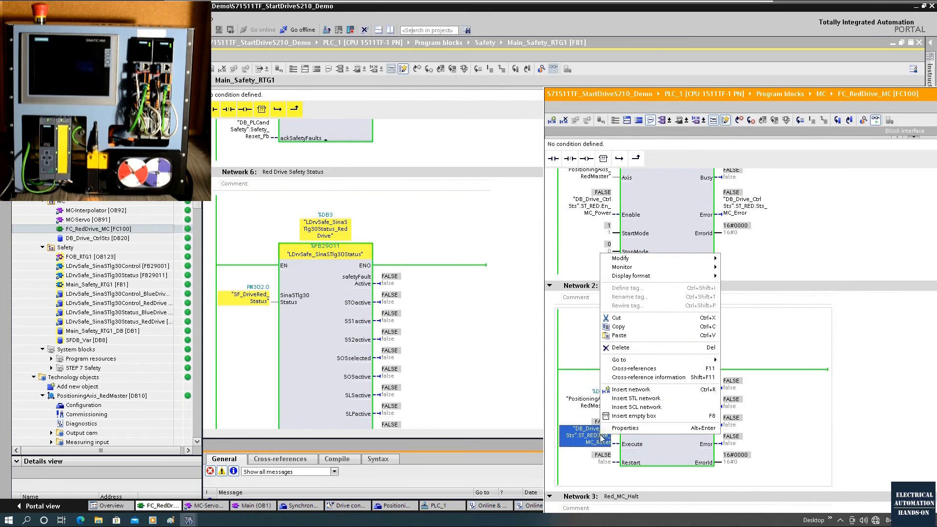
click(747, 265)
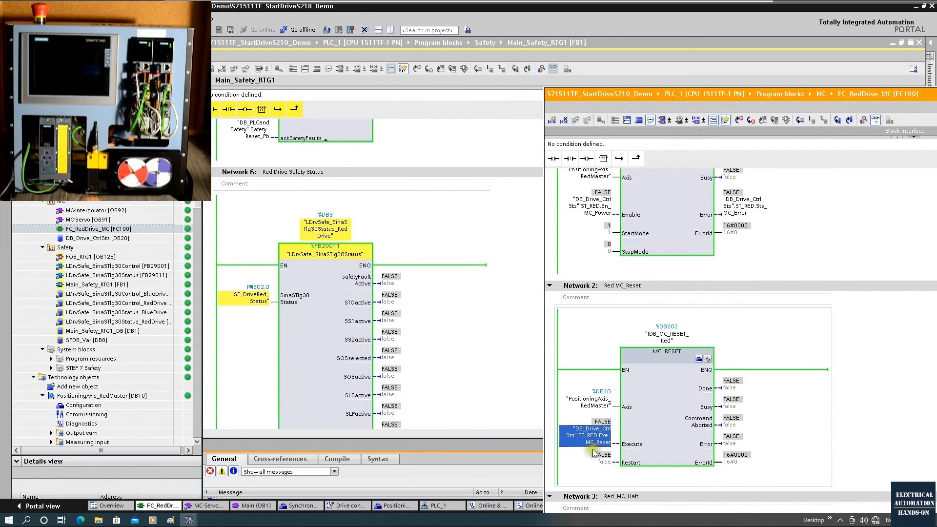
right_click(591, 433)
mouse_move(683, 262)
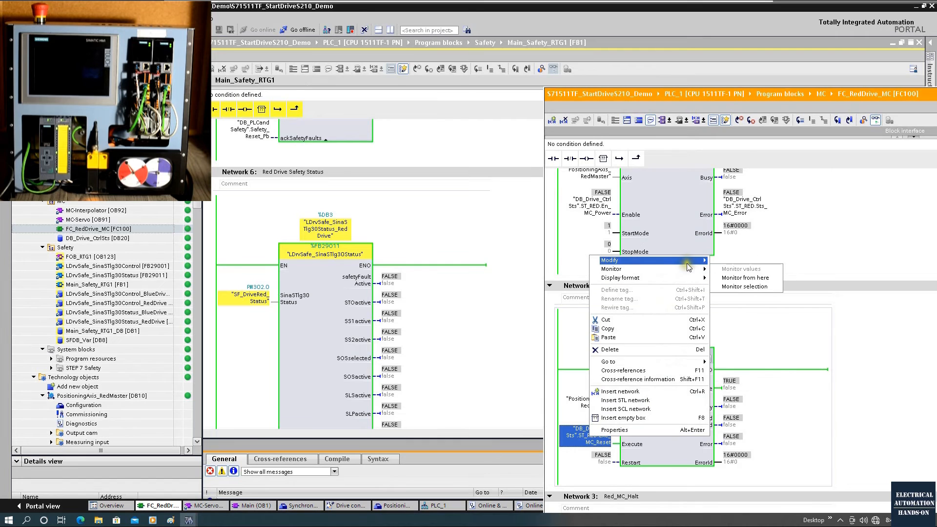
click(737, 261)
Set MC_POWER Enable to 1 so the Red axis is powered.
scroll(603, 264, up, 2)
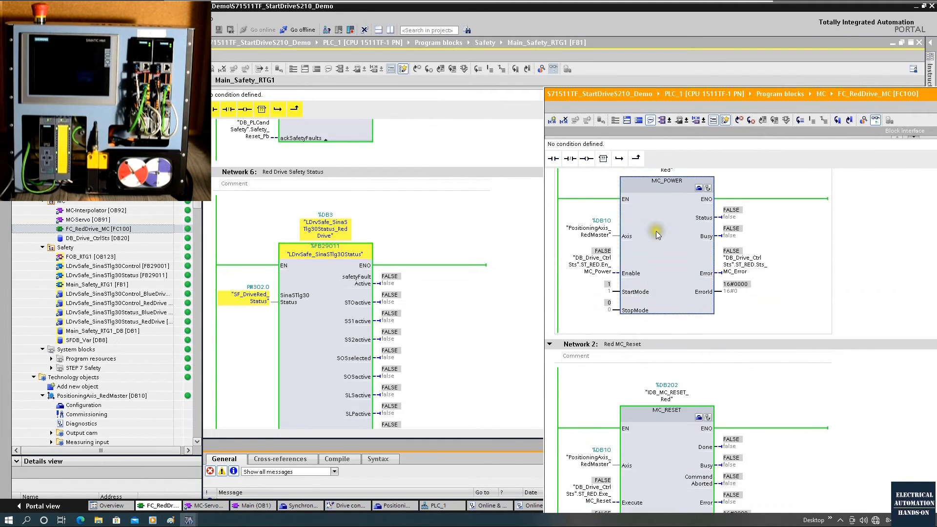
right_click(602, 264)
mouse_move(715, 265)
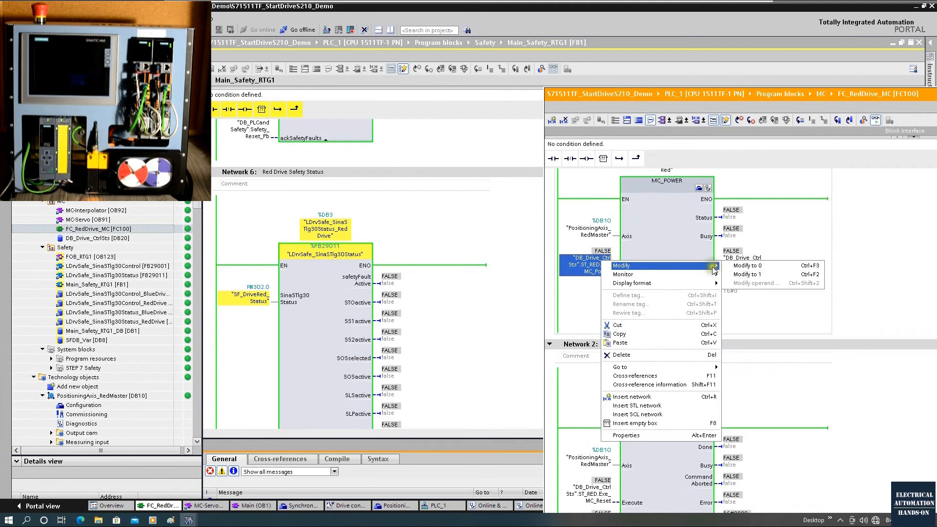
click(746, 274)
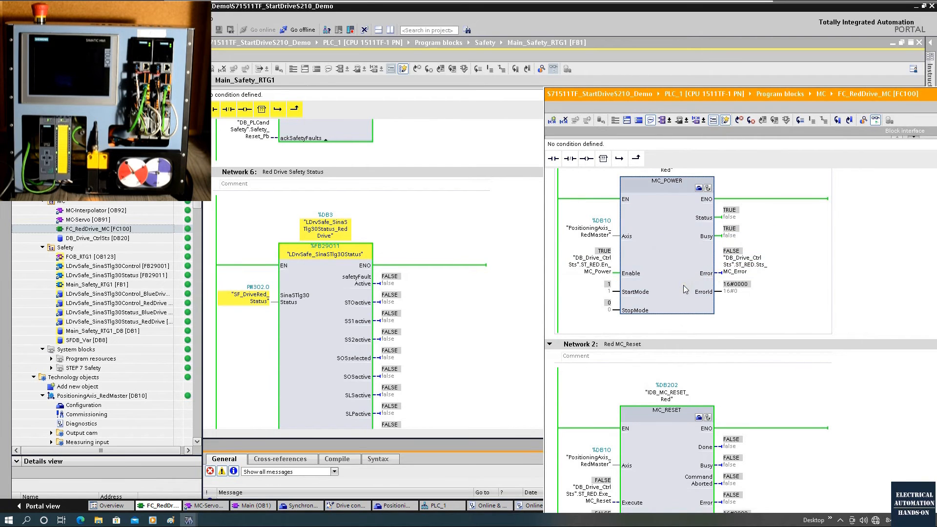
scroll(684, 287, down, 10)
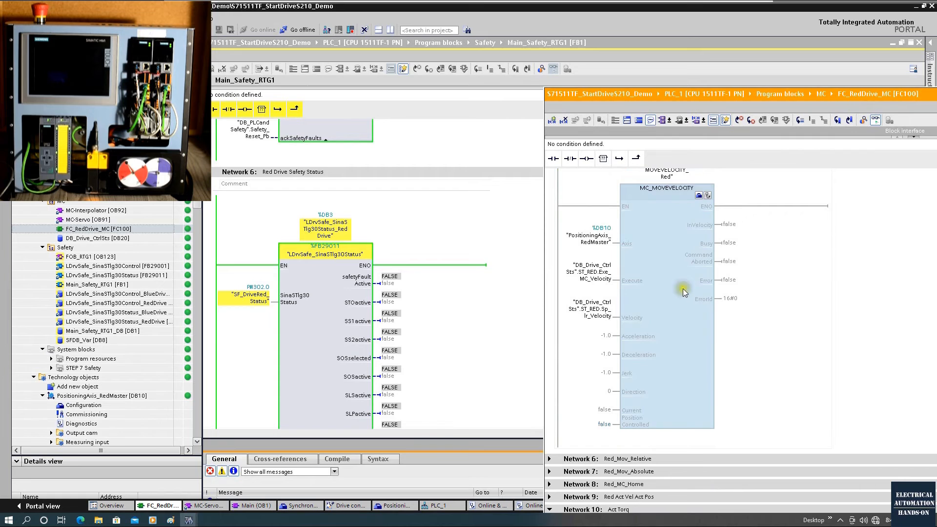
Set the MC_MOVEVELOCITY Velocity operand to 2000.
right_click(602, 308)
mouse_move(664, 312)
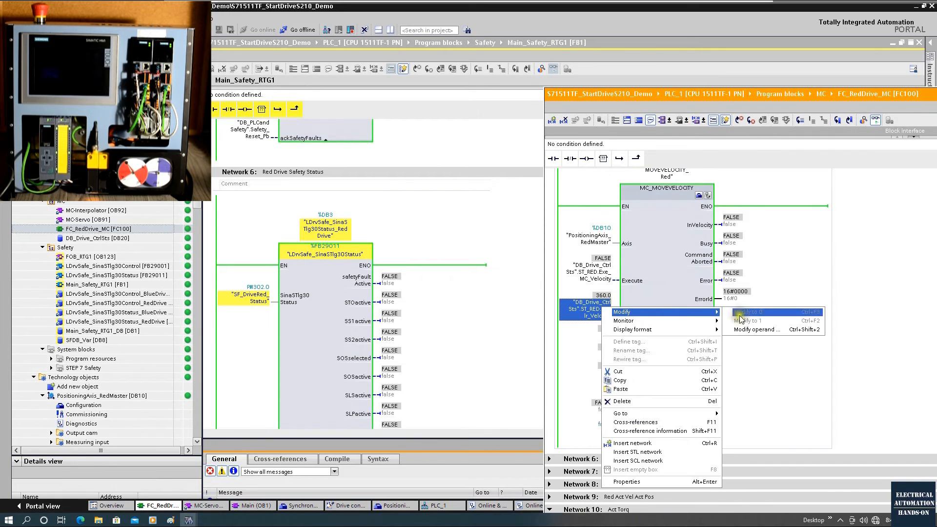
click(755, 329)
text(2000)
key(Return)
Set MC_MOVEVELOCITY Execute to 1 to start the velocity move.
click(639, 282)
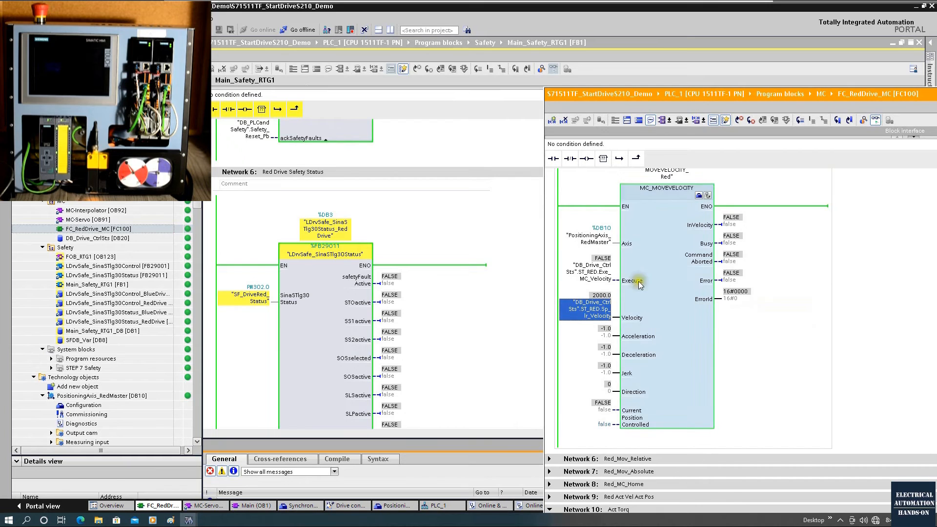
click(597, 276)
right_click(597, 278)
mouse_move(659, 283)
click(754, 280)
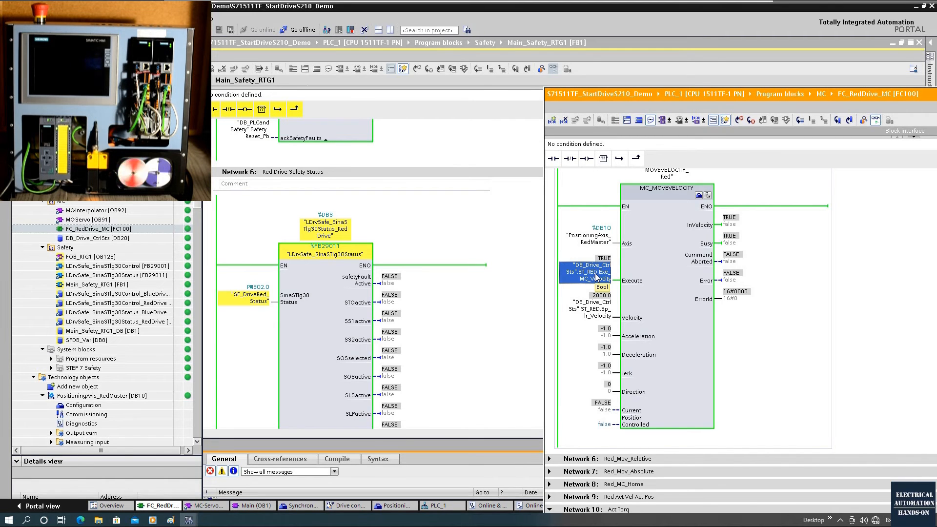
Select the SLS input of the LDrvSafe_SinaSTlg30Control block in the safety editor.
click(333, 288)
scroll(333, 288, up, 5)
scroll(333, 289, up, 2)
click(287, 351)
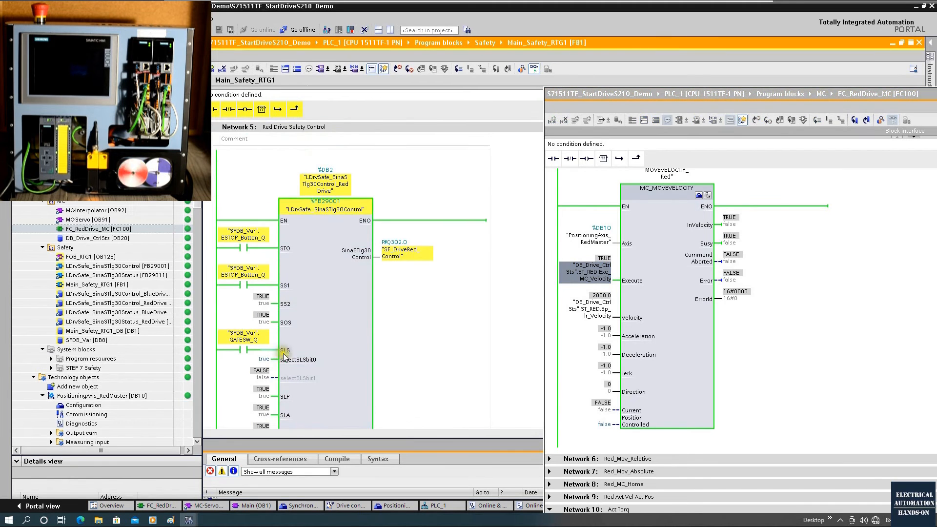
Pulse MC_HALT Execute to 1 to stop the Red axis, then back to 0.
click(331, 353)
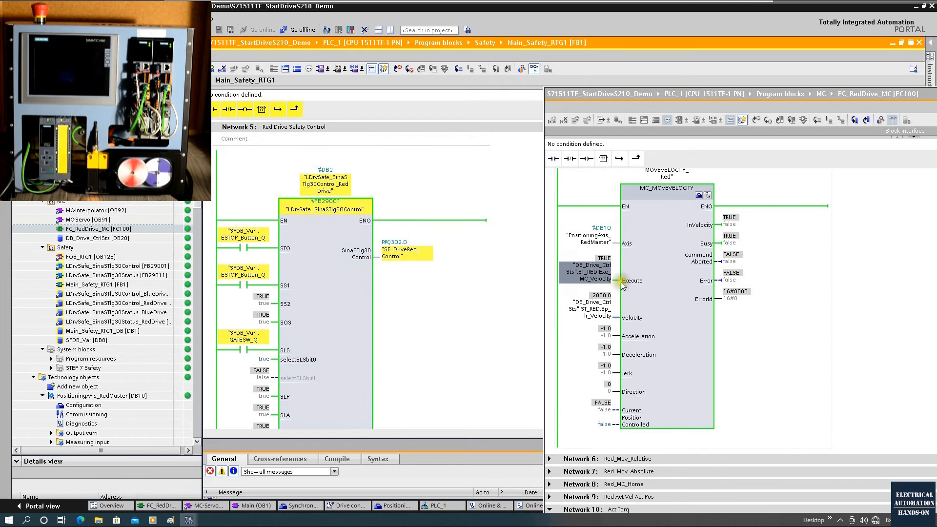
right_click(607, 276)
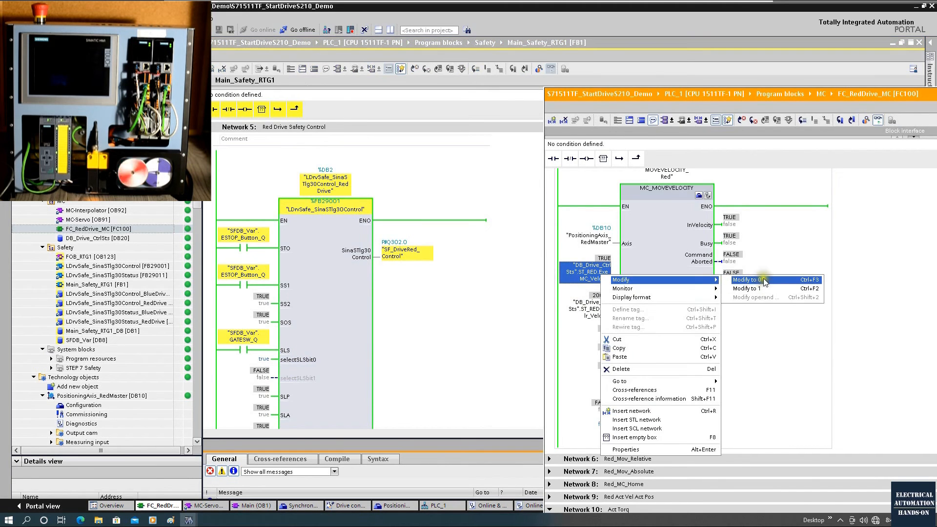
key(Escape)
scroll(668, 256, up, 5)
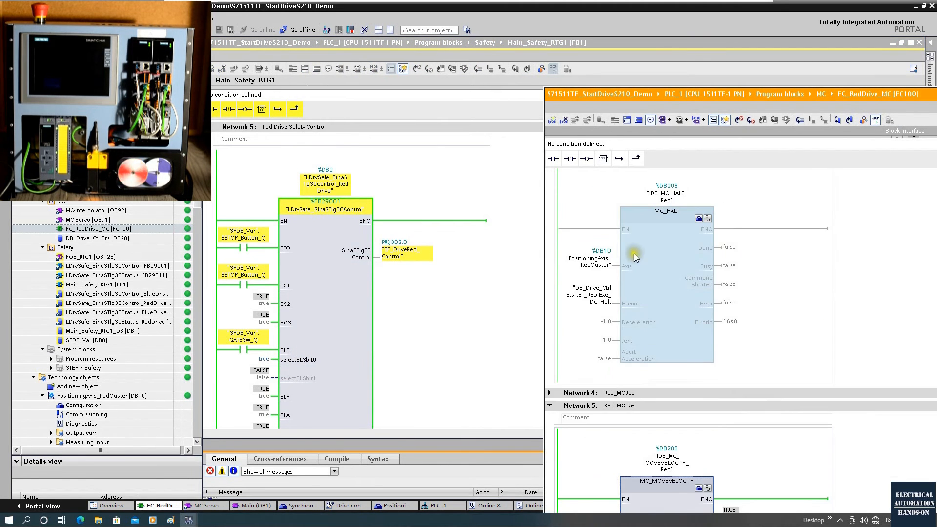
right_click(595, 300)
mouse_move(694, 303)
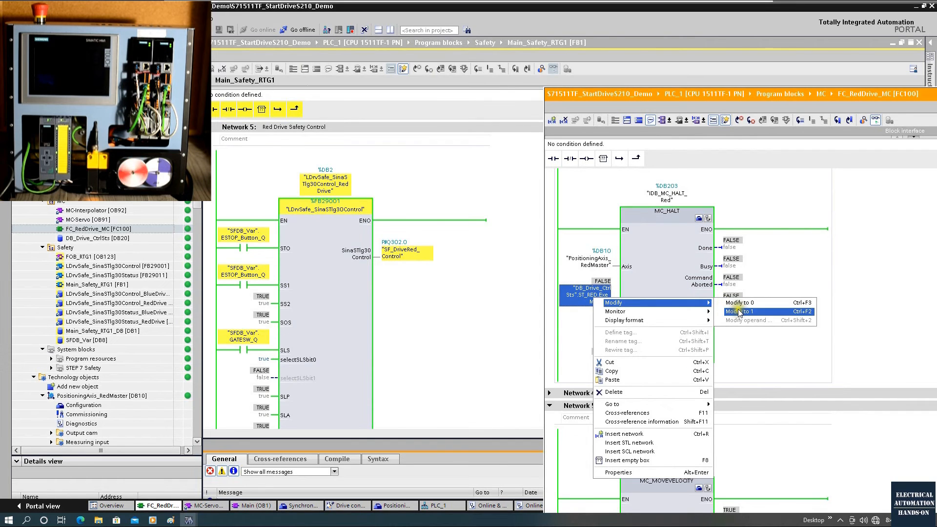
click(739, 312)
right_click(596, 297)
mouse_move(694, 301)
click(728, 302)
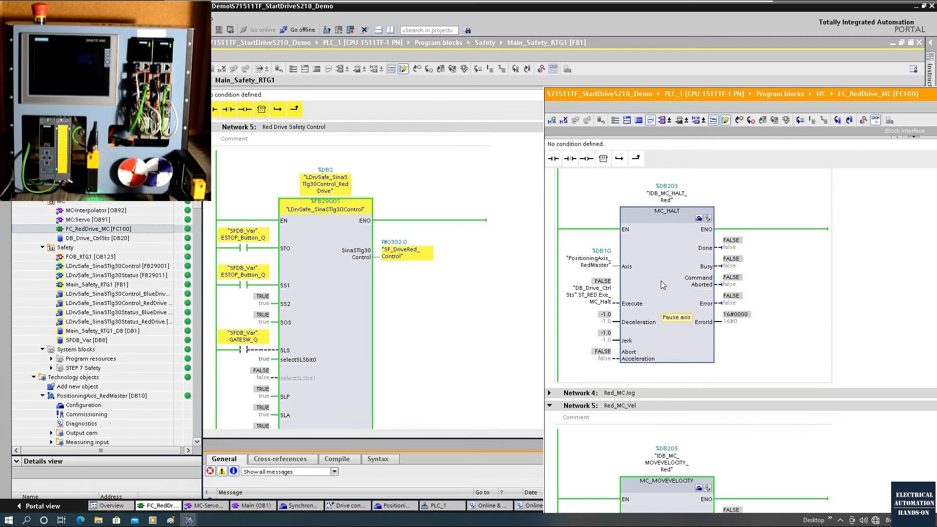
Expand the Red_MC_Jog network and consult the rev/min to deg/s conversion notes.
scroll(661, 280, down, 3)
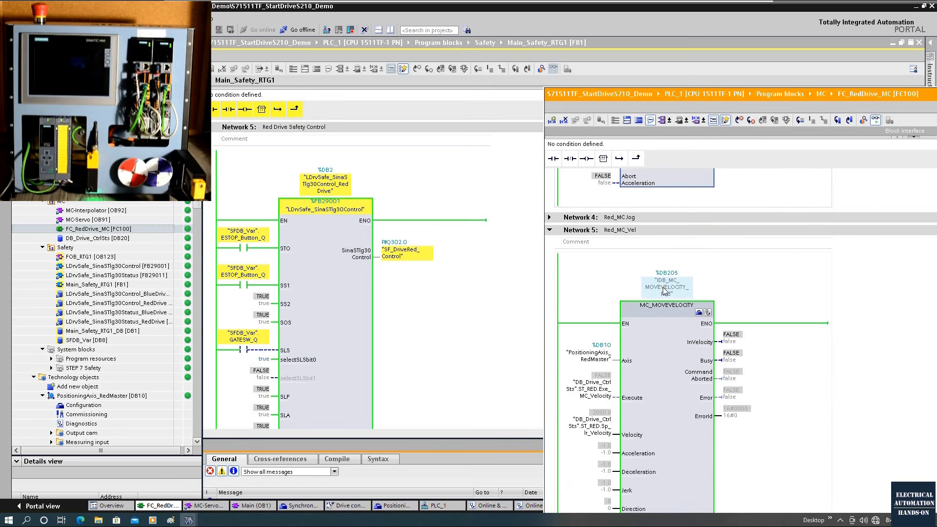
scroll(634, 274, up, 2)
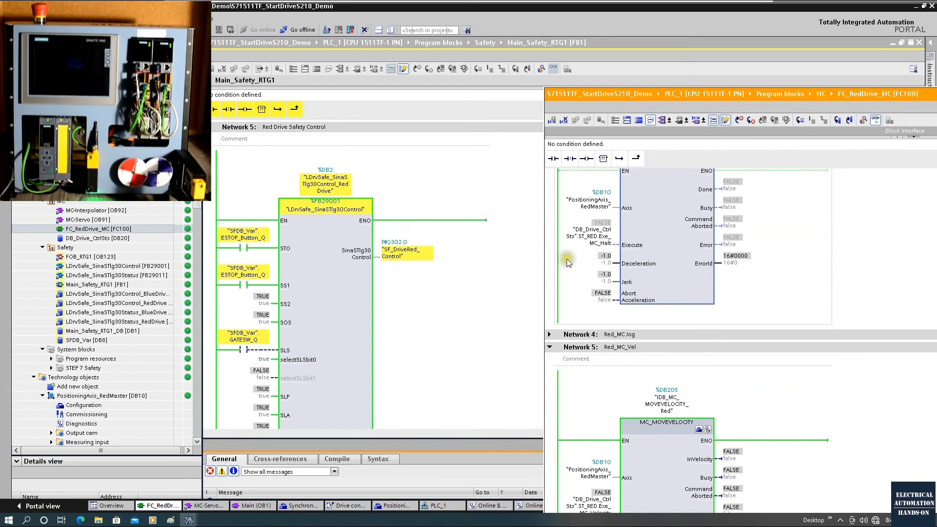
click(549, 334)
scroll(667, 356, down, 3)
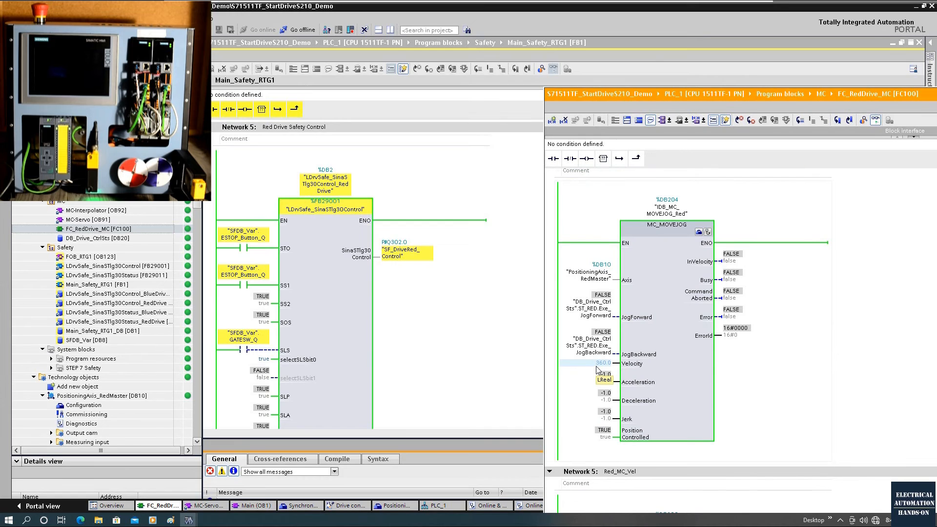
key(alt+Tab)
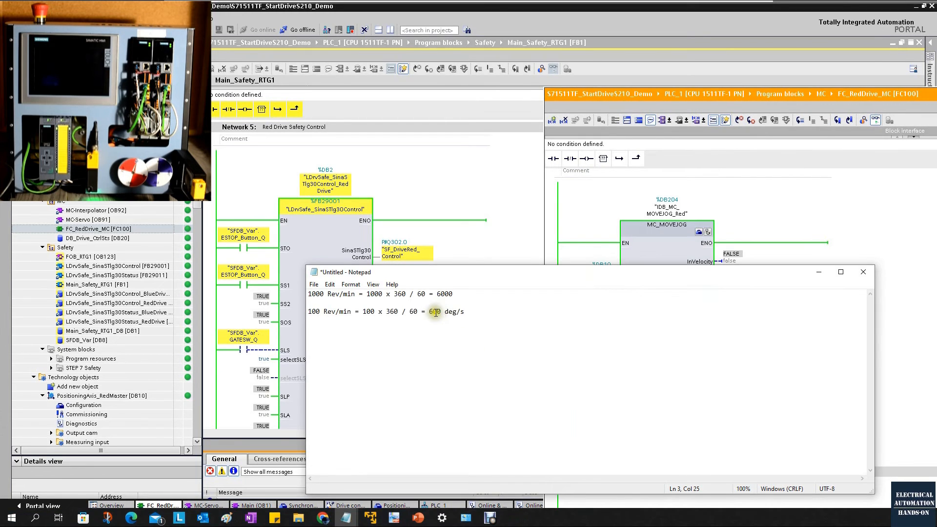
click(820, 272)
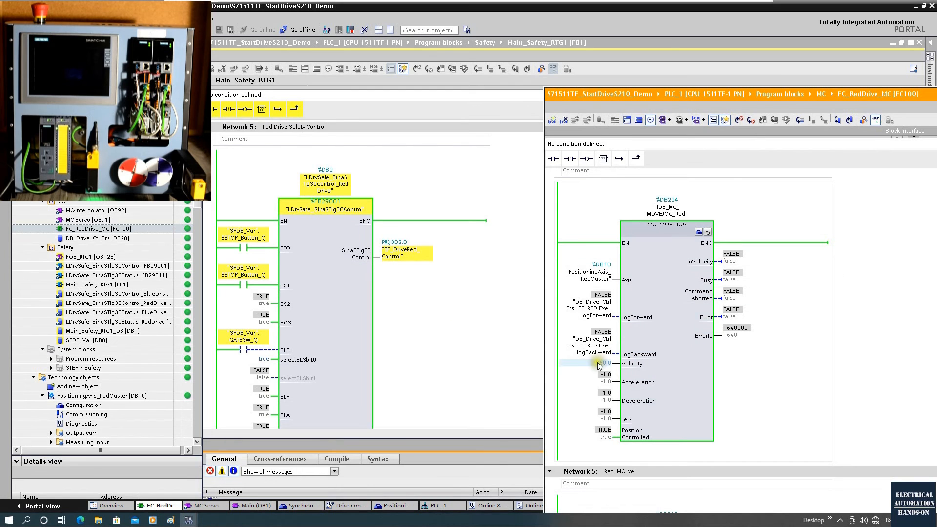
Jog the Red axis backward by setting JogBackward to 1, then back to 0.
right_click(597, 344)
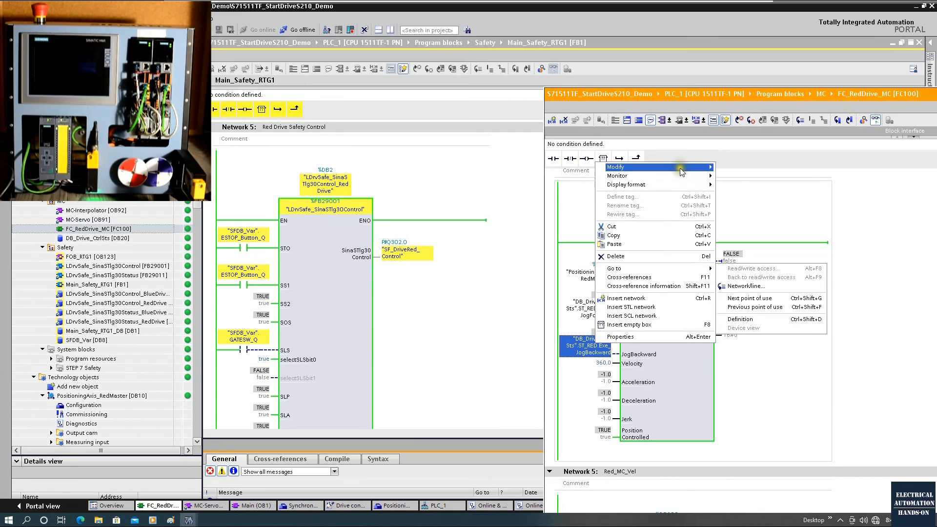
click(761, 168)
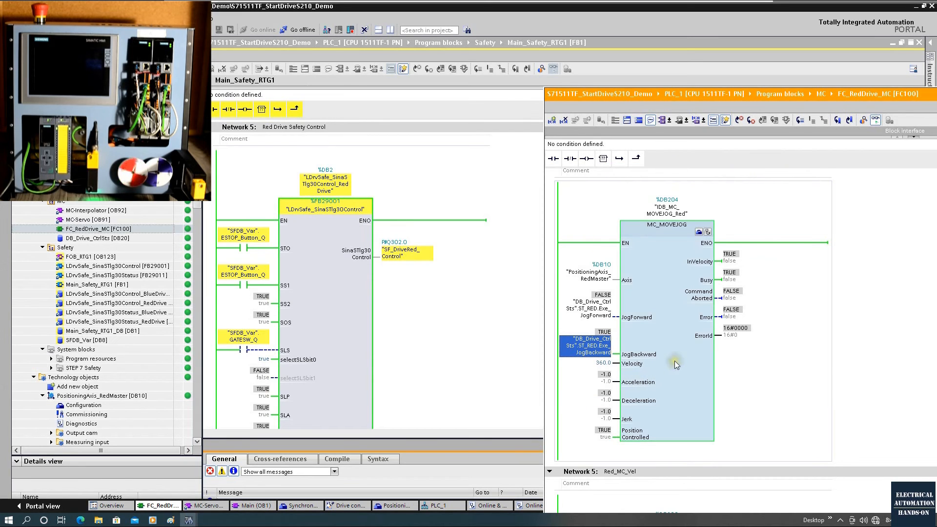
right_click(596, 344)
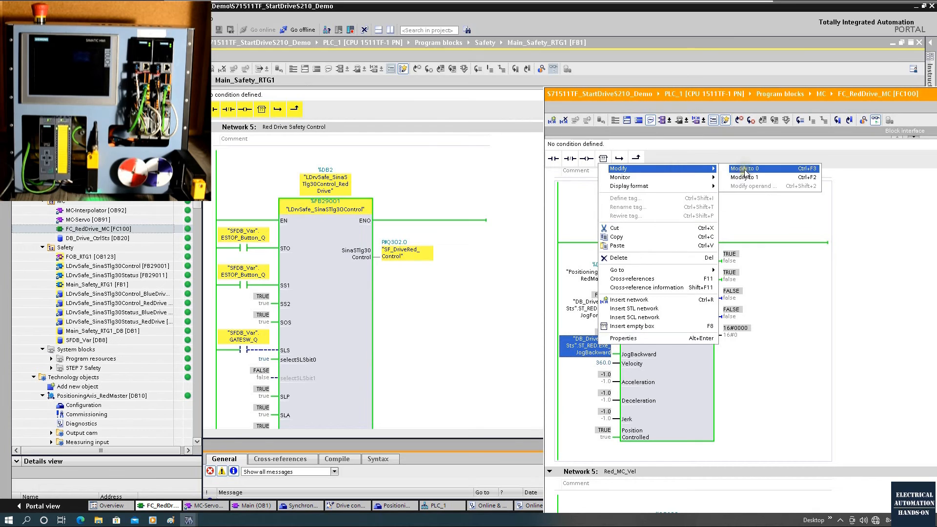
click(752, 178)
Jog the Red axis forward by setting JogForward to 1, then back to 0.
click(591, 308)
right_click(600, 312)
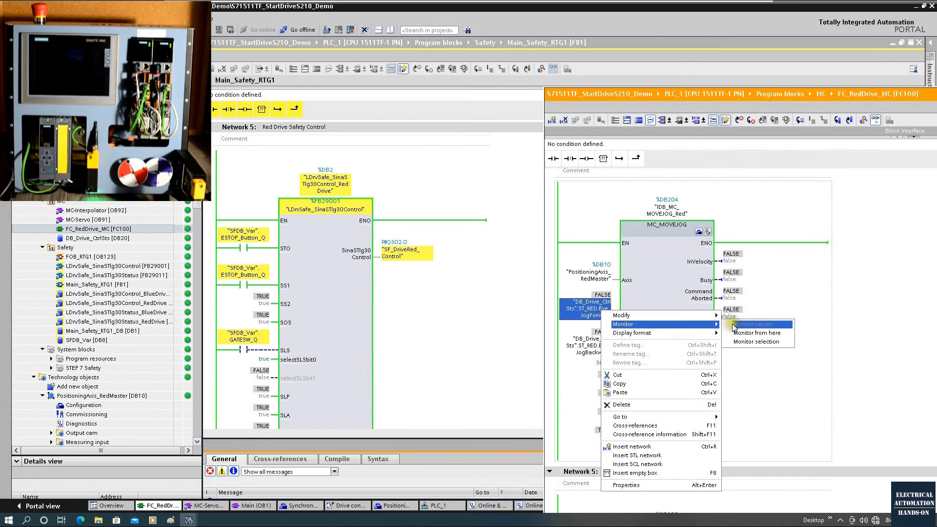
click(745, 320)
key(ctrl+F2)
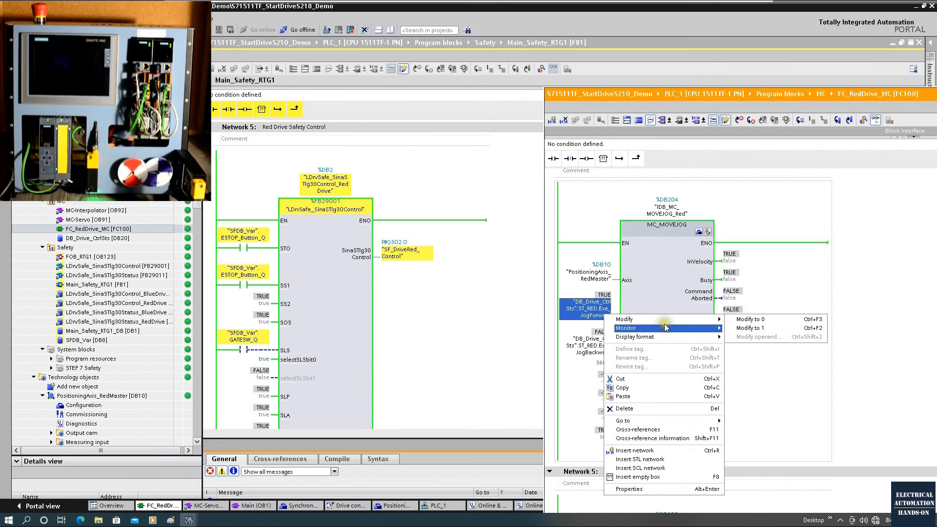
mouse_move(674, 320)
click(742, 320)
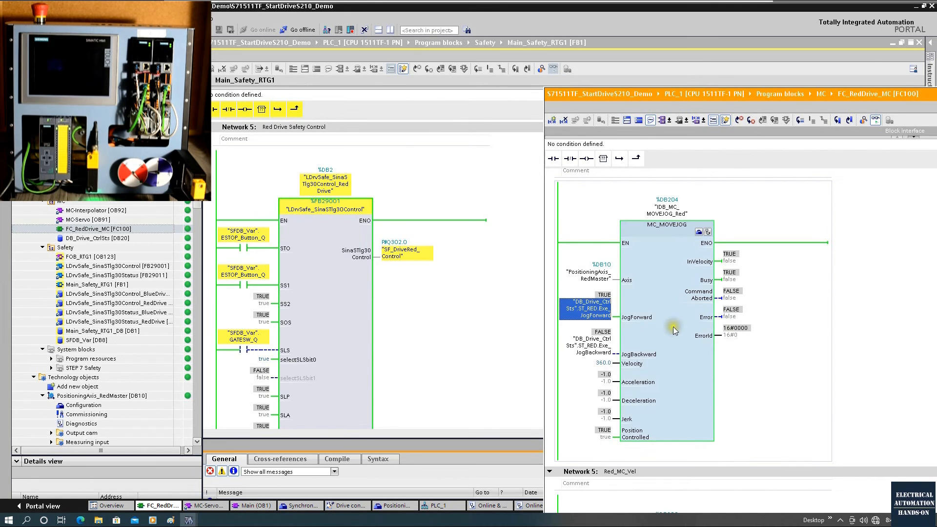
scroll(671, 357, down, 3)
Set the MC_MOVEVELOCITY Velocity to 550, just under the 600 deg/s limit.
scroll(673, 363, down, 5)
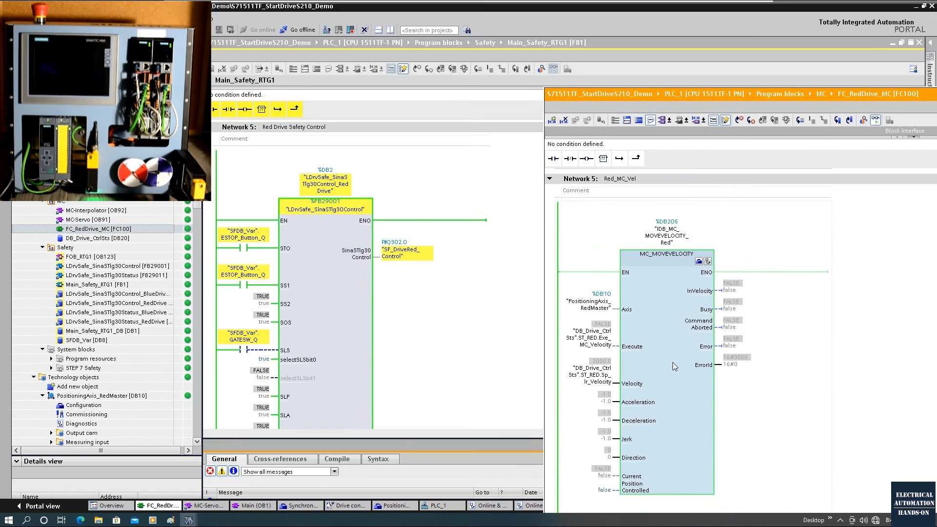
double_click(600, 314)
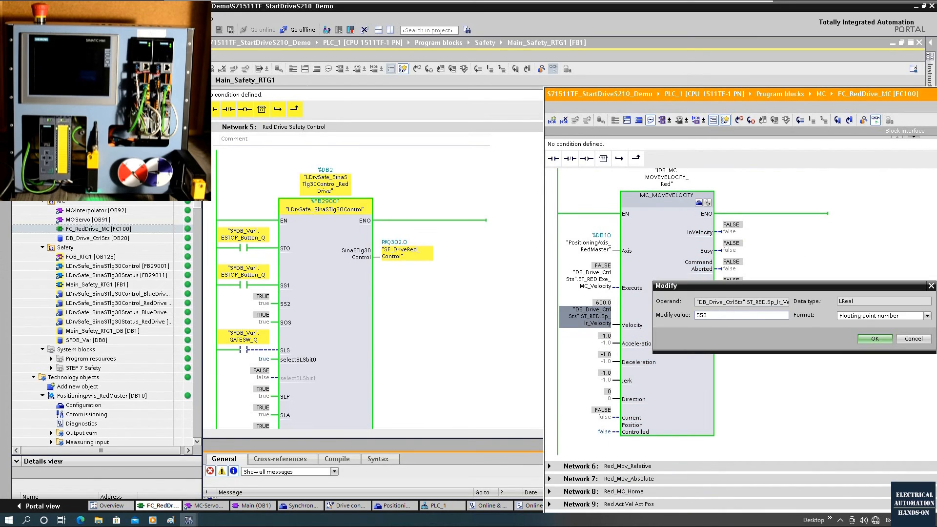
click(874, 338)
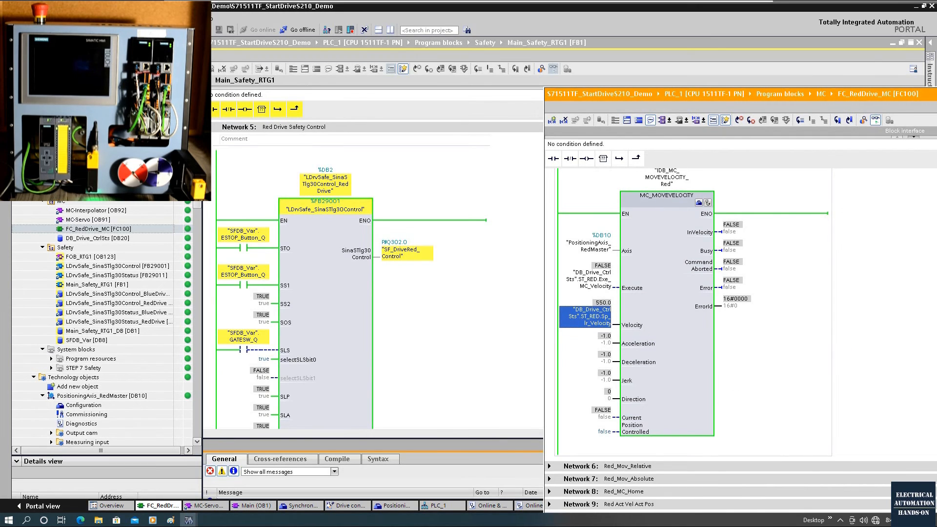
key(alt+Tab)
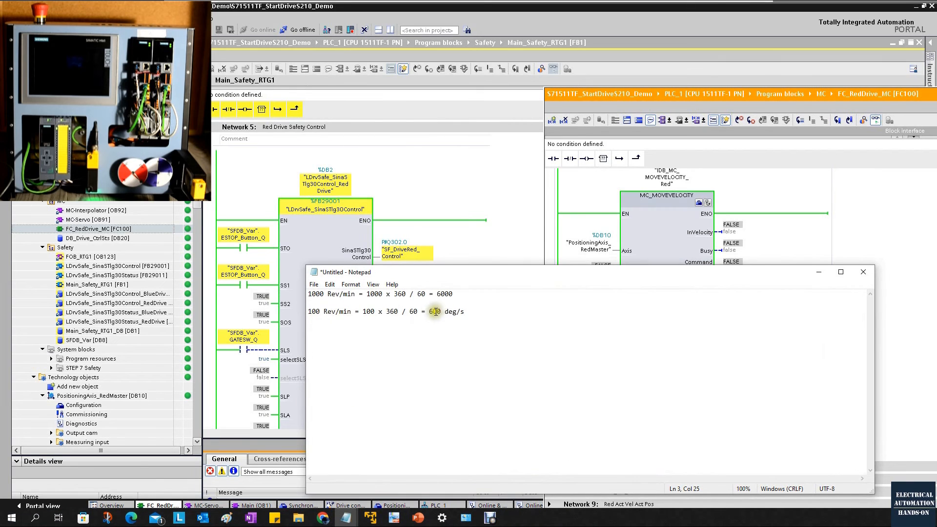
click(812, 273)
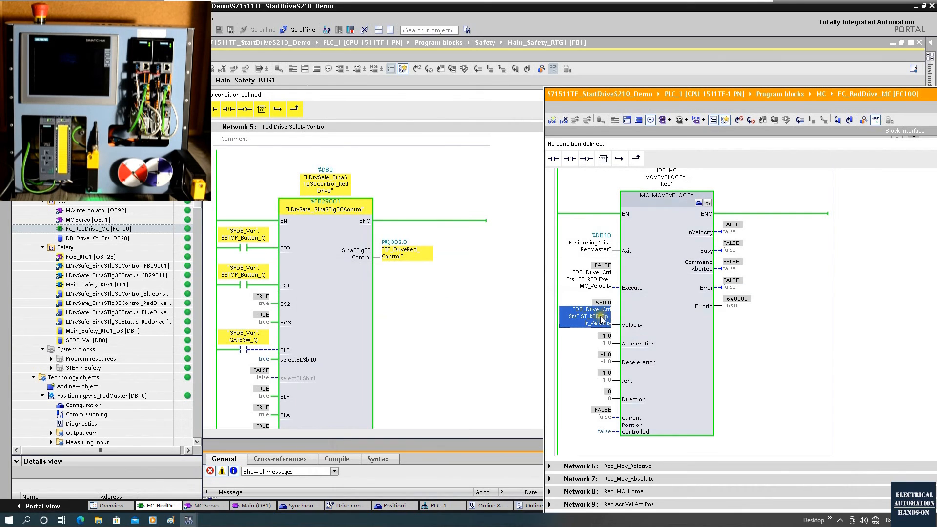
Run the velocity move by setting Execute to 1, then stop it with 0.
right_click(597, 323)
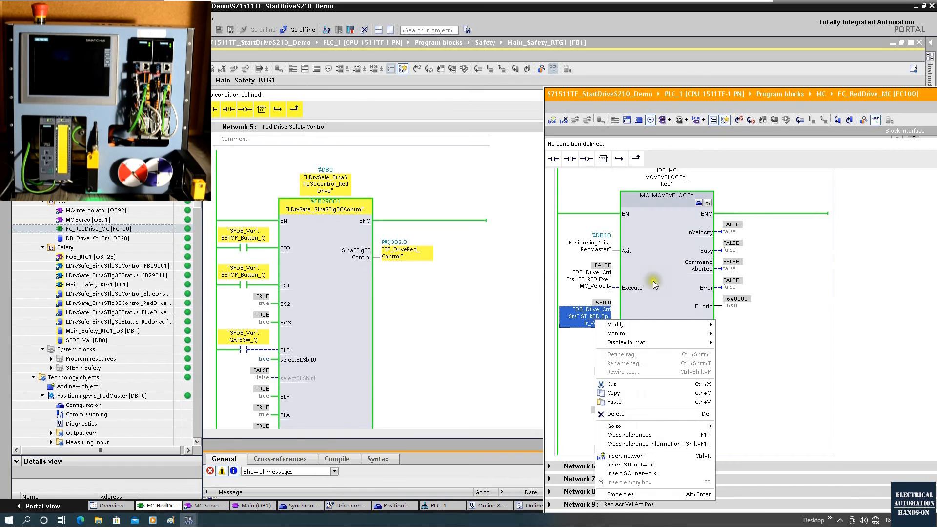
click(603, 281)
right_click(603, 280)
mouse_move(694, 286)
click(734, 296)
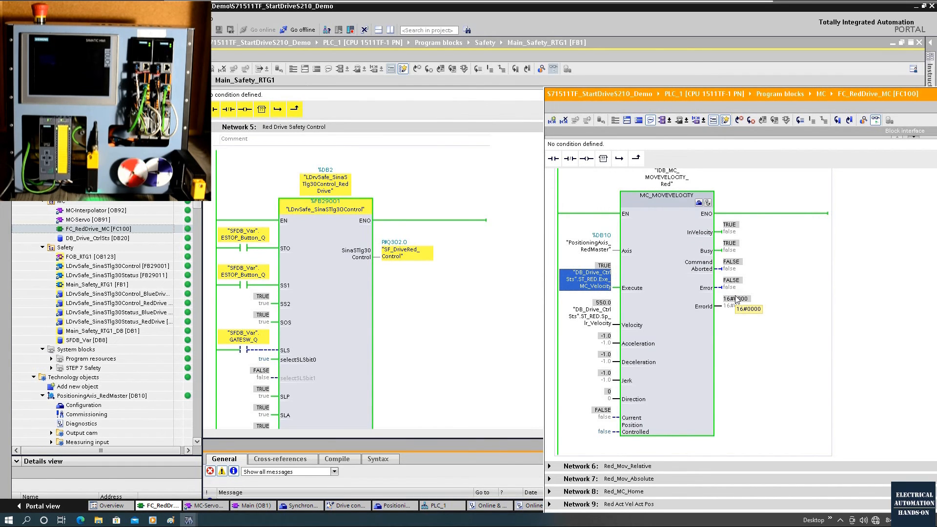
right_click(598, 275)
mouse_move(683, 278)
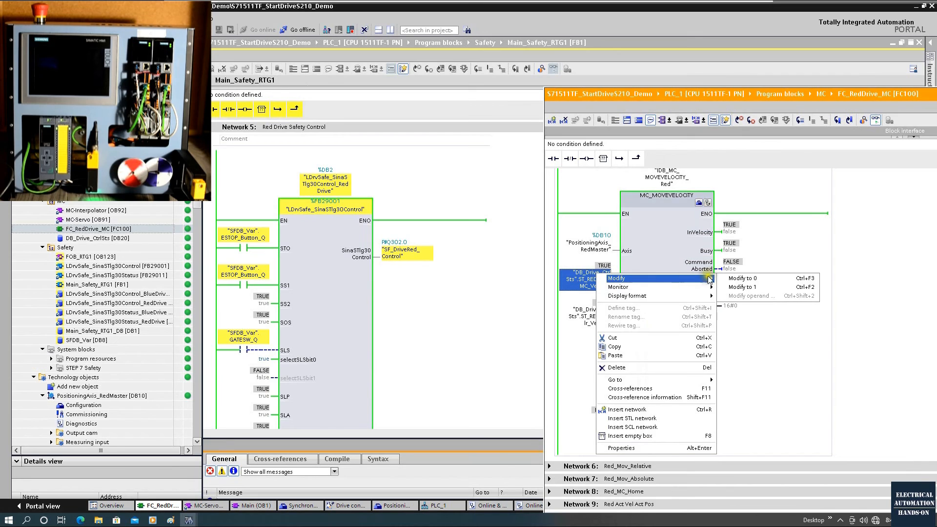
click(733, 279)
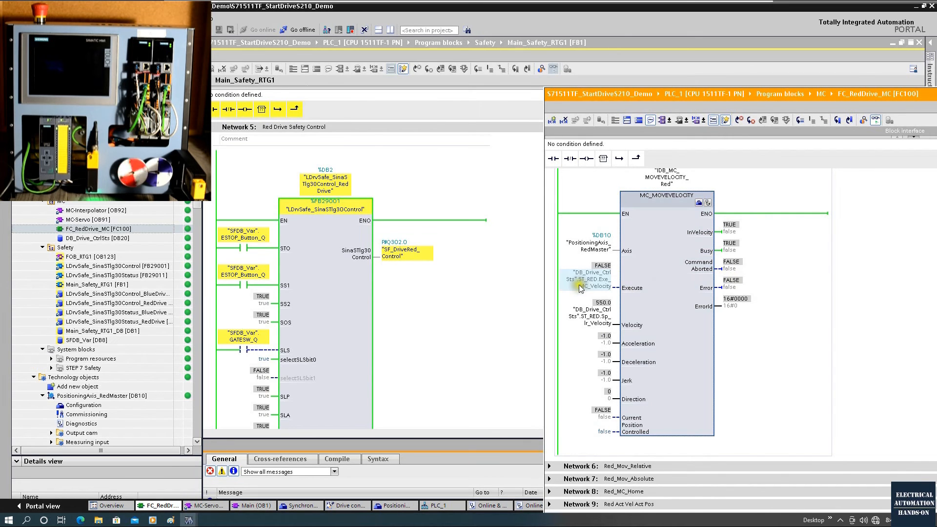
Set the MC_MOVEVELOCITY Velocity to 700.0, above the speed limit.
click(592, 316)
right_click(599, 319)
mouse_move(684, 323)
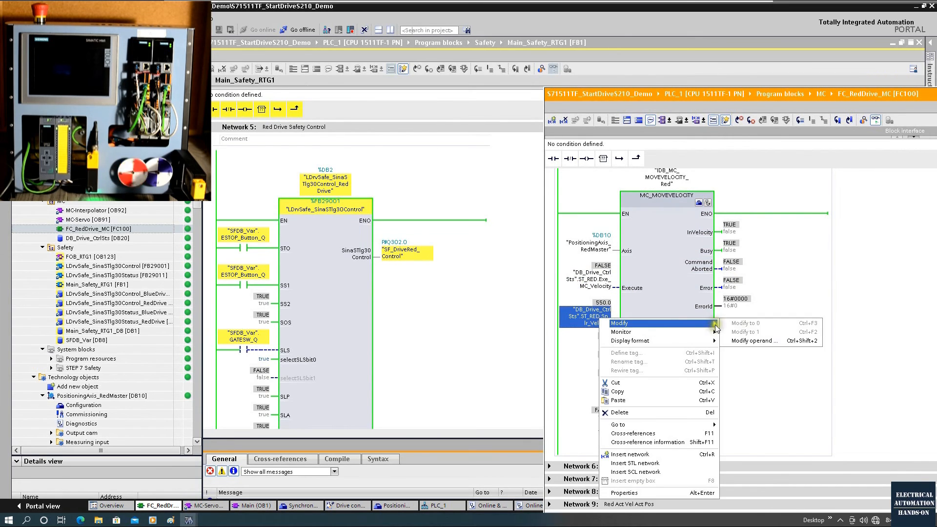
click(747, 342)
drag(768, 288, 805, 343)
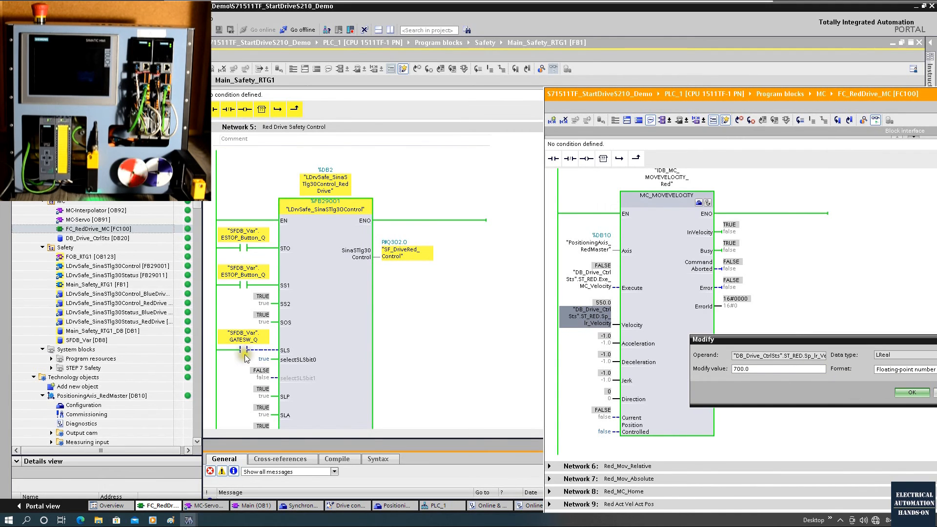
click(351, 358)
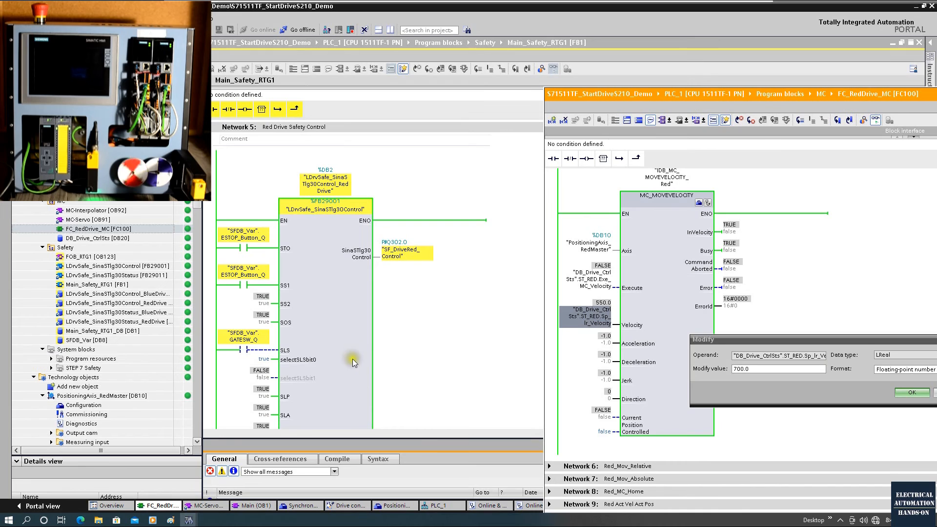
click(903, 394)
Set Execute to 1 to run at 700.0 and trip the SLS safety fault.
click(611, 316)
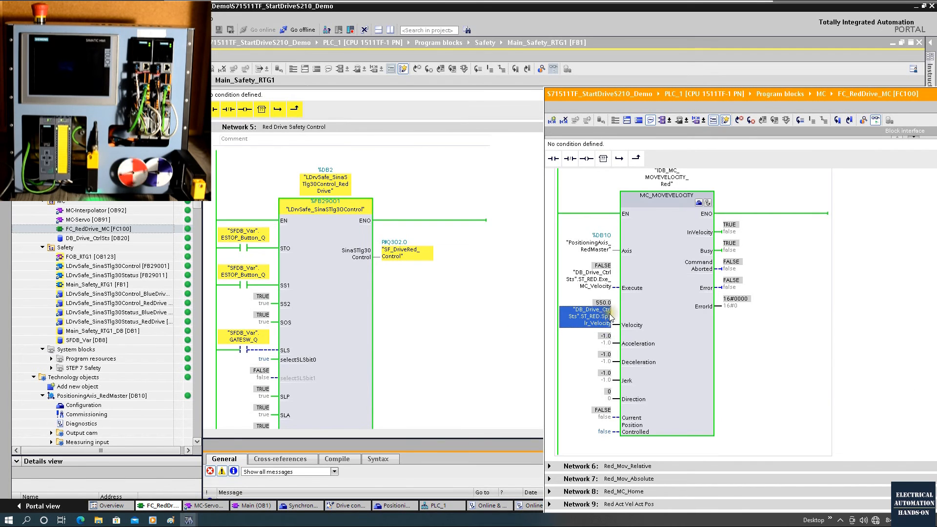
click(444, 323)
scroll(445, 323, down, 5)
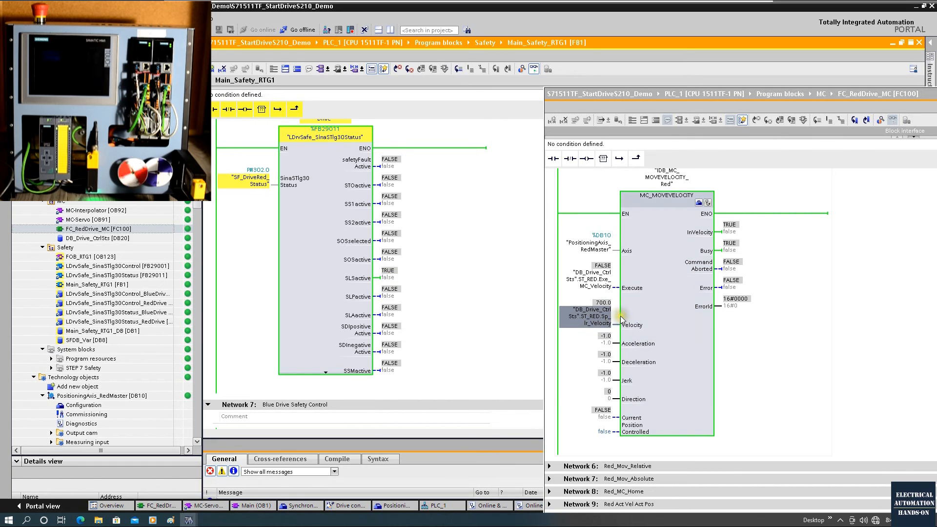
right_click(604, 277)
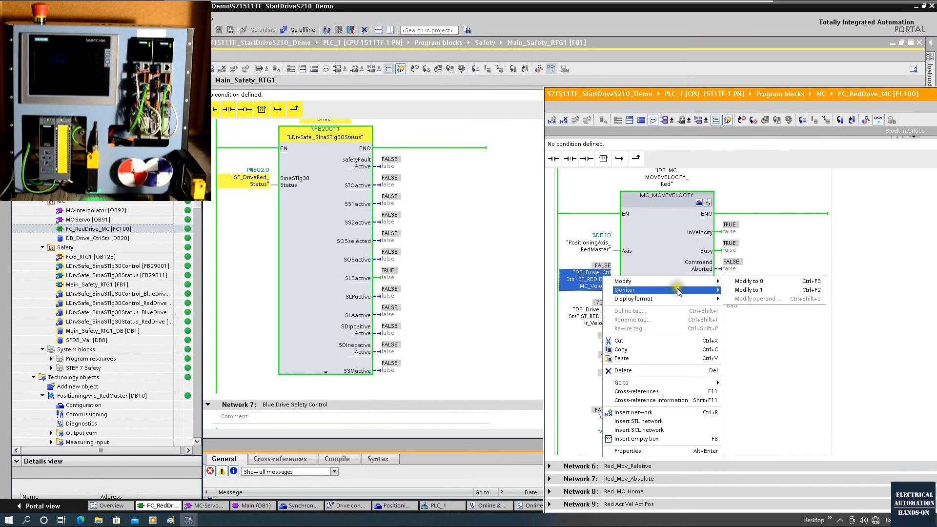
click(751, 295)
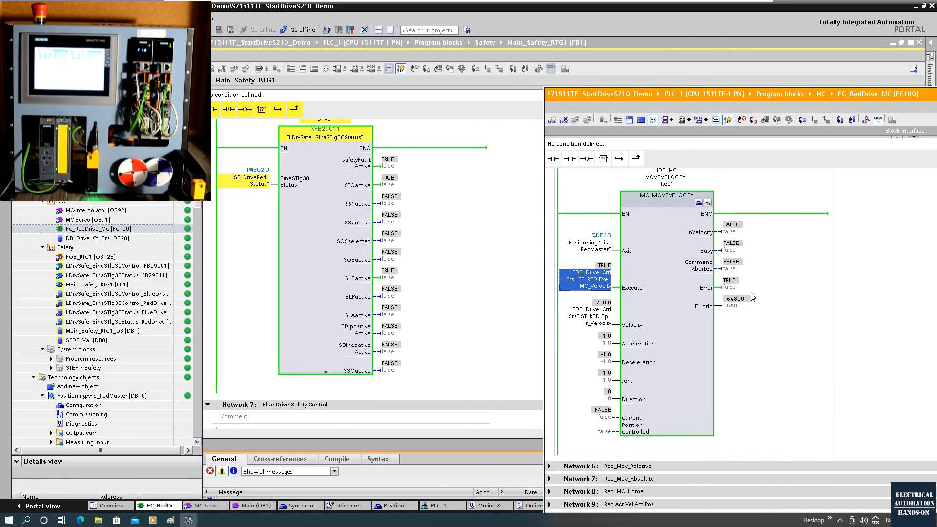
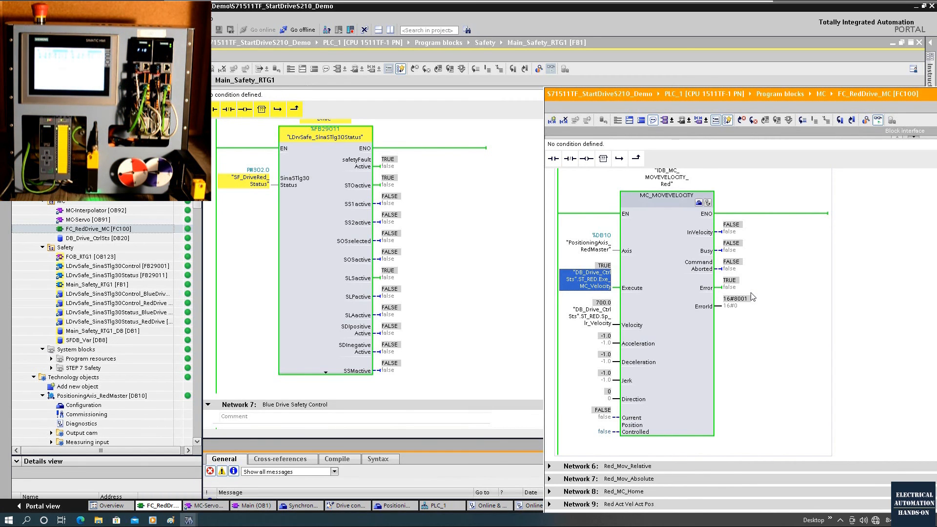
Modify the red MC_MOVEVELOCITY Execute to 0, clearing ErrorID back to 16#0000.
click(317, 244)
click(672, 292)
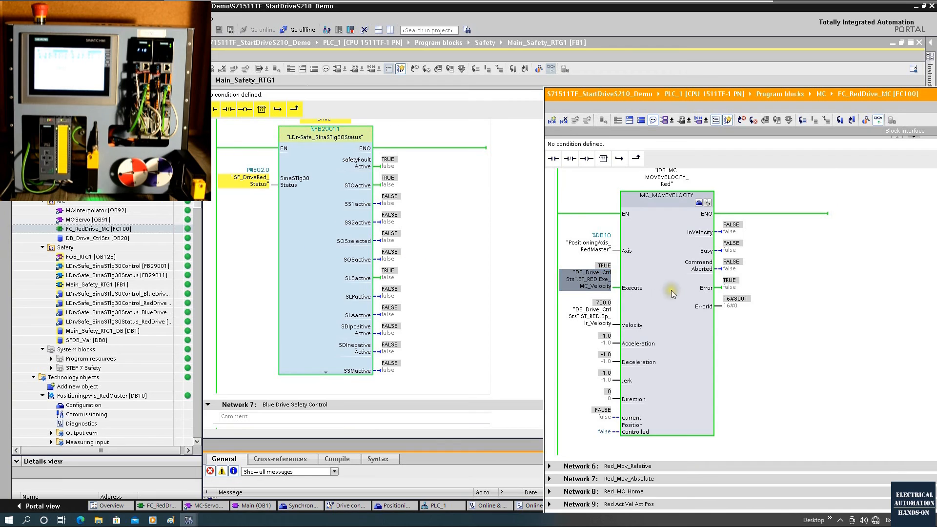
right_click(597, 281)
mouse_move(699, 289)
click(737, 285)
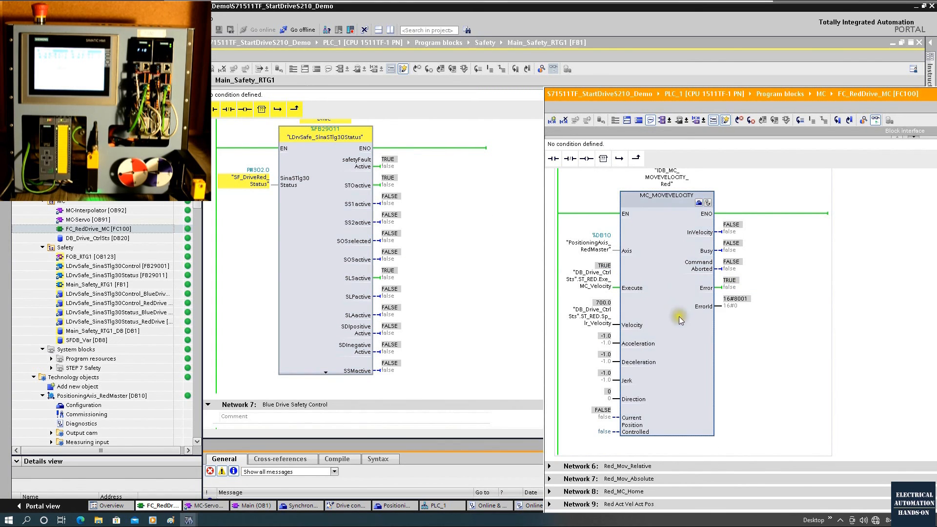
click(326, 247)
Force Safety_Reset_Pb in Main_Safety_RTG1 to TRUE.
scroll(327, 247, up, 7)
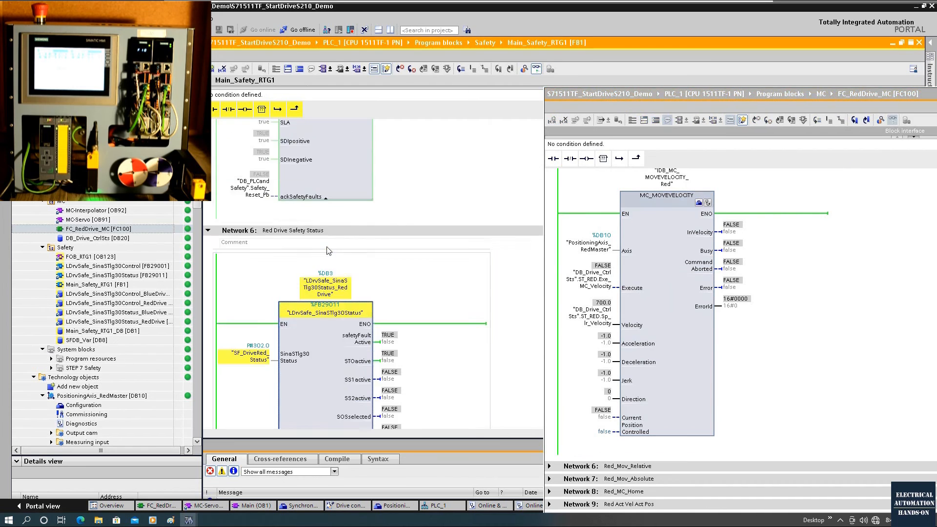
scroll(296, 274, up, 8)
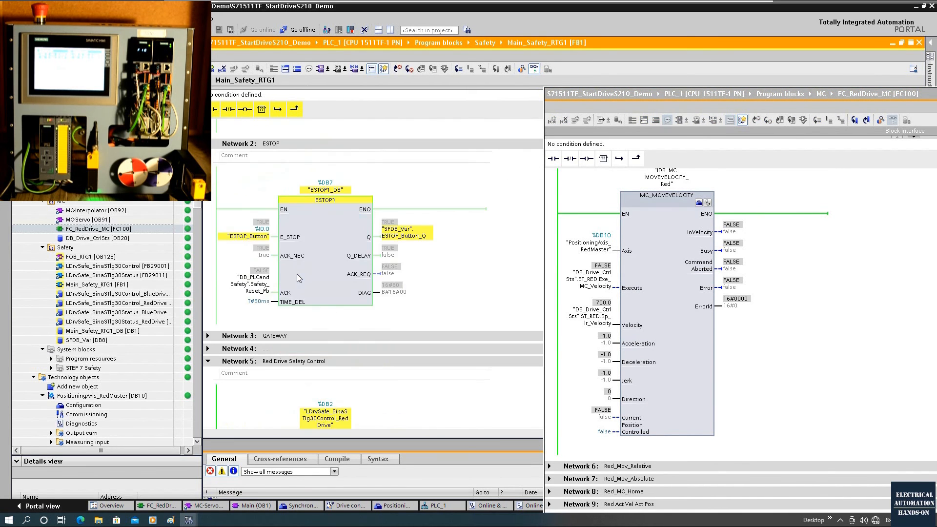
scroll(297, 274, down, 8)
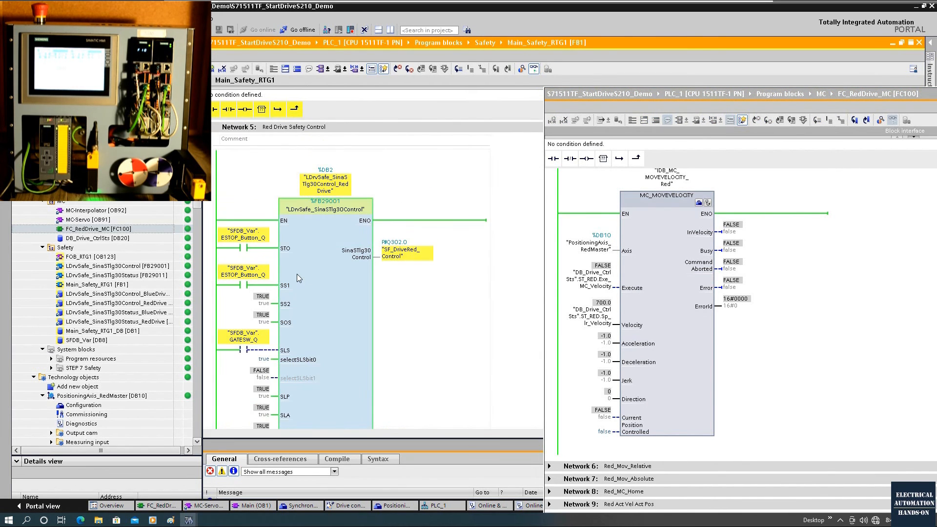
scroll(297, 274, down, 3)
right_click(253, 365)
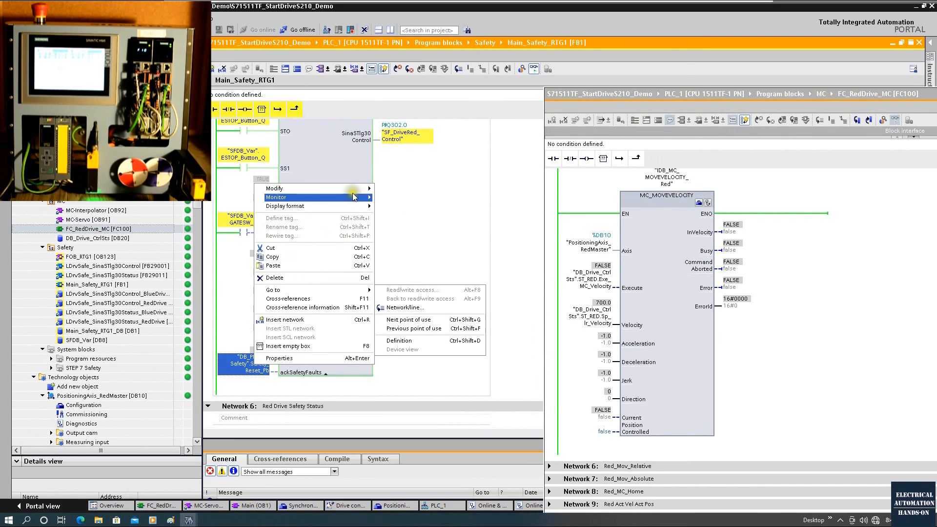
mouse_move(351, 197)
click(417, 193)
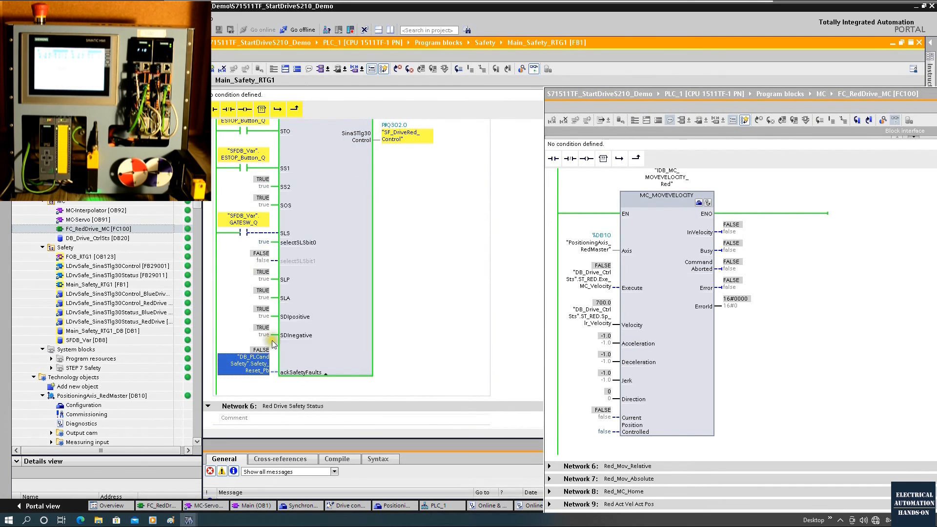
right_click(258, 365)
mouse_move(361, 187)
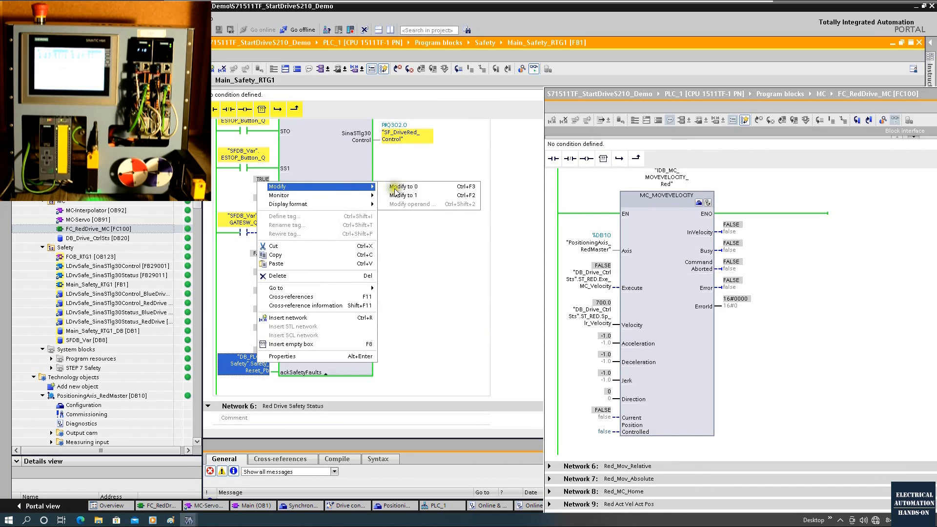
click(395, 187)
Return Safety_Reset_Pb to FALSE to finish the acknowledge pulse.
click(330, 330)
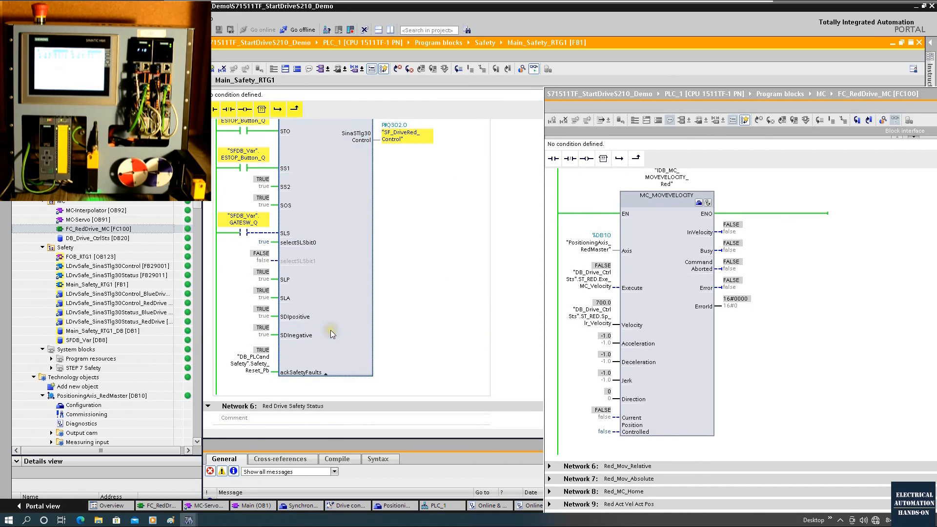
click(261, 371)
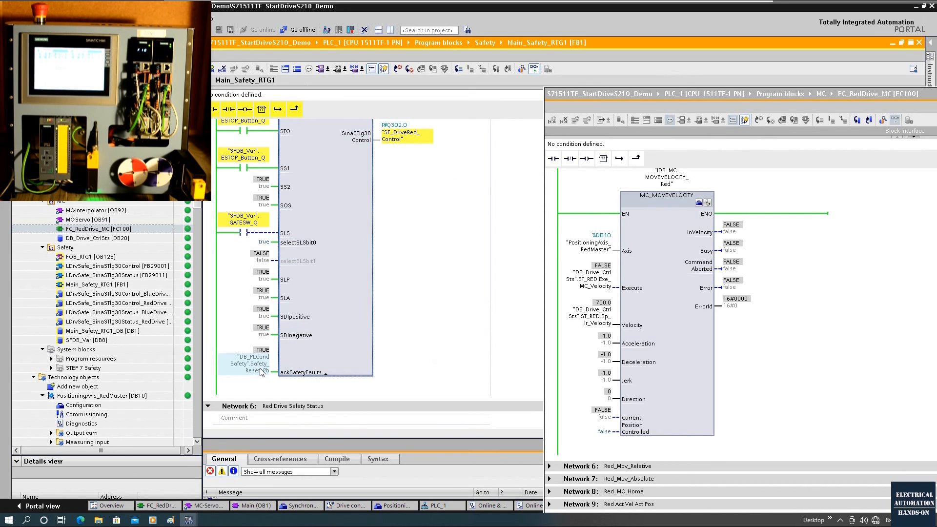
right_click(261, 371)
mouse_move(345, 193)
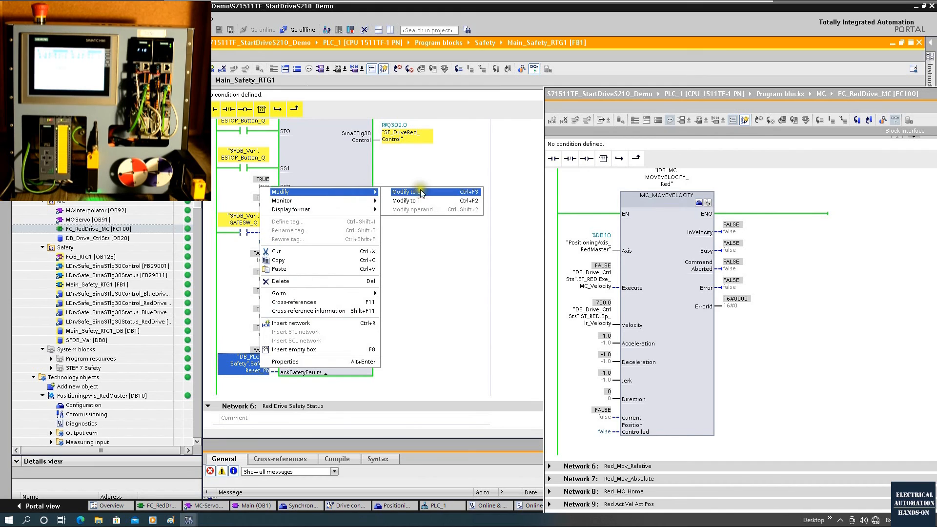
click(416, 210)
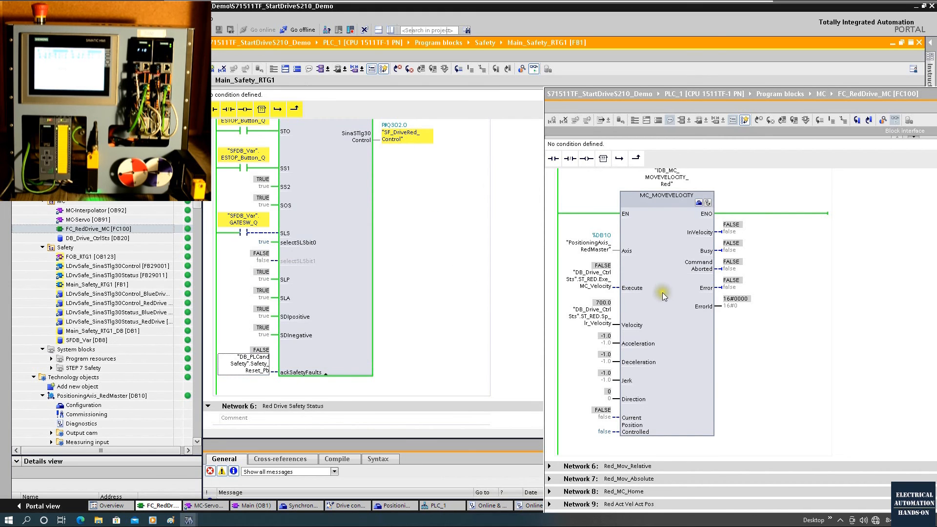
Pulse the Network 2 MC_RESET Execute to 1 and back to 0, clearing ErrorID to 16#0000.
click(662, 292)
scroll(663, 292, up, 10)
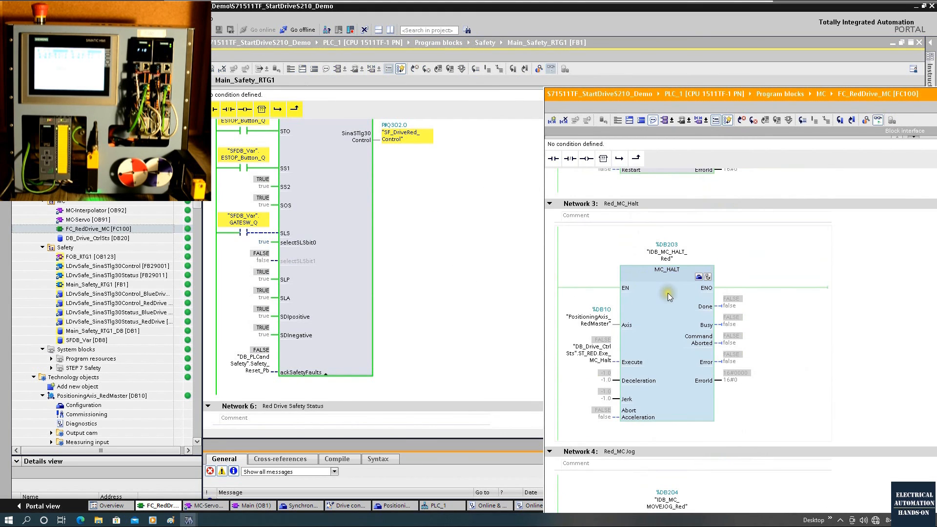
scroll(668, 294, up, 3)
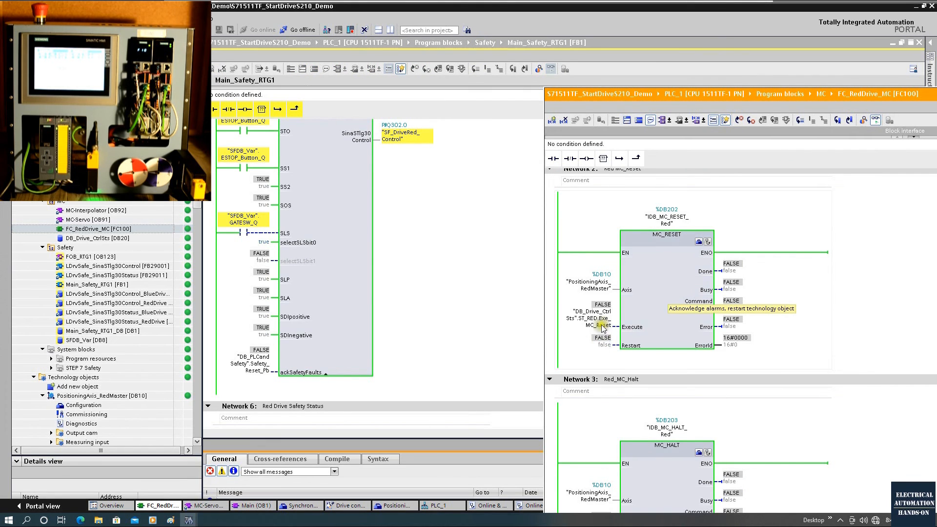
right_click(603, 326)
mouse_move(715, 328)
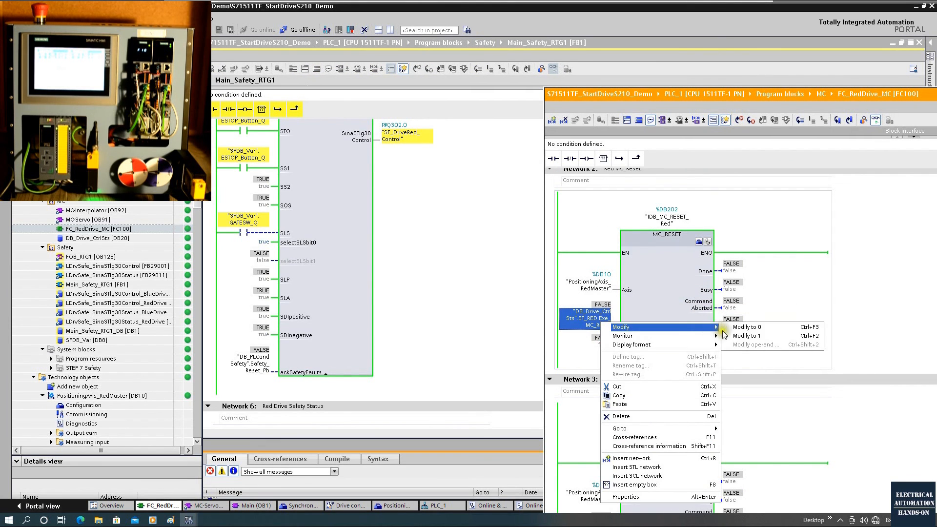
click(754, 337)
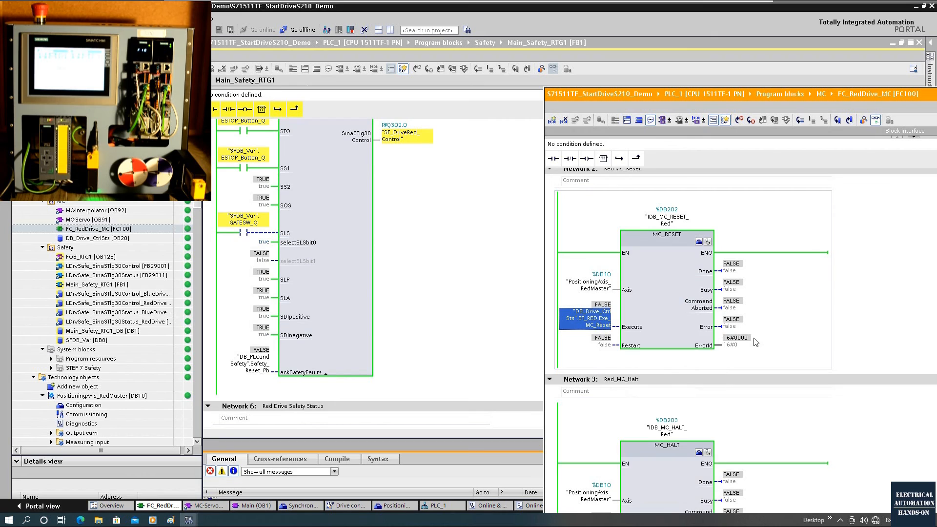
right_click(596, 320)
mouse_move(677, 328)
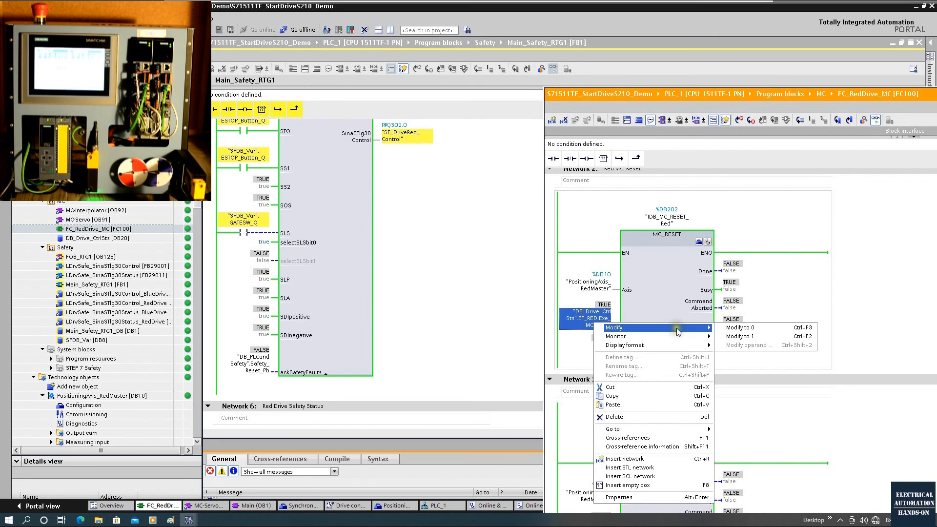
click(740, 329)
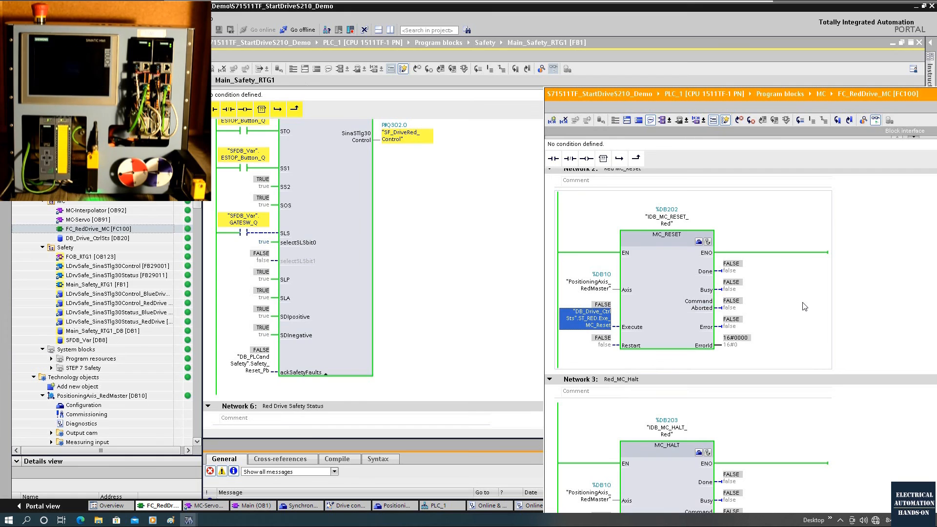
Jog the red axis forward at 360.0 with JogForward set to 1, then 0.
scroll(805, 307, down, 5)
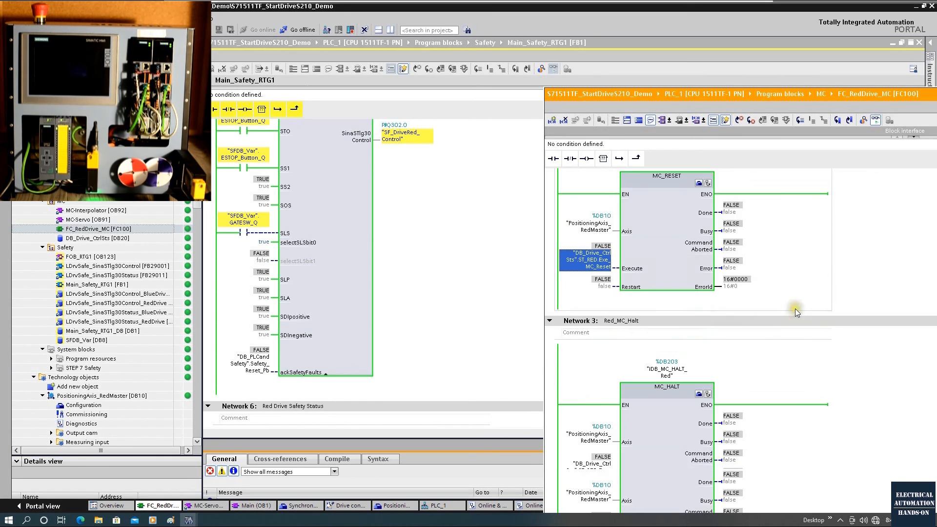
scroll(806, 314, down, 4)
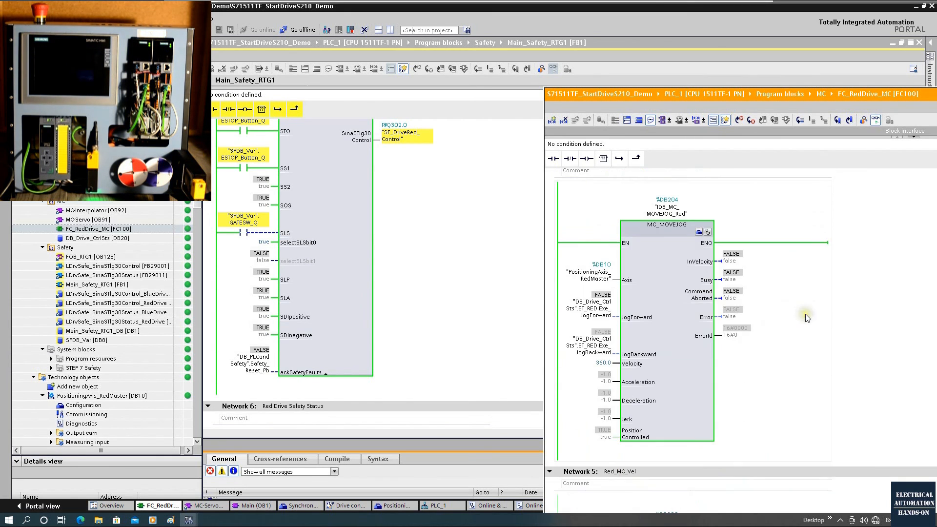
scroll(742, 354, down, 1)
scroll(742, 355, down, 3)
scroll(597, 362, up, 4)
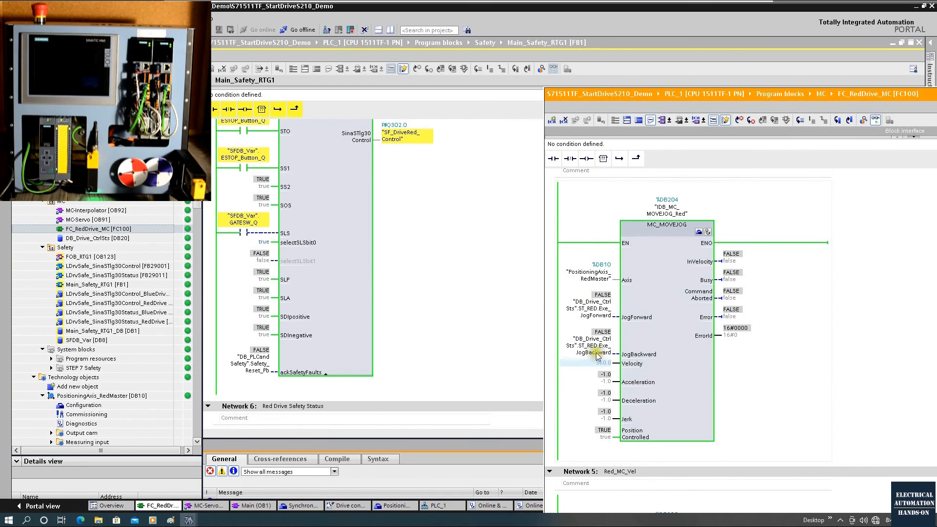
right_click(604, 303)
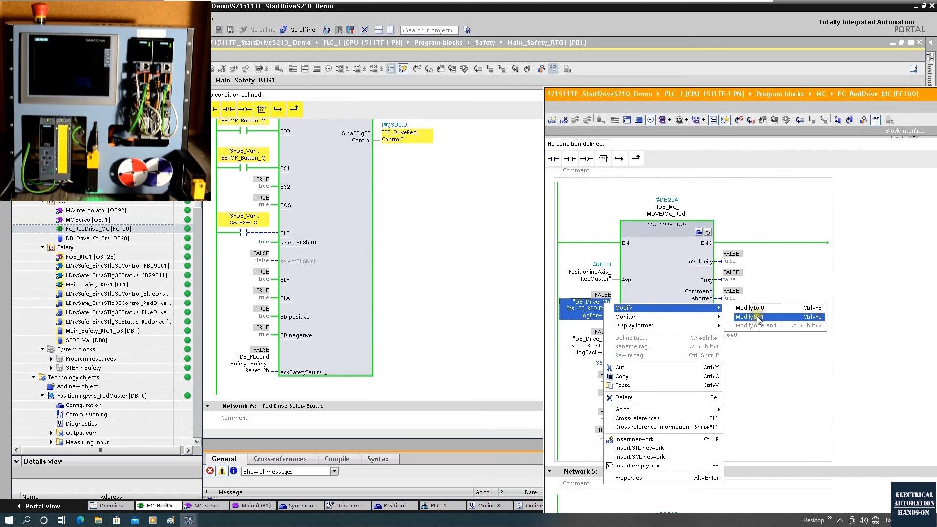
click(747, 306)
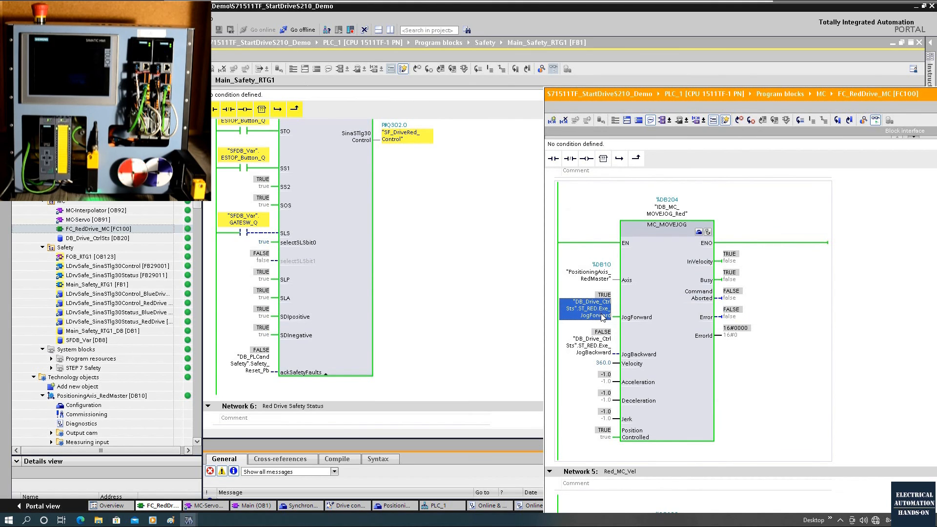
right_click(603, 317)
click(744, 321)
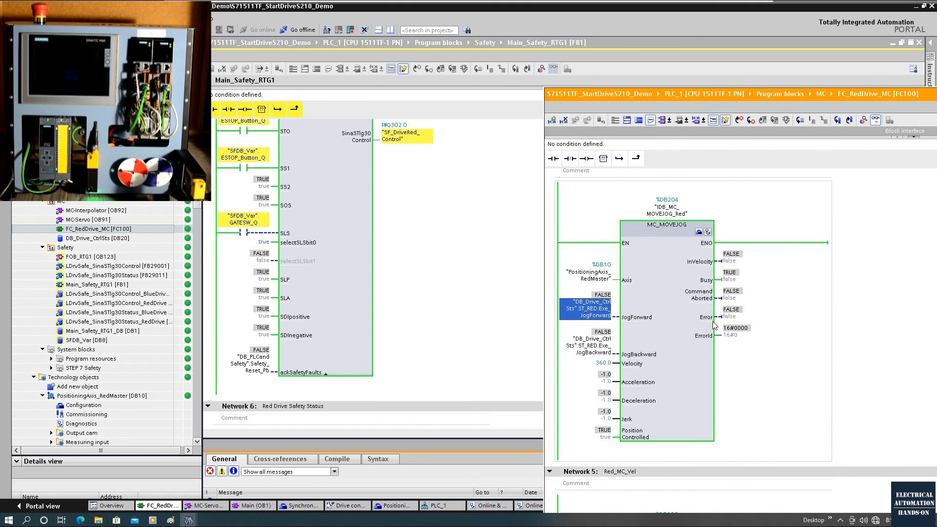
scroll(714, 325, down, 10)
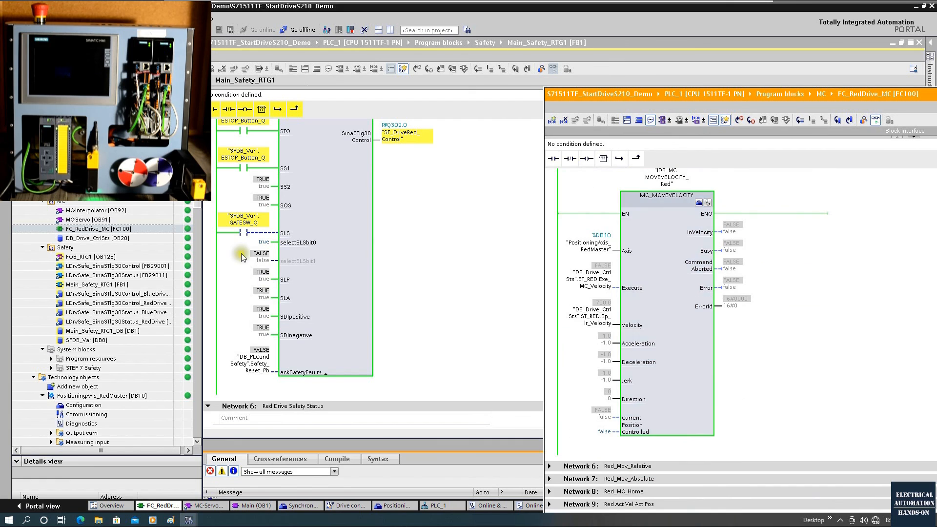
click(608, 315)
Set MC_MOVEVELOCITY Execute to 1 at 700.0, tripping STO with ErrorID 16#8001.
right_click(596, 282)
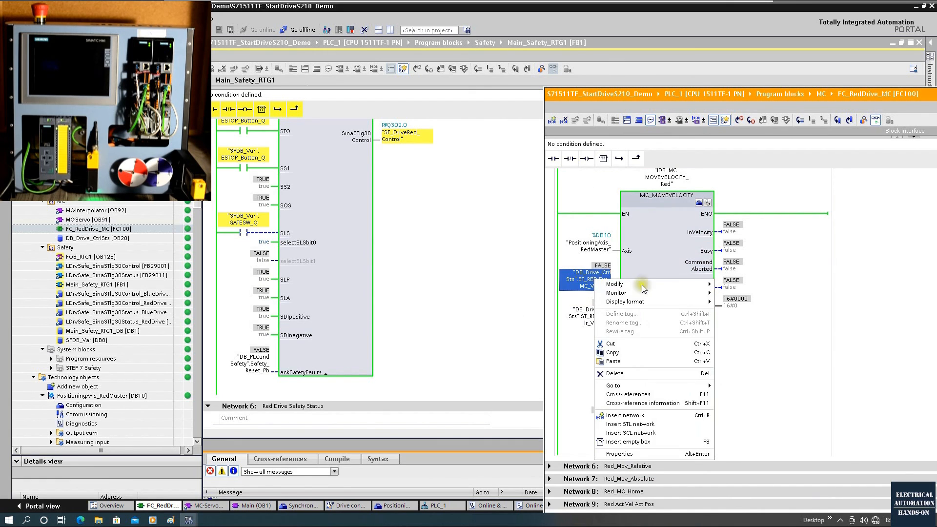
mouse_move(644, 284)
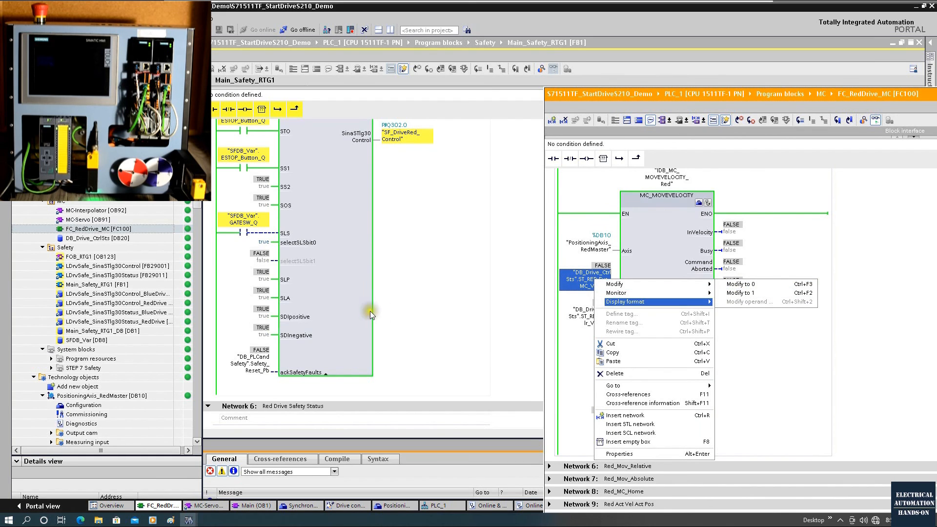
click(350, 308)
scroll(350, 308, down, 5)
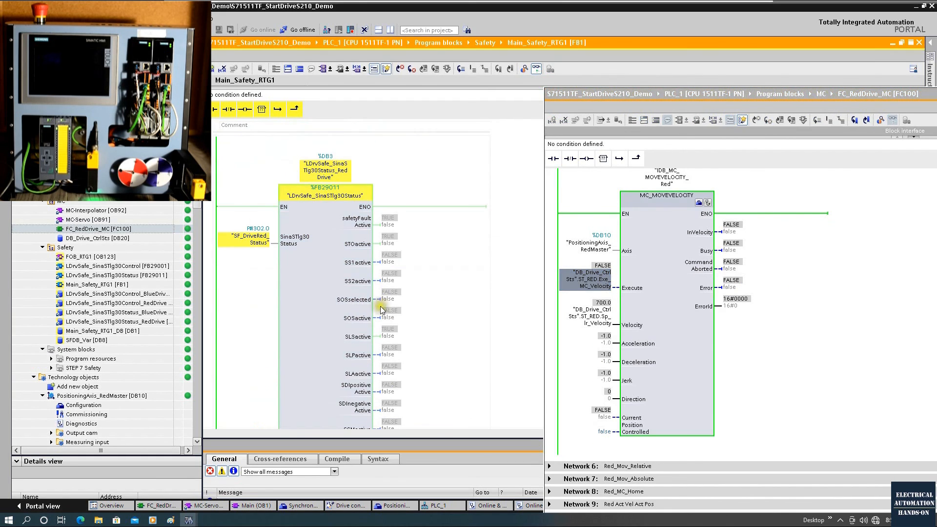
click(695, 285)
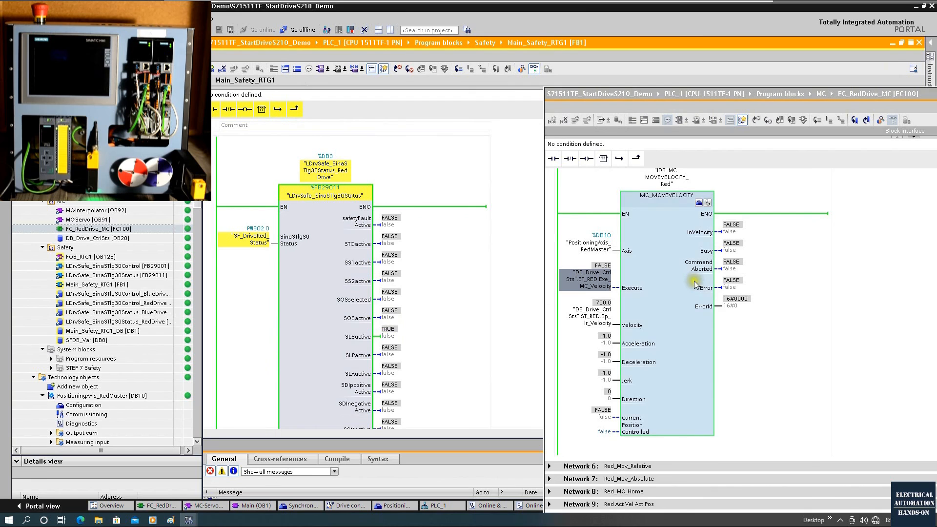
right_click(695, 285)
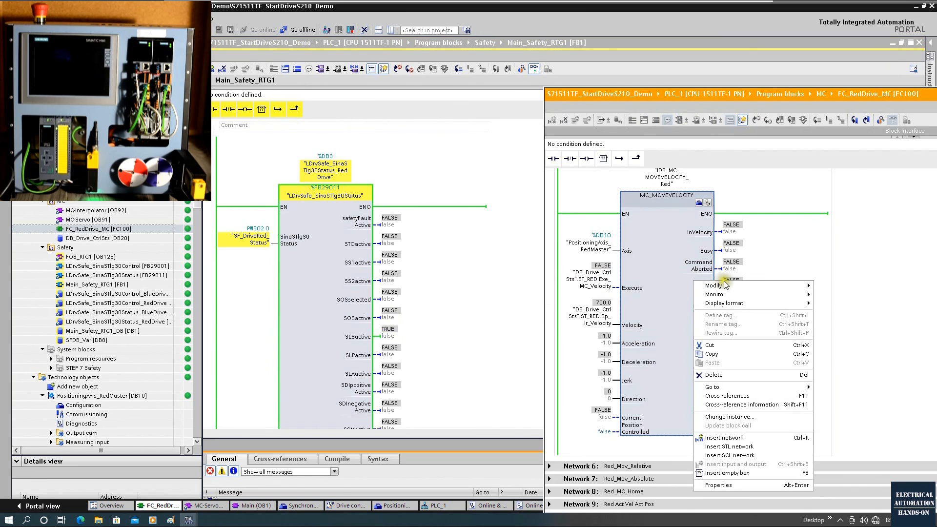
right_click(599, 279)
mouse_move(669, 282)
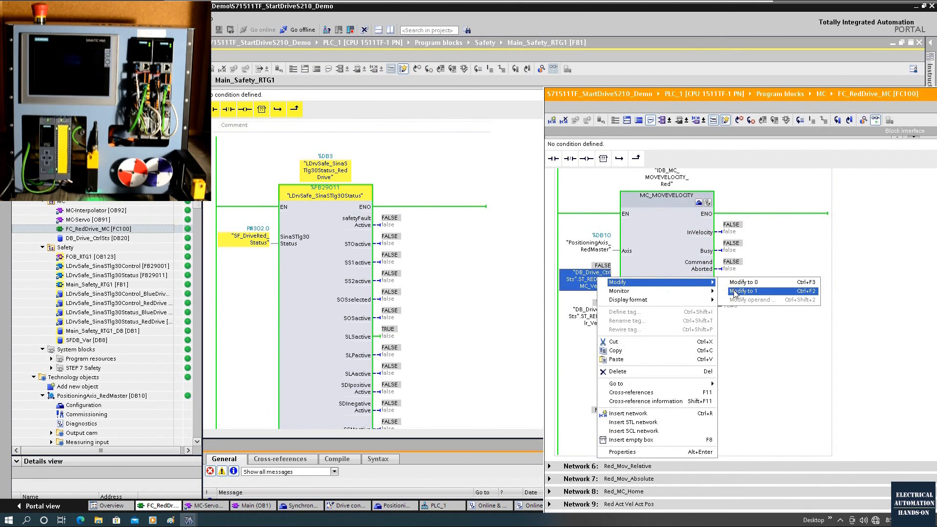
click(734, 292)
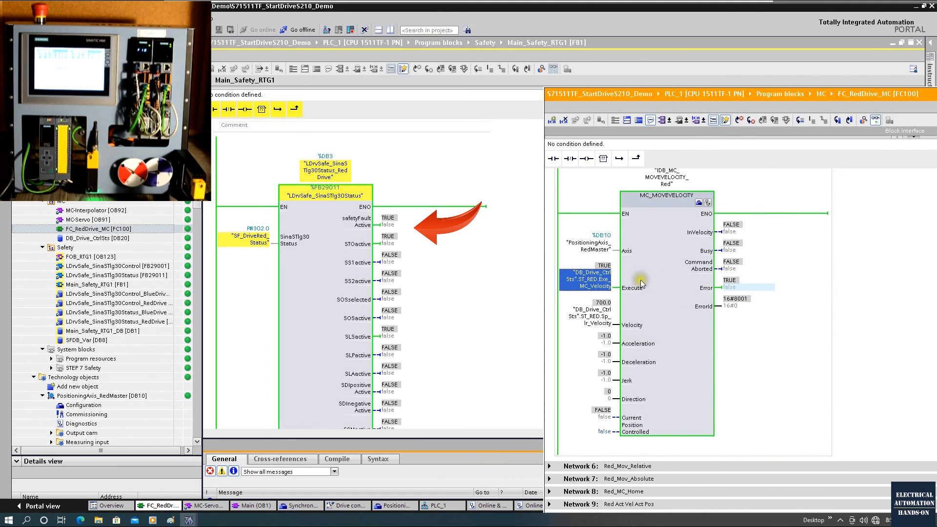
Pulse the red axis MC_RESET Execute to 1 until Done, then back to 0.
right_click(593, 276)
click(693, 274)
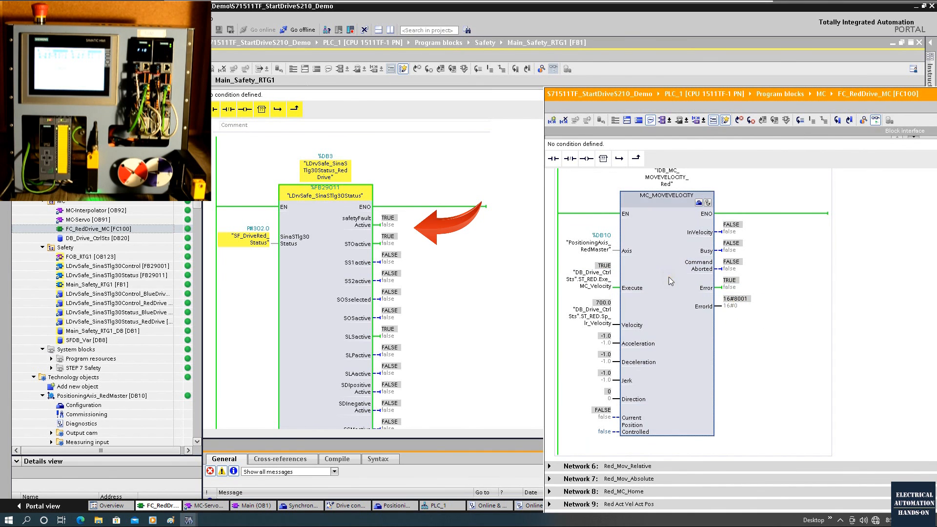
scroll(669, 277, down, 5)
scroll(669, 277, up, 10)
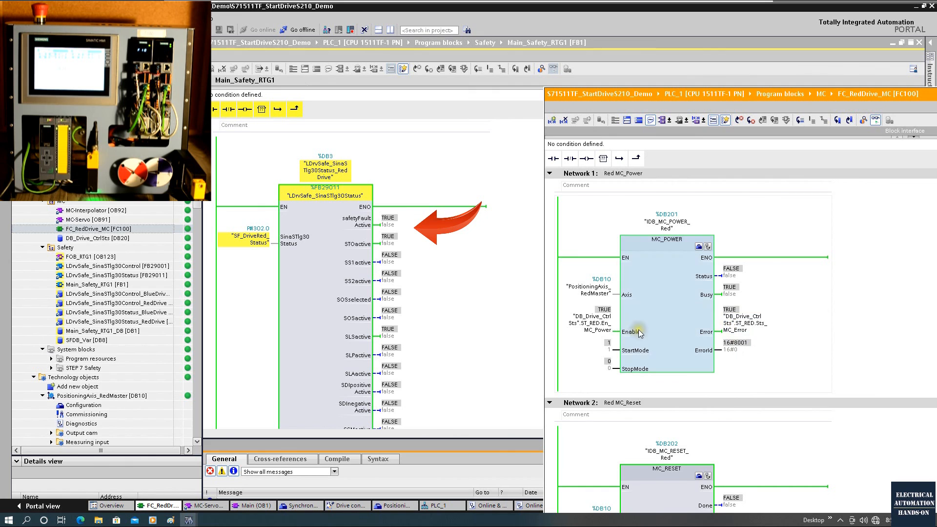
scroll(644, 332, down, 5)
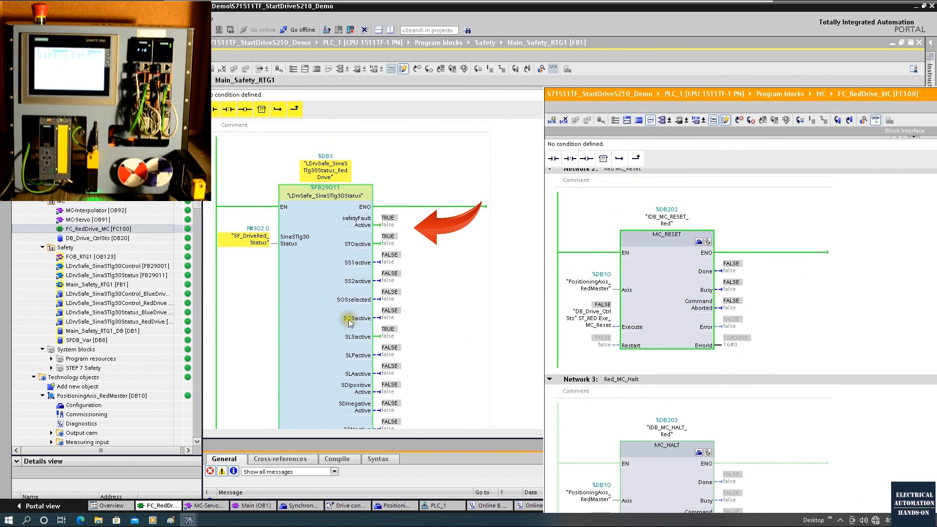
scroll(662, 297, down, 2)
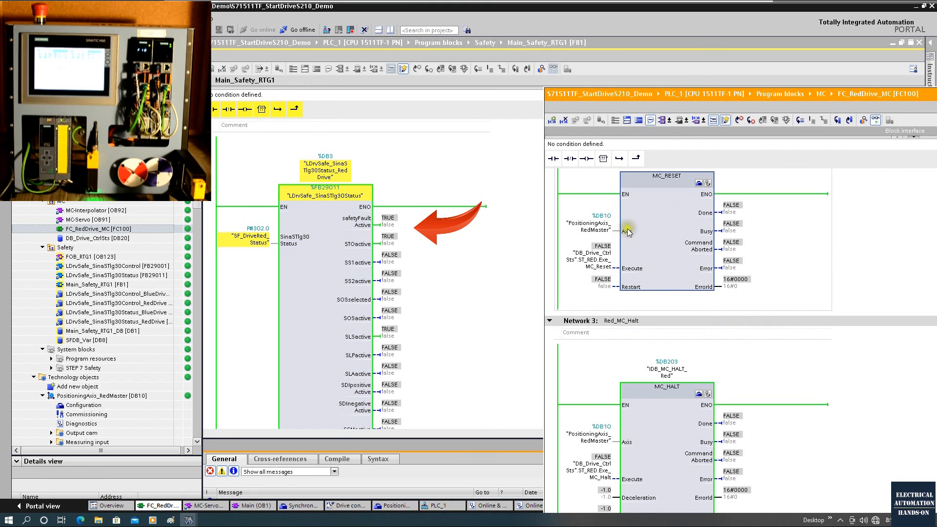
right_click(598, 260)
mouse_move(693, 264)
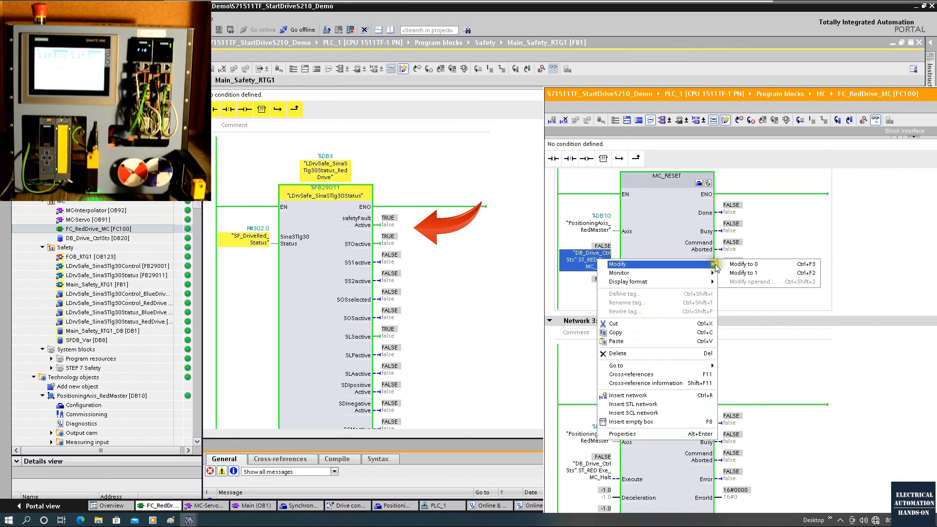
click(750, 274)
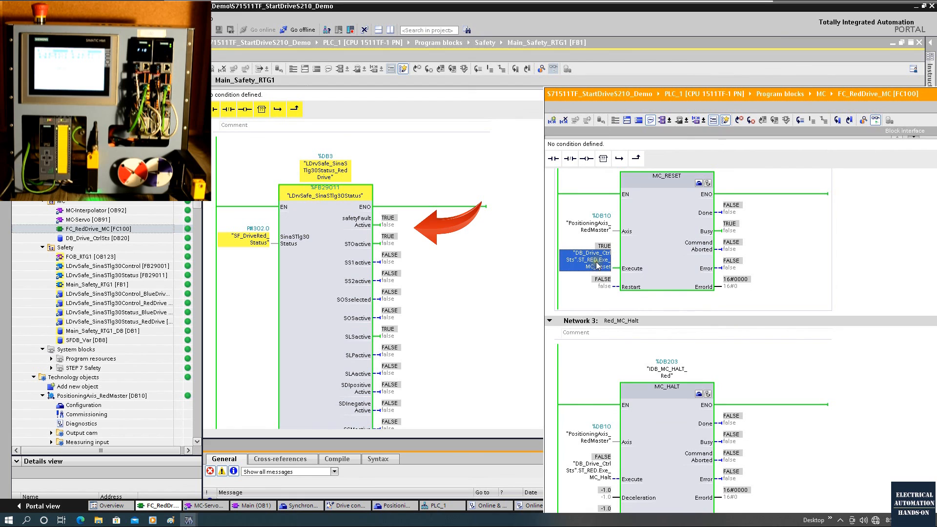
right_click(598, 264)
mouse_move(635, 265)
click(763, 261)
Pulse the ackSafetyFaults operand in Main_Safety_RTG1 to 1 and back to 0.
click(330, 290)
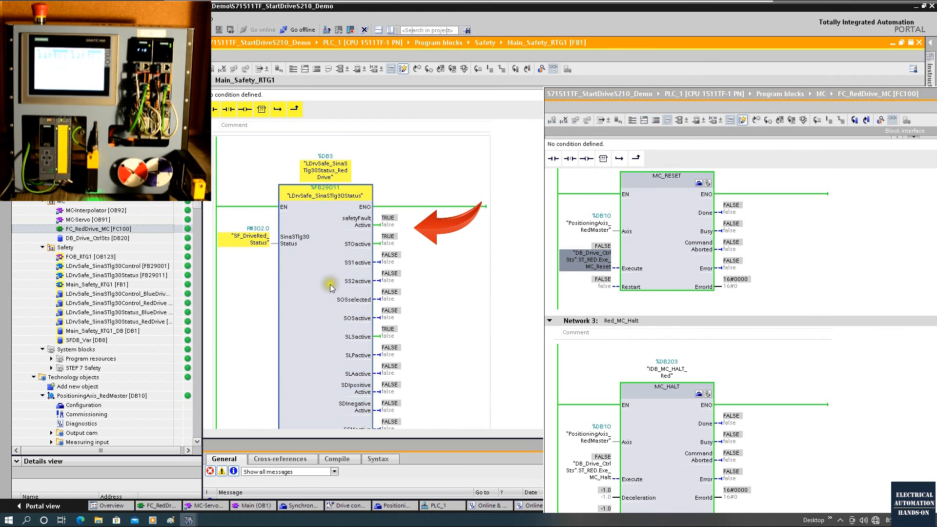
scroll(330, 289, up, 5)
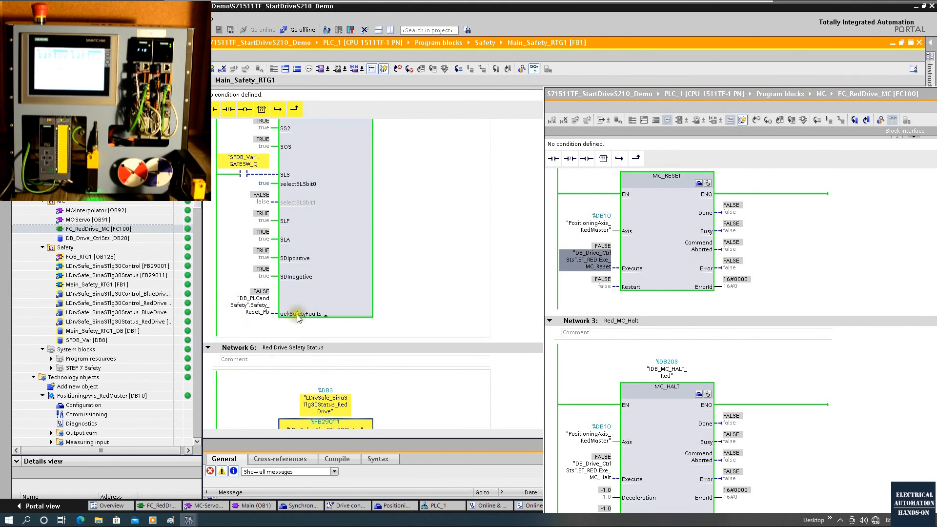
right_click(260, 303)
mouse_move(361, 309)
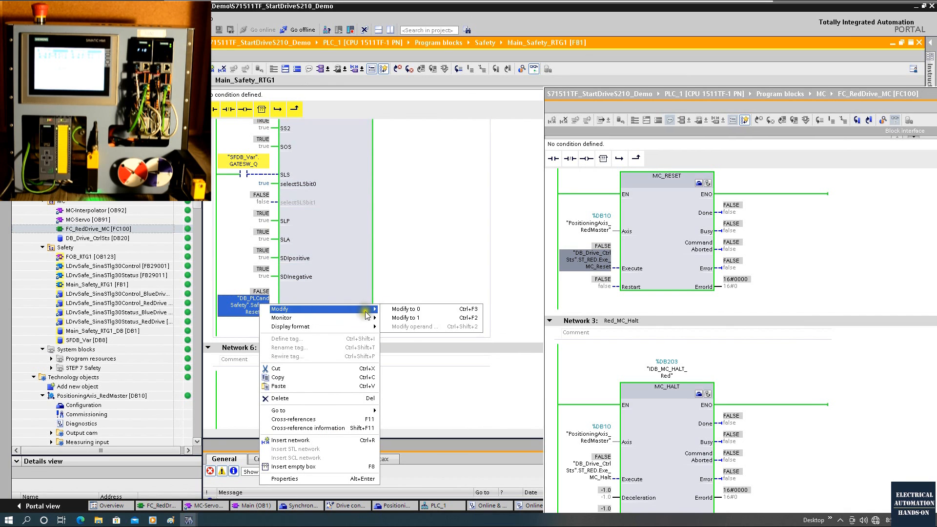
click(413, 319)
right_click(253, 313)
click(415, 309)
click(468, 276)
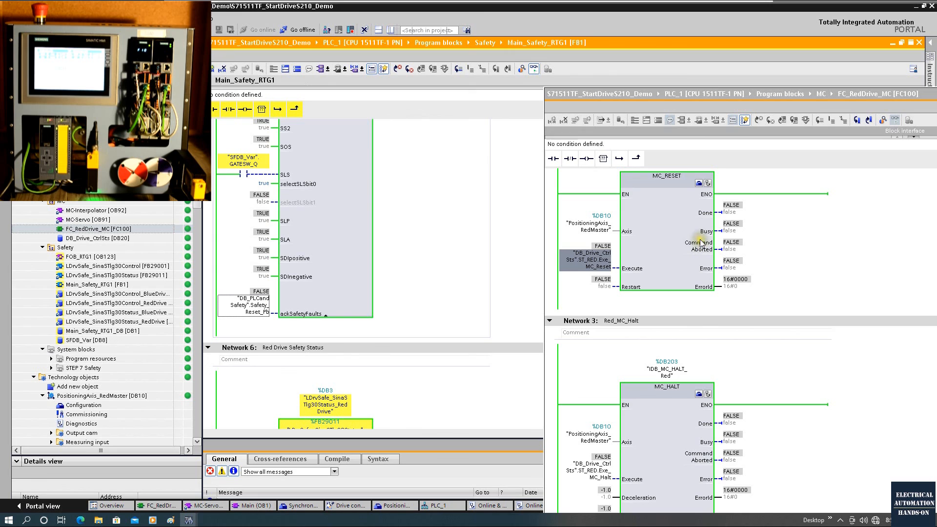
Pulse the red axis MC_RESET Execute to 1 and back to 0 again.
click(656, 239)
right_click(595, 264)
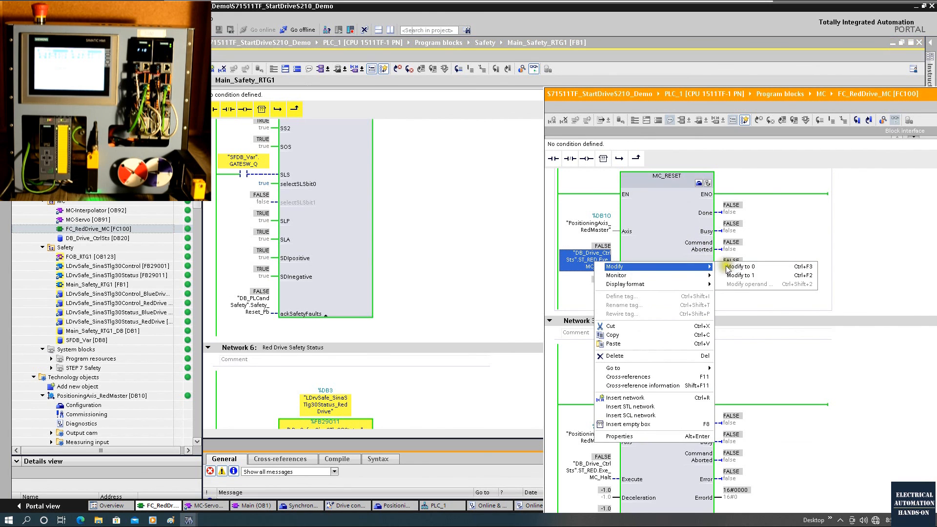
click(738, 275)
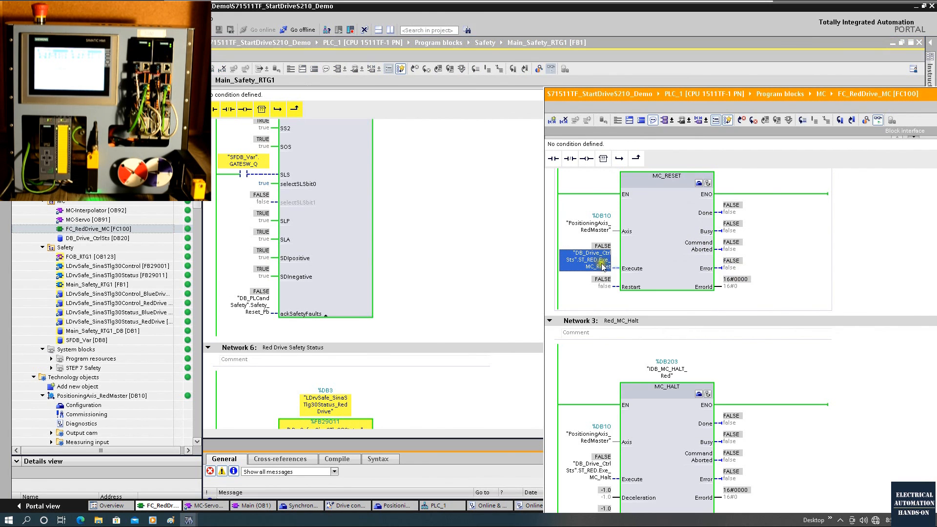
click(688, 259)
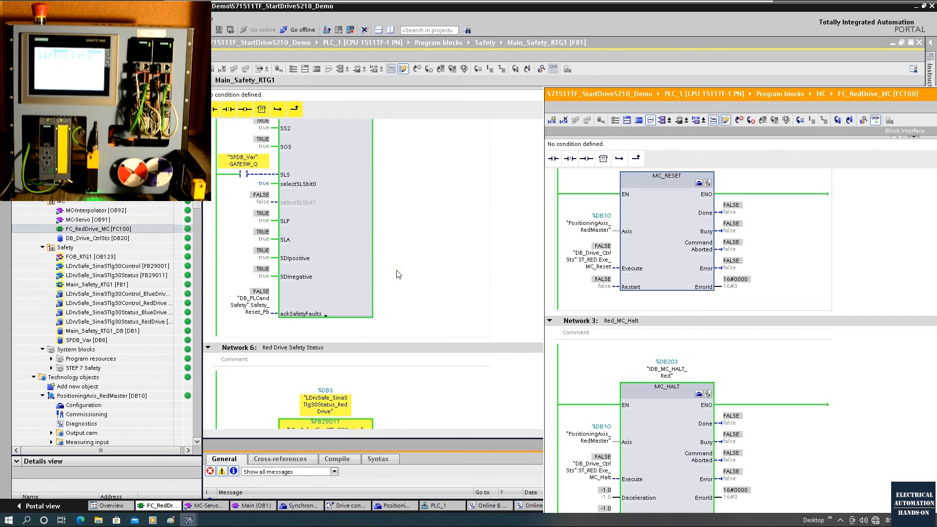
click(352, 239)
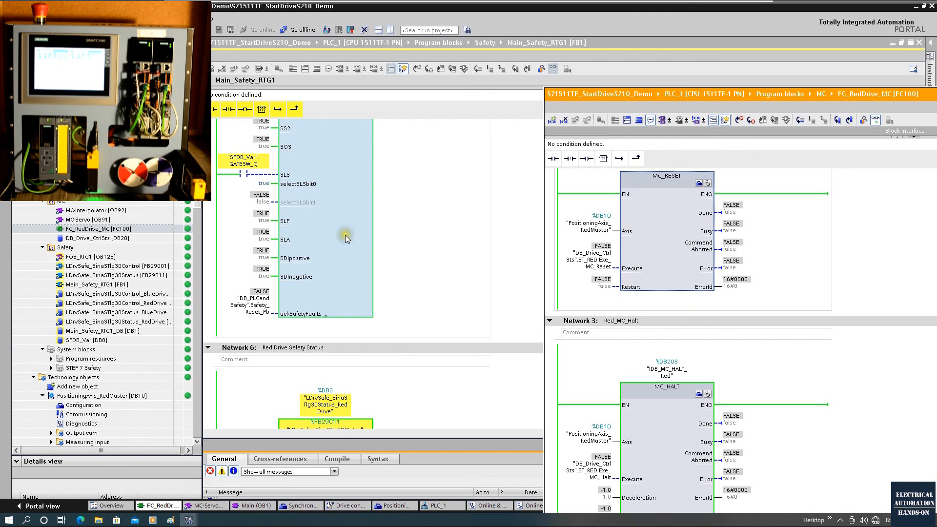
scroll(345, 235, up, 3)
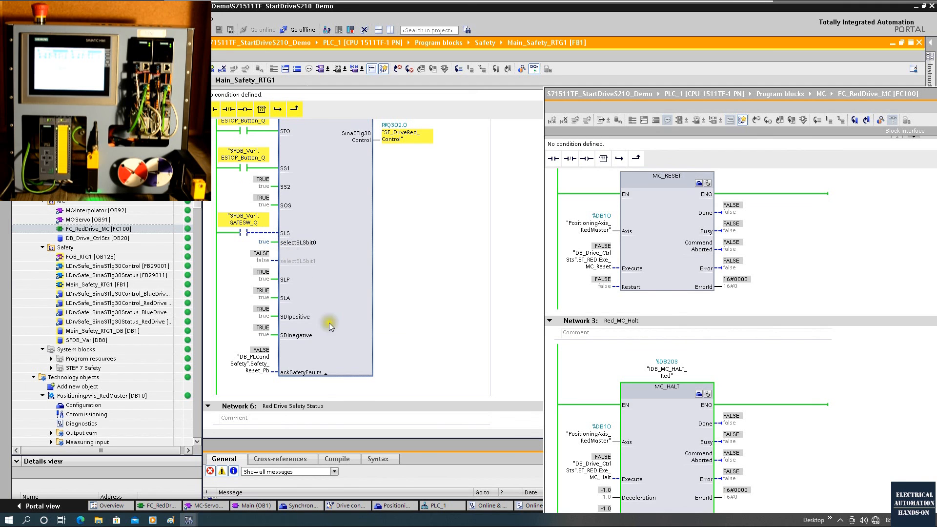
scroll(293, 254, down, 5)
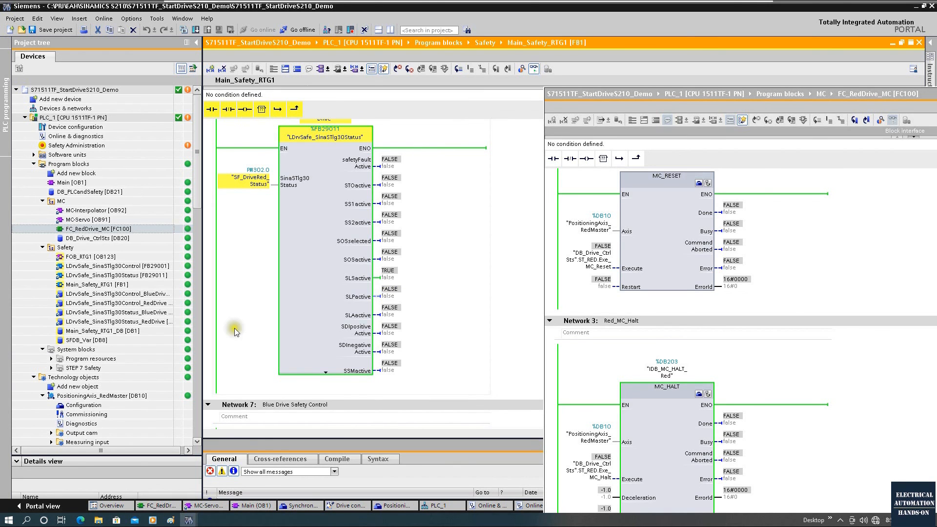
Open the Parameterization editor for Drive Red [S210 PN] from the project tree.
scroll(131, 350, down, 1)
scroll(131, 350, down, 11)
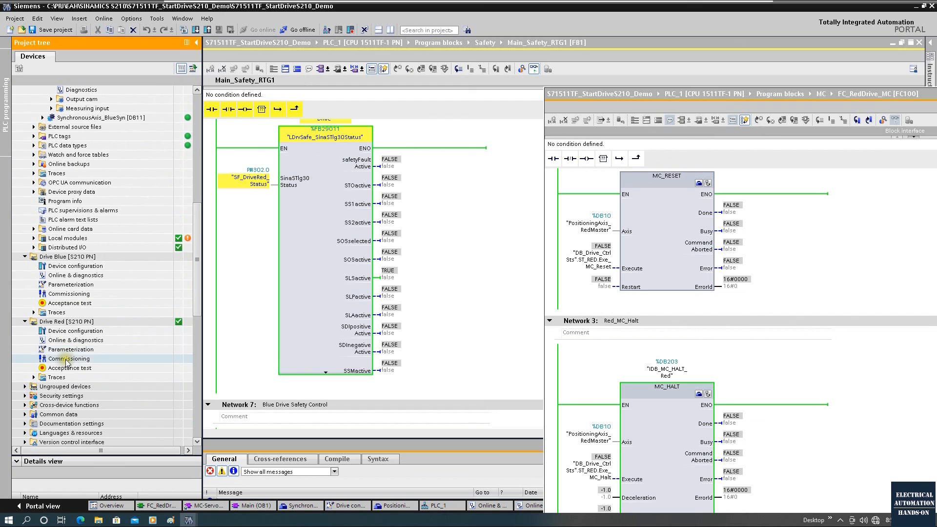
double_click(67, 351)
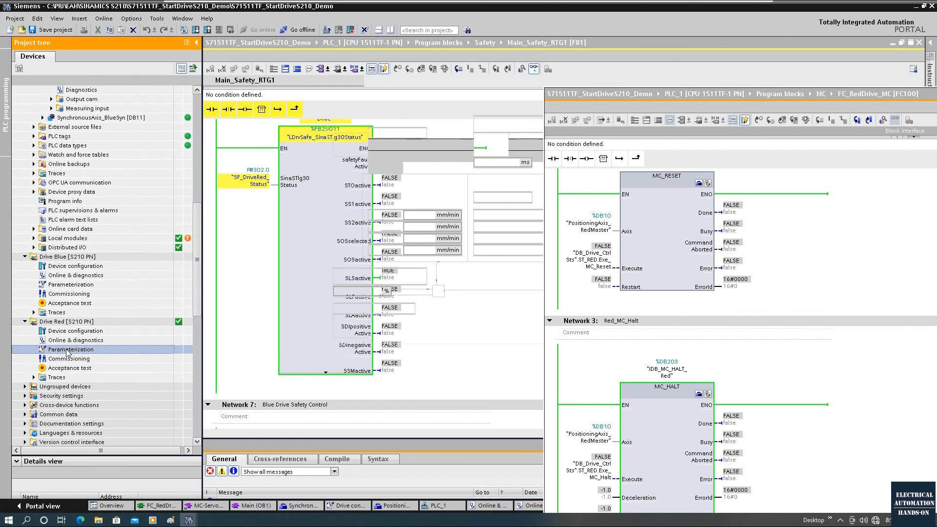